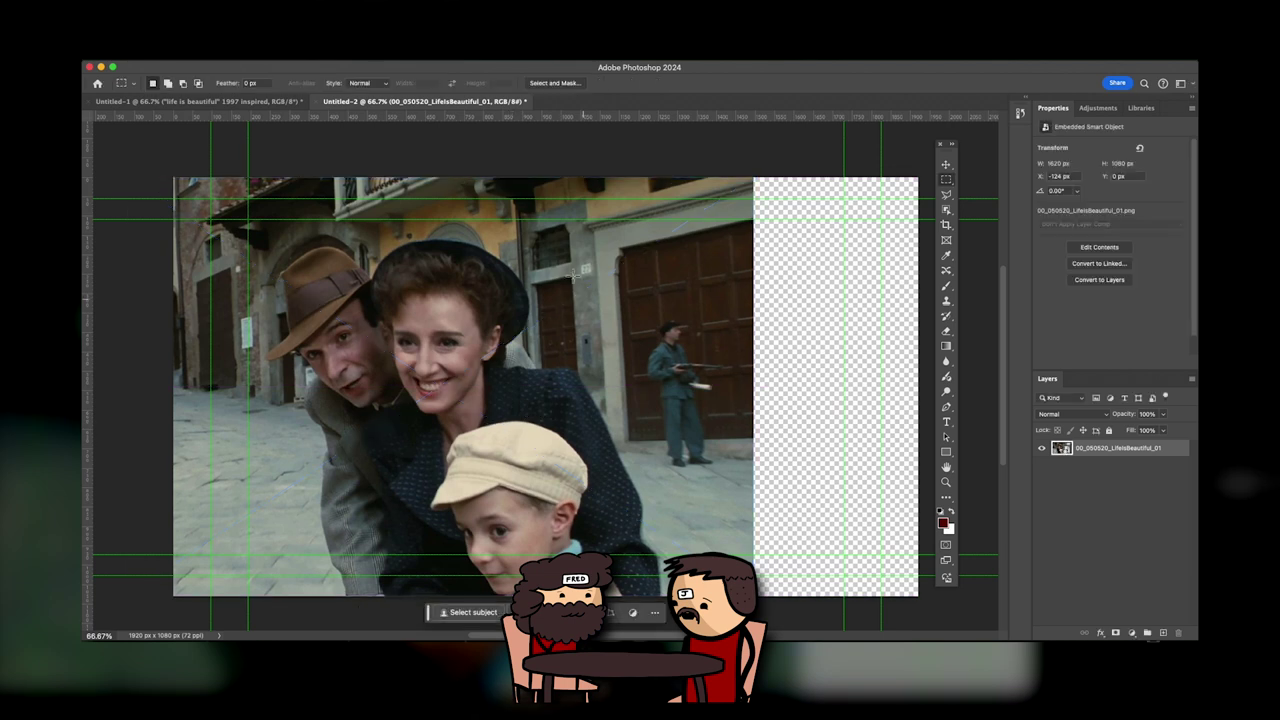
Extend the street scene into the empty transparent area beside the film still using Generative Fill without a prompt
click(434, 560)
scroll(434, 560, up, 5)
drag(134, 137, 740, 630)
key(super+shift+i)
click(768, 614)
click(930, 614)
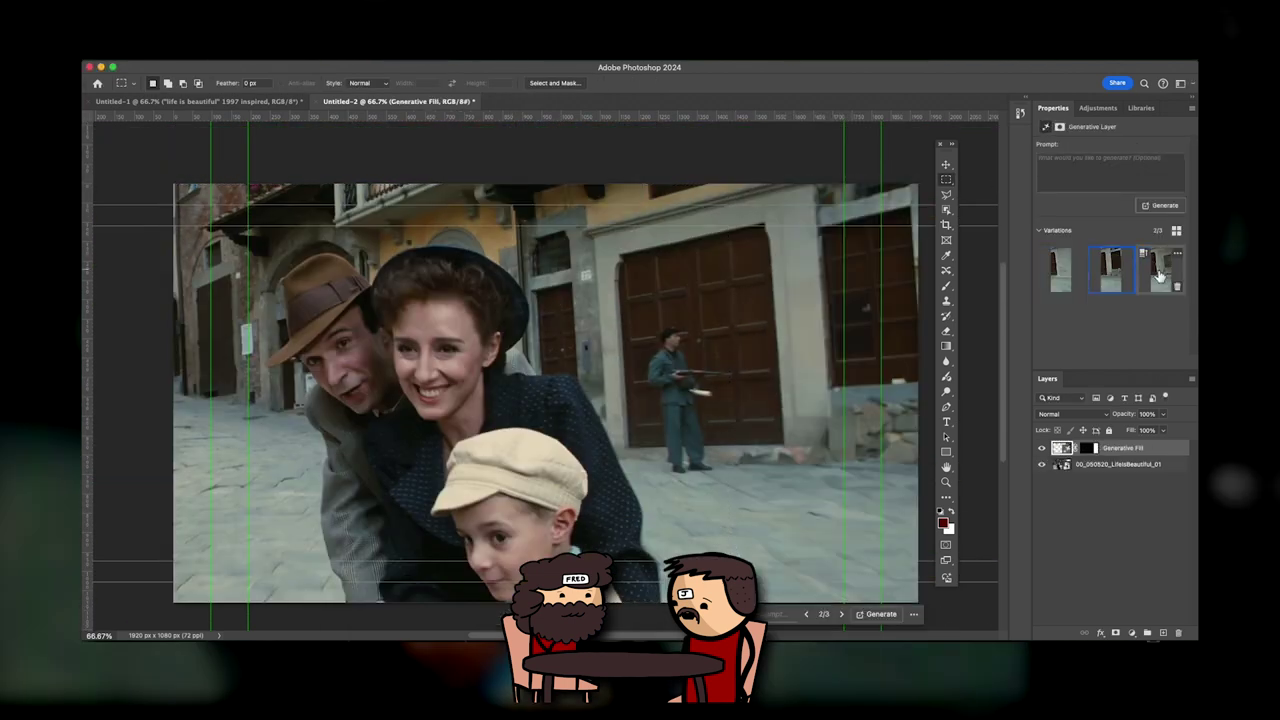
Merge the Generative Fill layer with the original film still layer into one layer
key(super+minus)
key(super+minus)
key(super+minus)
key(v)
click(608, 511)
click(1130, 464)
shift+click(1147, 452)
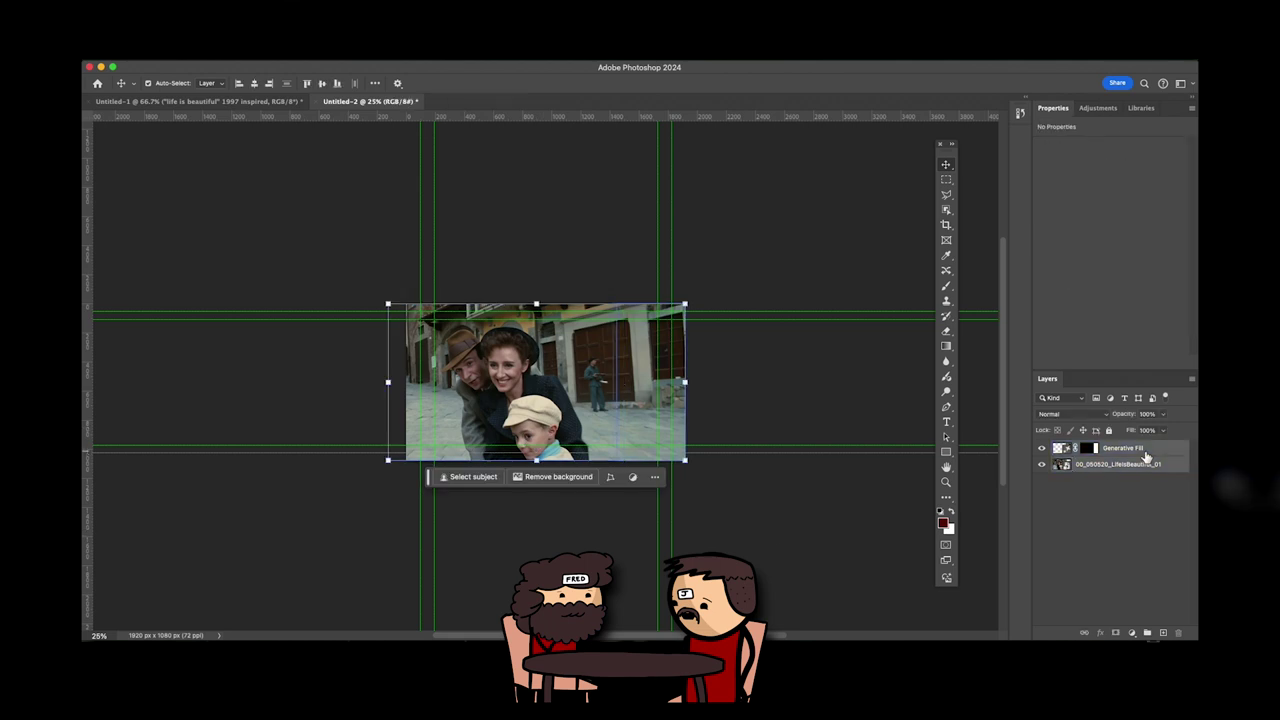
right_click(1149, 453)
click(1065, 560)
click(814, 517)
Move and transform the merged image up and to the left, leaving a narrow empty strip along the canvas's lower edge
drag(608, 397, 602, 387)
key(super+t)
drag(686, 452, 673, 444)
drag(636, 422, 626, 422)
key(Return)
Fill the empty strip along the lower edge with Generative Fill and choose the third variation
key(m)
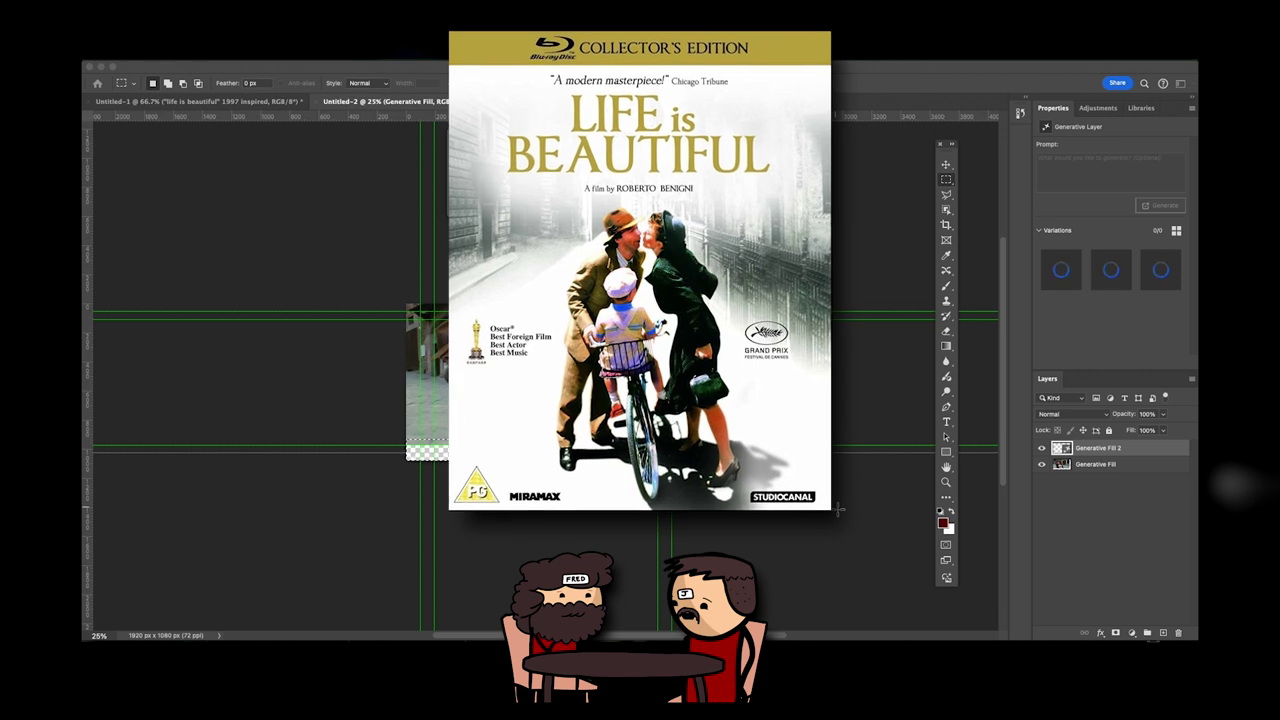
click(1160, 268)
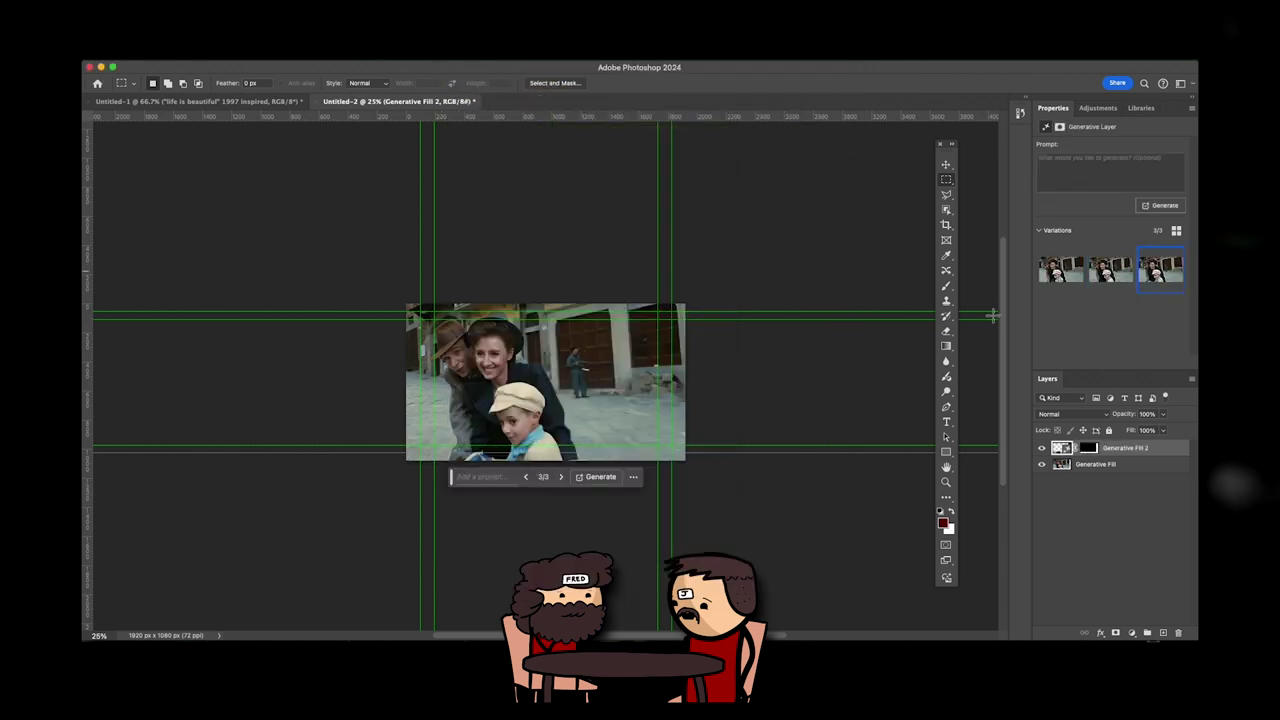
key(v)
click(758, 542)
Merge the Generative Fill 2 layer with the Generative Fill layer beneath it
click(946, 212)
click(1008, 209)
click(950, 213)
click(1125, 449)
shift+click(1123, 467)
right_click(1130, 466)
click(1026, 483)
Erase the man standing in front of the brown door with the Remove tool, using a brush size of 75
click(950, 213)
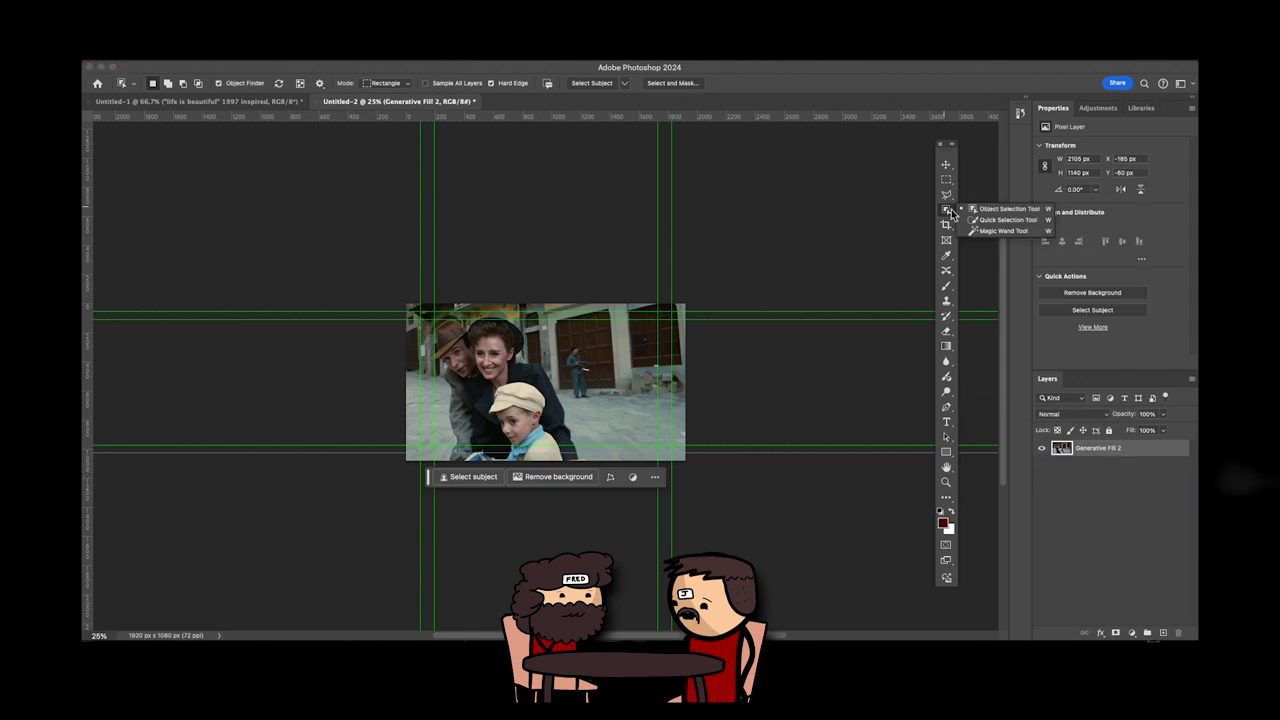
click(948, 226)
click(945, 273)
click(1000, 281)
drag(575, 351, 587, 386)
scroll(571, 266, down, 1)
click(221, 84)
click(260, 107)
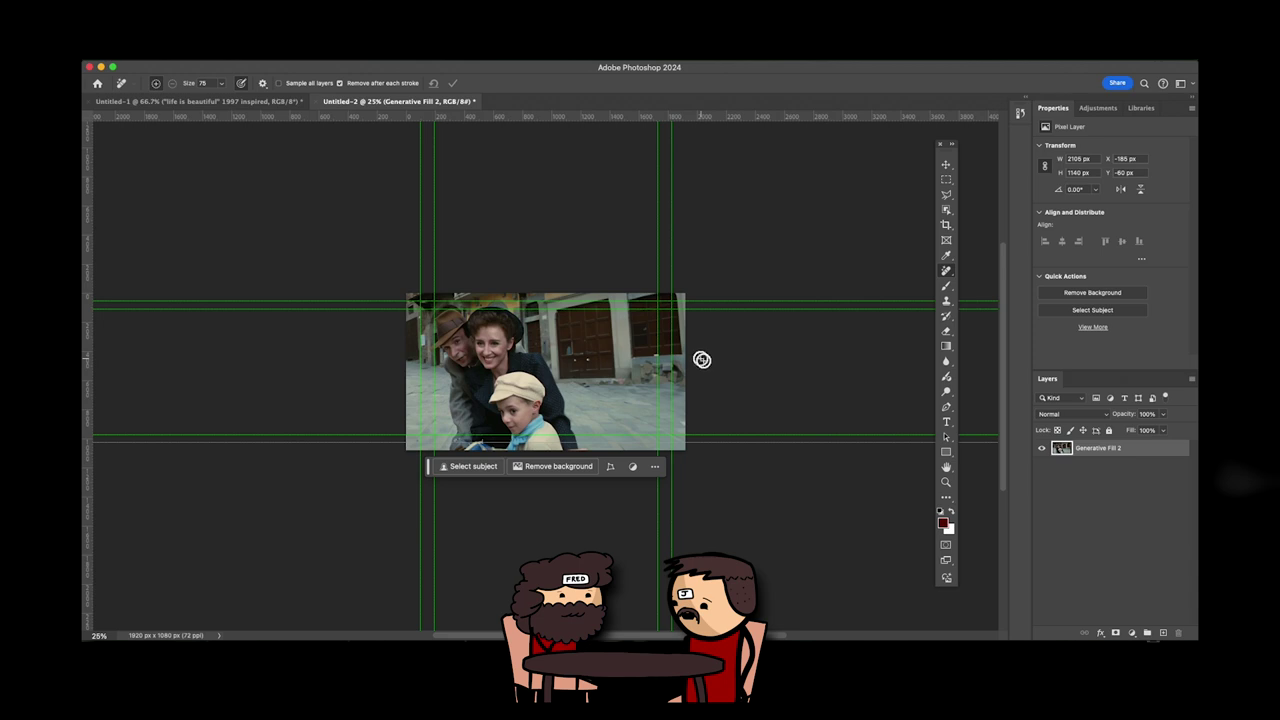
Place the Life Is Beautiful Blu-ray cover image over the right half of the canvas
key(super+Tab)
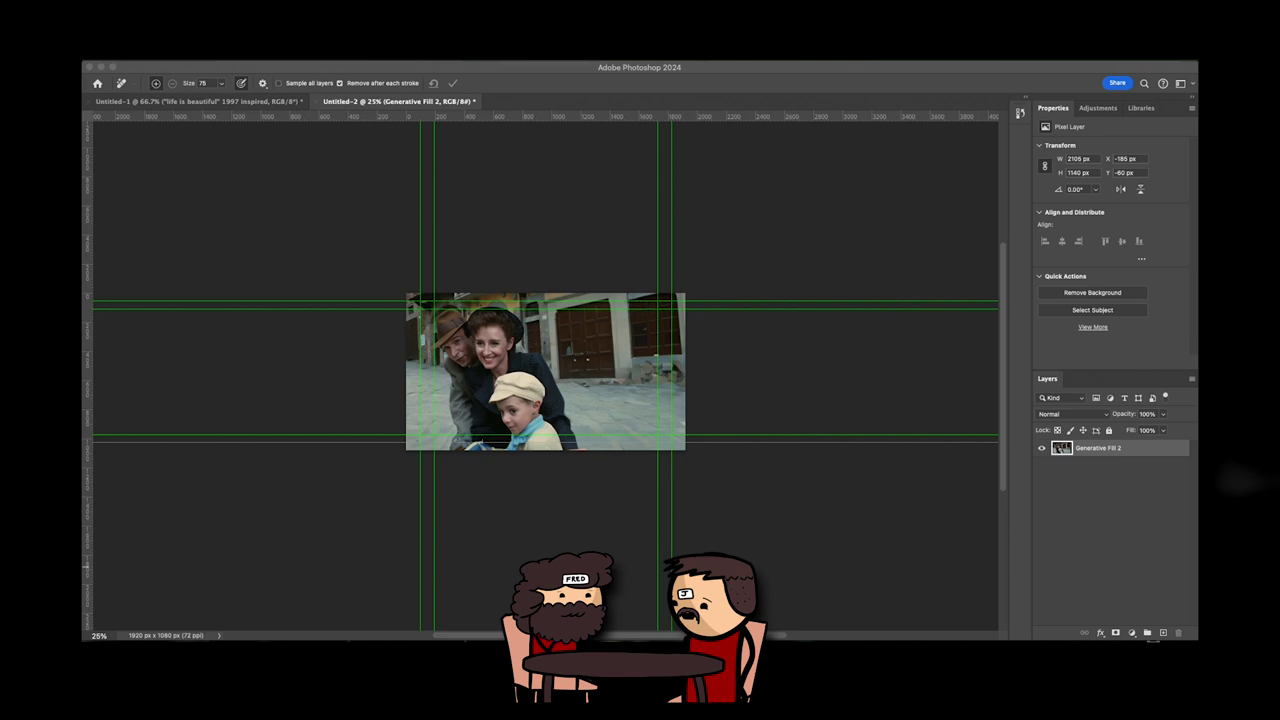
drag(1240, 480, 588, 376)
drag(588, 376, 655, 378)
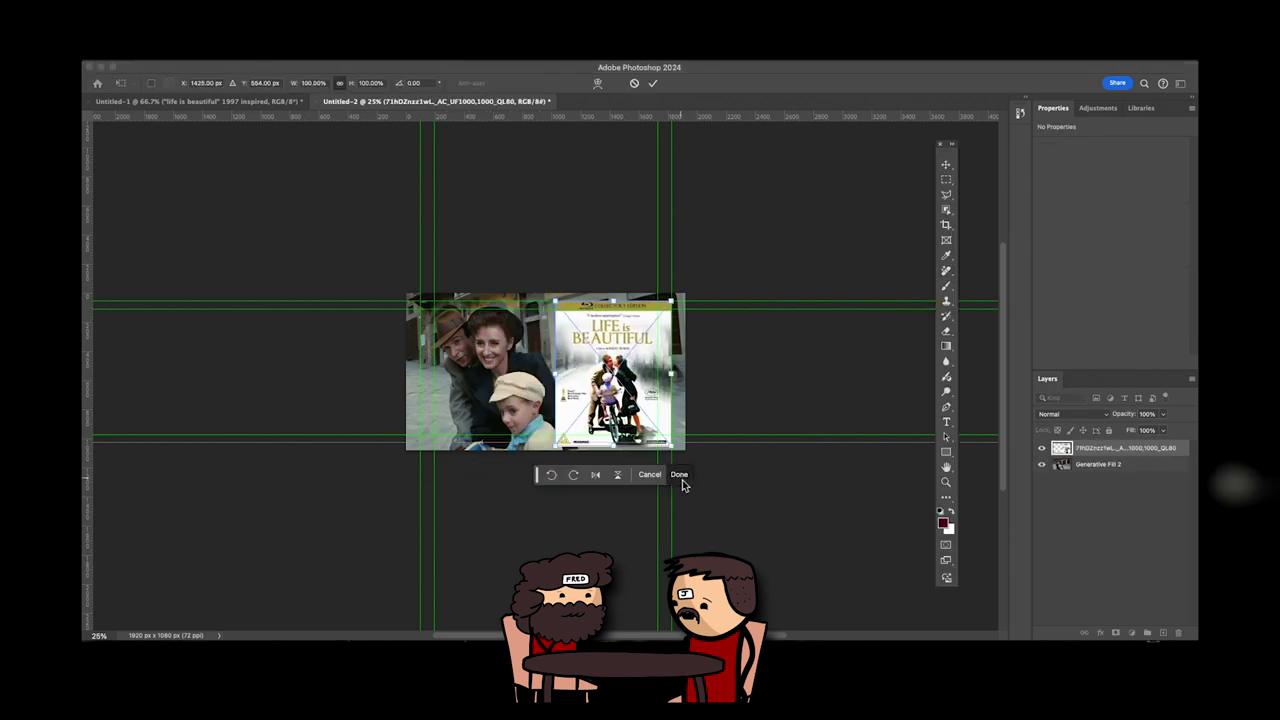
click(680, 480)
Add a two-line text reading "LIFE is BEAUTIFUL" over the cover, below its printed title
key(super+plus)
key(super+plus)
key(super+plus)
key(t)
click(617, 338)
text(LIFE IS)
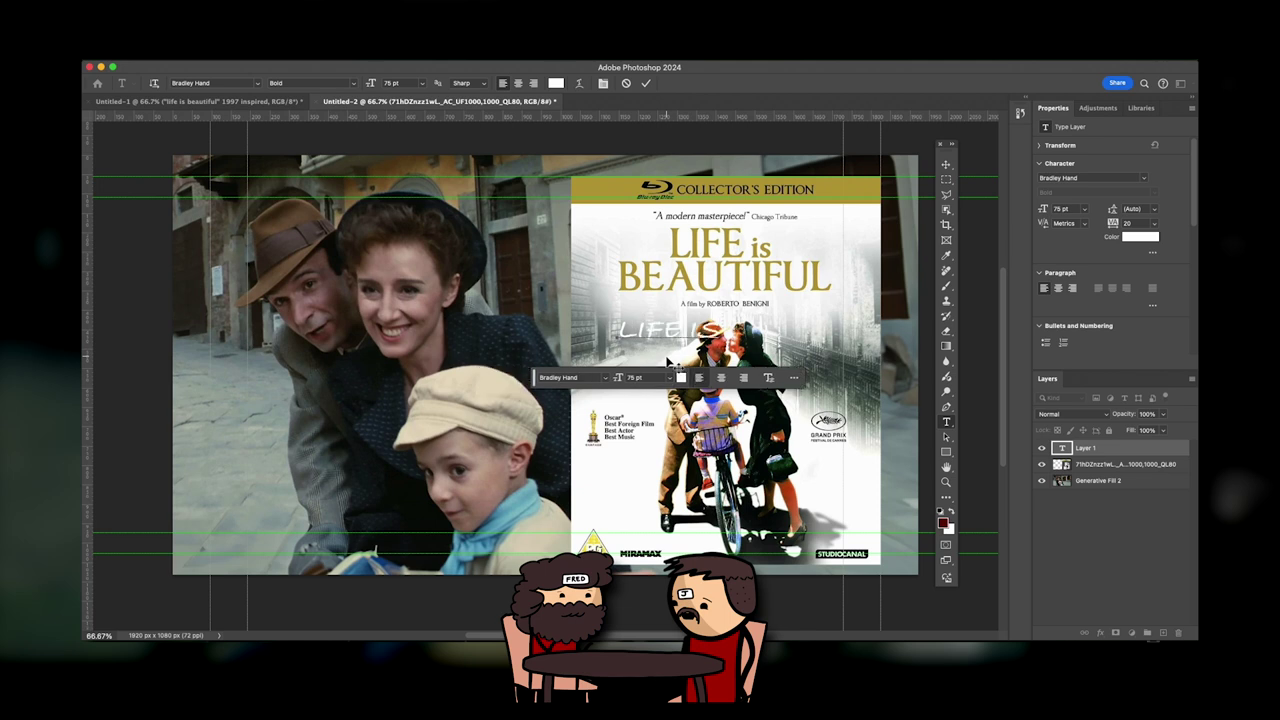
key(Return)
text(BEAUTIFUL)
Colour the whole text with the gold sampled from the cover
key(super+a)
click(716, 413)
click(700, 275)
click(1183, 247)
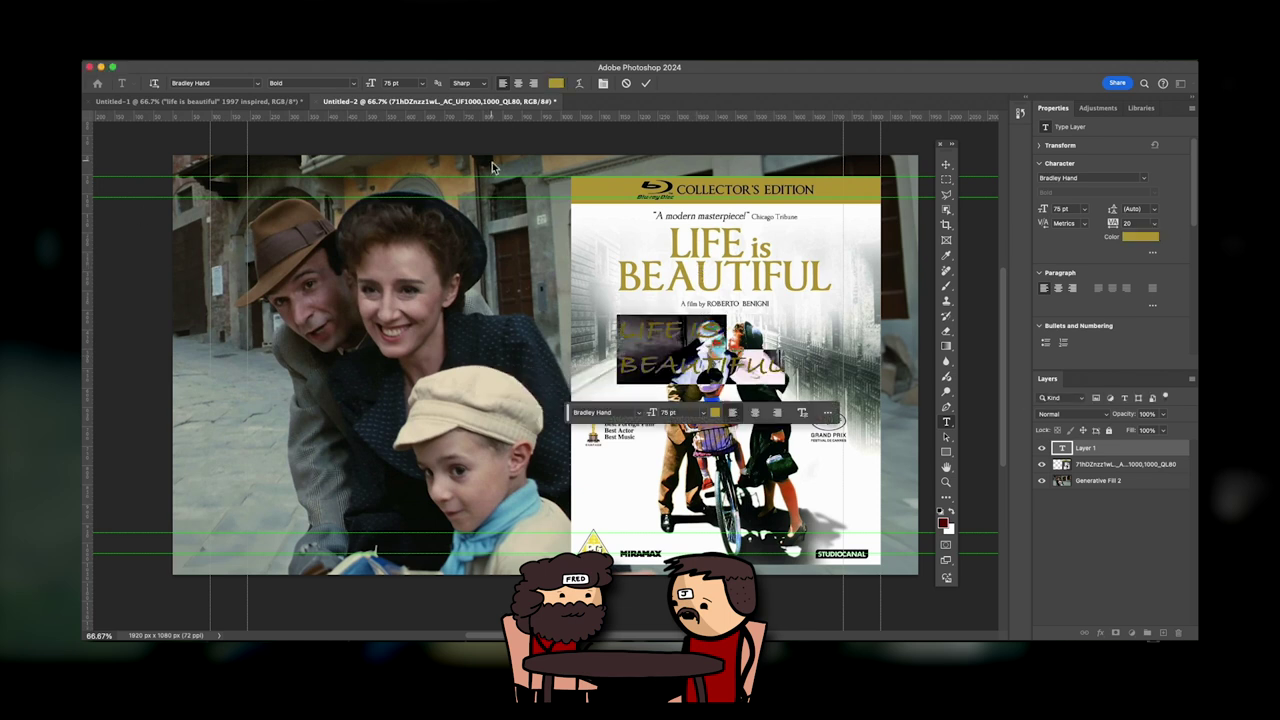
click(495, 165)
Run Match Font on the cover's printed title and apply Iowan Old Style Roman to the text
key(m)
drag(602, 228, 836, 293)
click(308, 54)
click(330, 221)
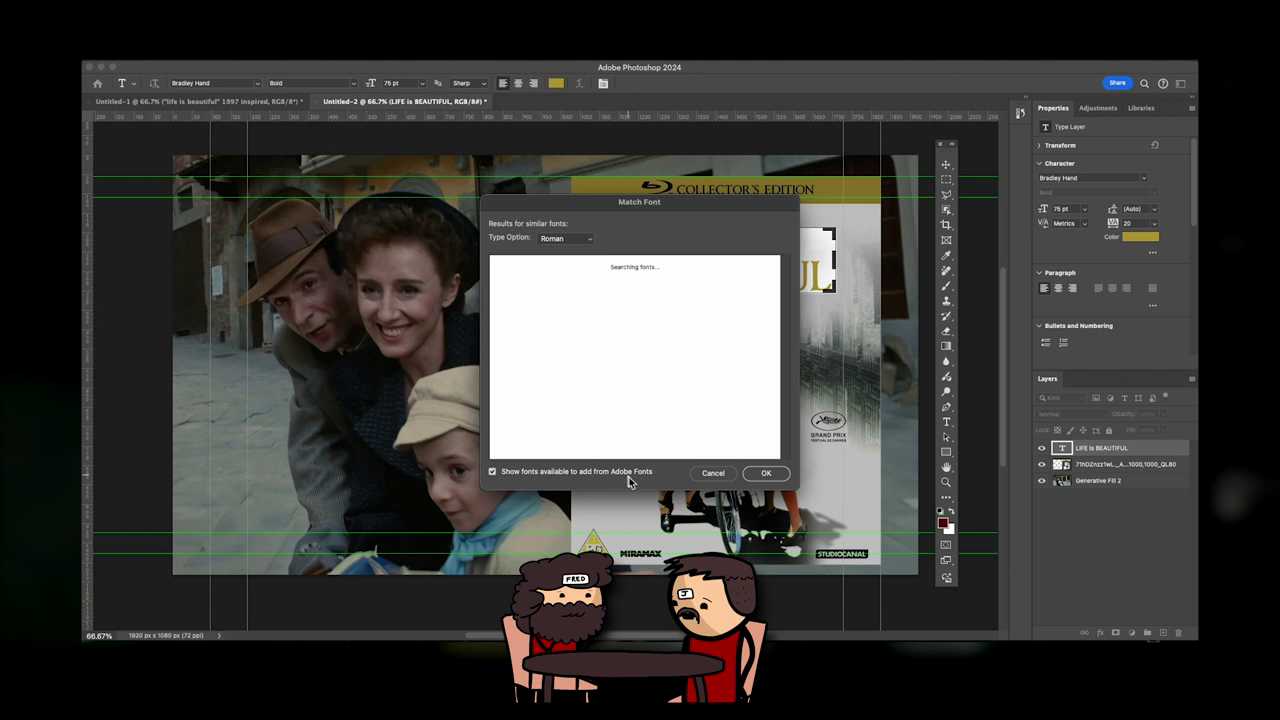
click(600, 305)
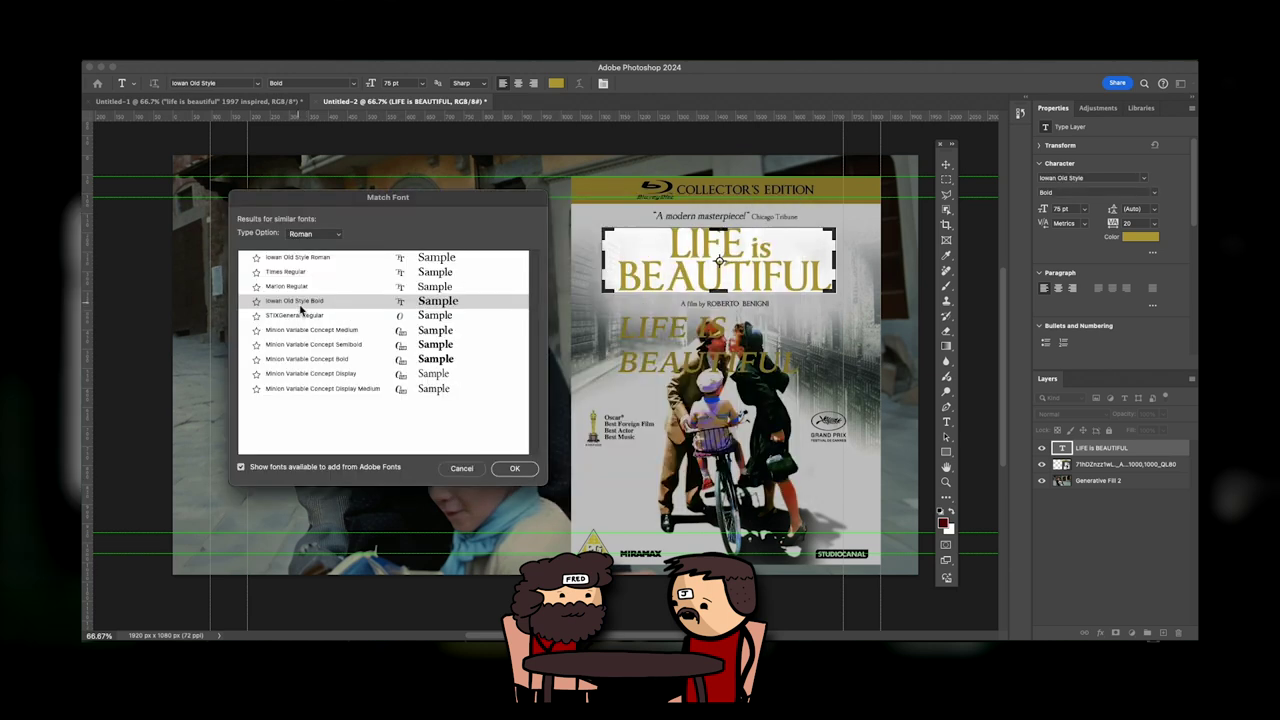
click(297, 286)
click(299, 271)
click(298, 260)
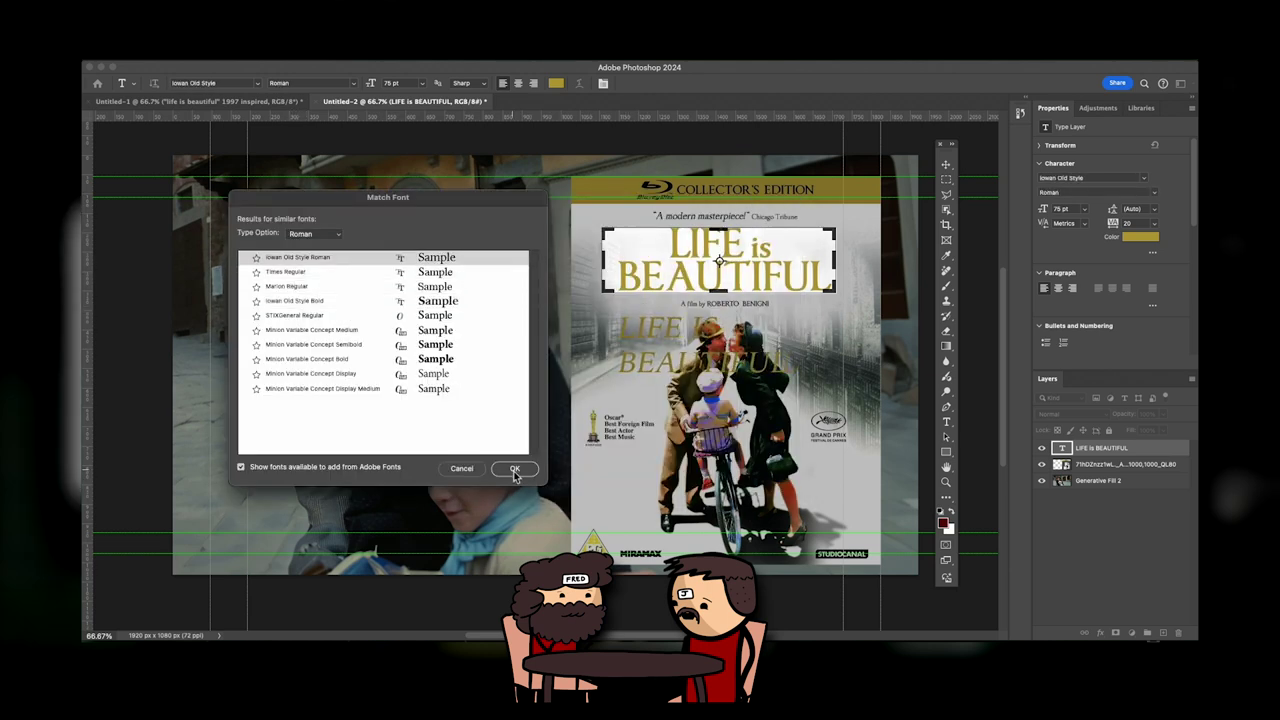
click(515, 470)
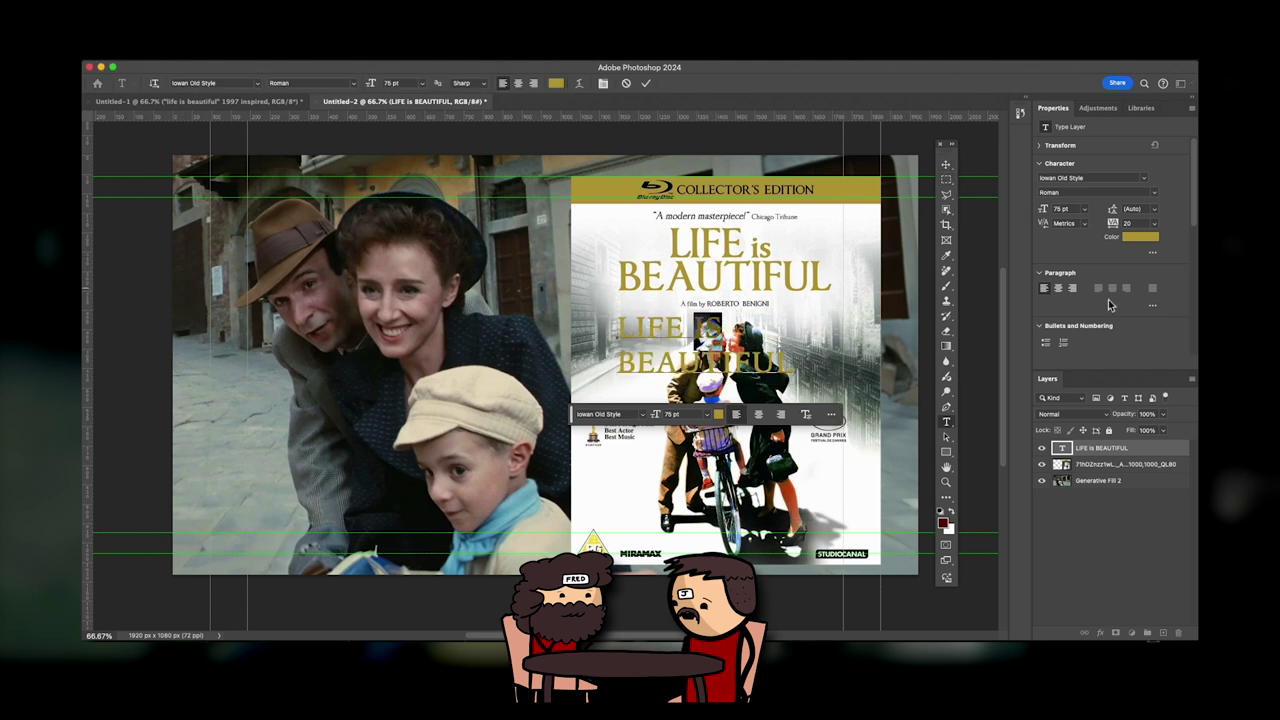
Move the text over the cover's printed title and scale it to 104.44 pt to match the lettering
scroll(1112, 305, down, 3)
click(1046, 274)
drag(787, 371, 584, 336)
drag(638, 391, 695, 304)
key(super+t)
drag(767, 286, 760, 286)
drag(756, 295, 758, 324)
drag(715, 284, 747, 284)
drag(911, 273, 869, 273)
drag(747, 261, 749, 260)
click(838, 353)
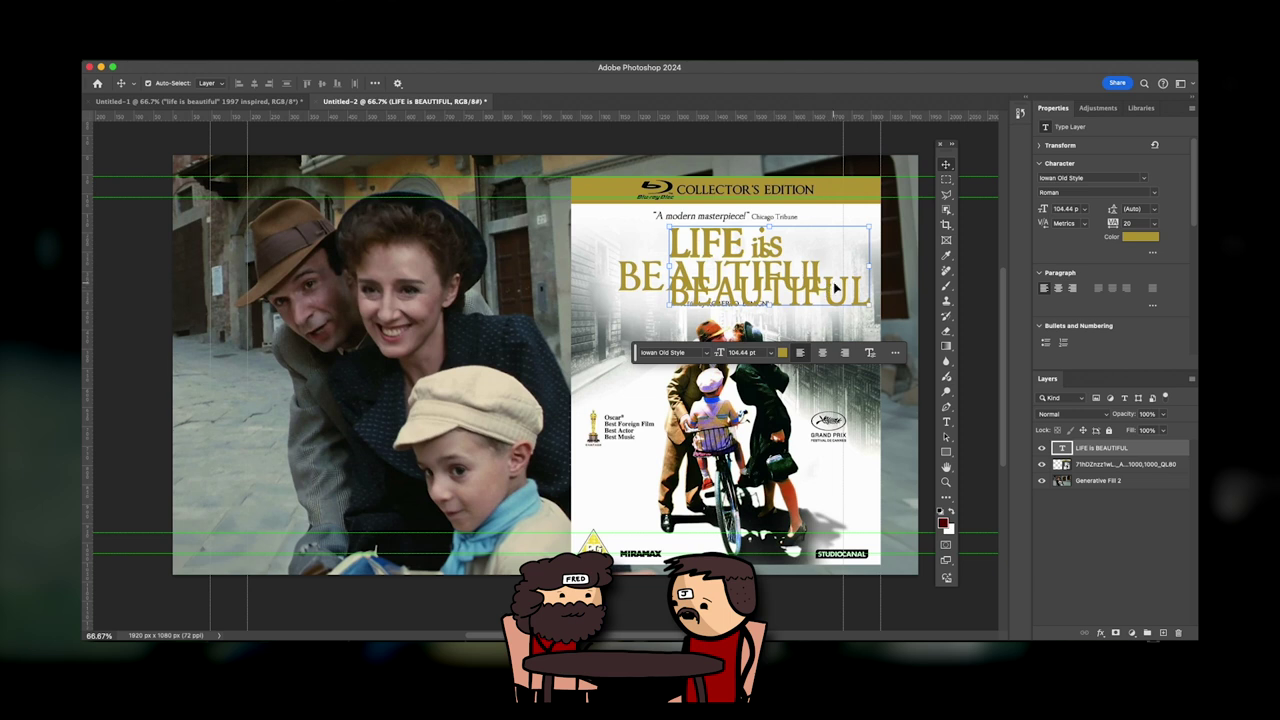
Set the title text's leading to 86 pt and centre-align its two lines
double_click(780, 295)
click(895, 352)
drag(872, 399, 852, 400)
click(823, 352)
Remove the cover image and position the title over the brown doors on the right side of the photo
click(945, 166)
key(ctrl+t)
drag(742, 272, 734, 362)
key(Return)
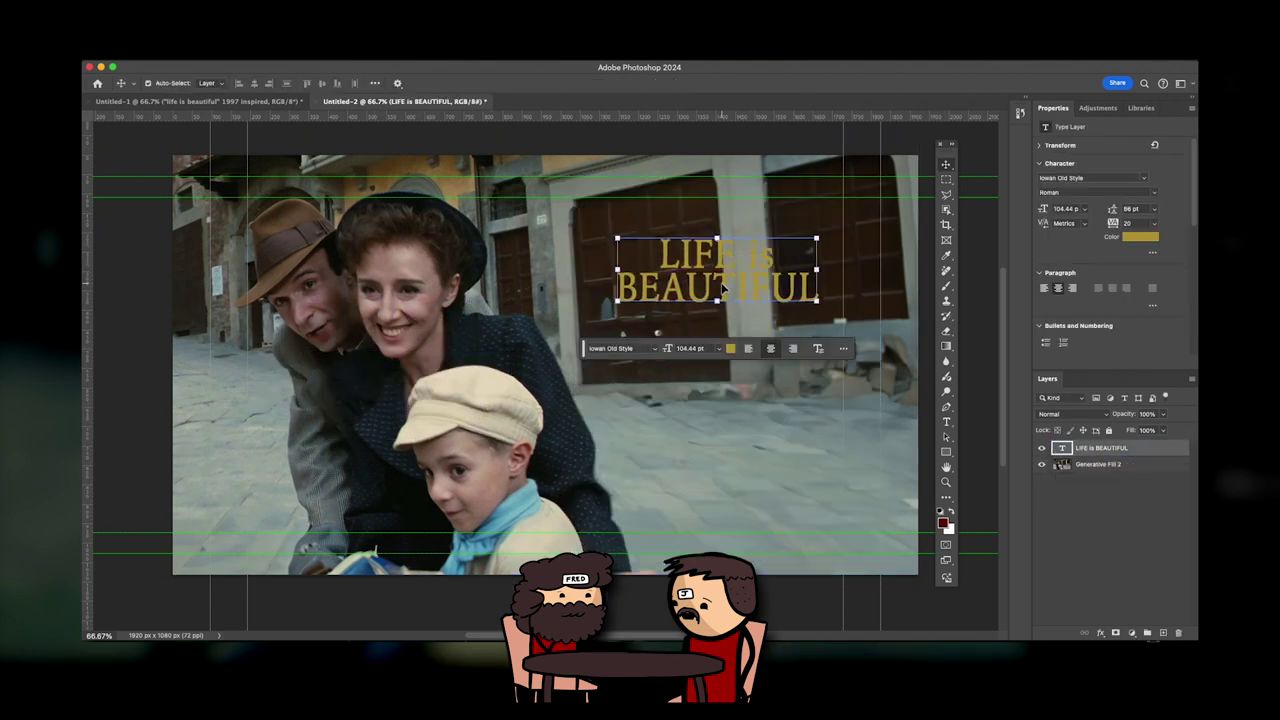
drag(714, 262, 749, 294)
Add a gradient fill beneath the title, fading from solid white on the right to transparent beside the family
drag(529, 354, 424, 346)
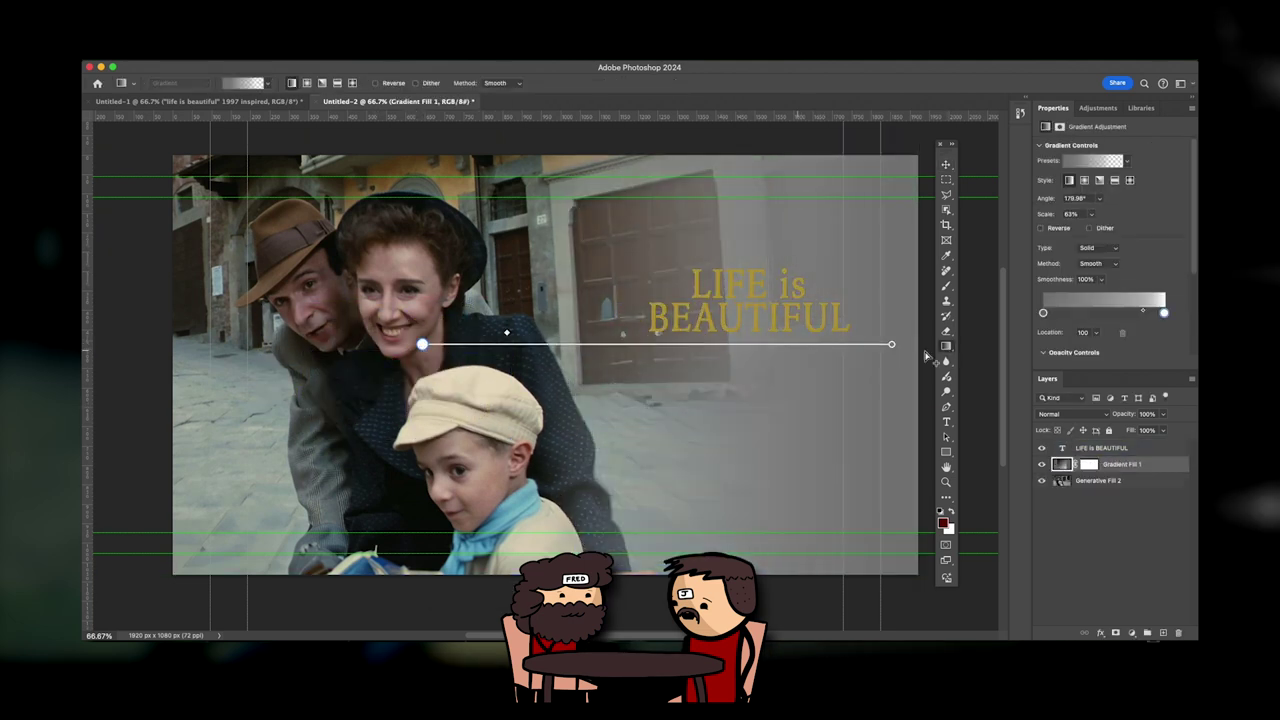
click(1043, 313)
drag(891, 344, 699, 346)
mouse_move(422, 344)
mouse_down()
mouse_move(460, 343)
mouse_move(414, 345)
mouse_up()
drag(699, 345, 749, 347)
Replace "LIFE is" in the title with "What if"
click(1131, 452)
double_click(776, 284)
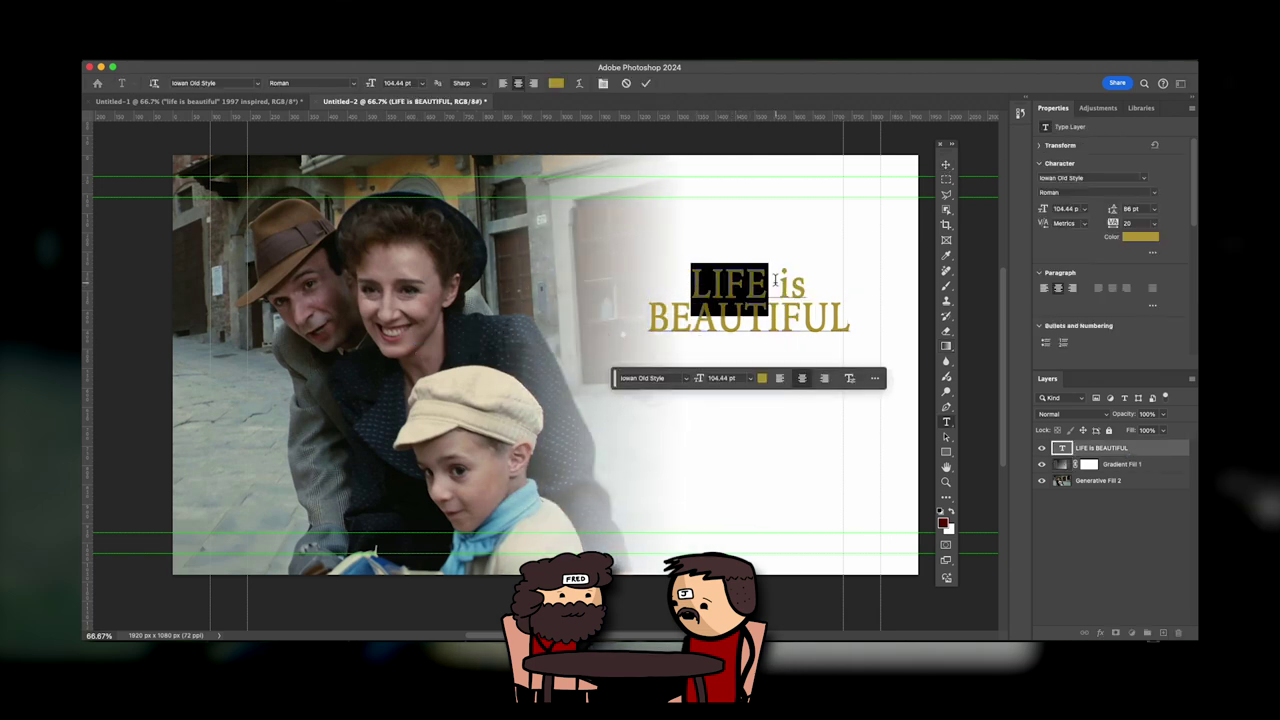
text(What if)
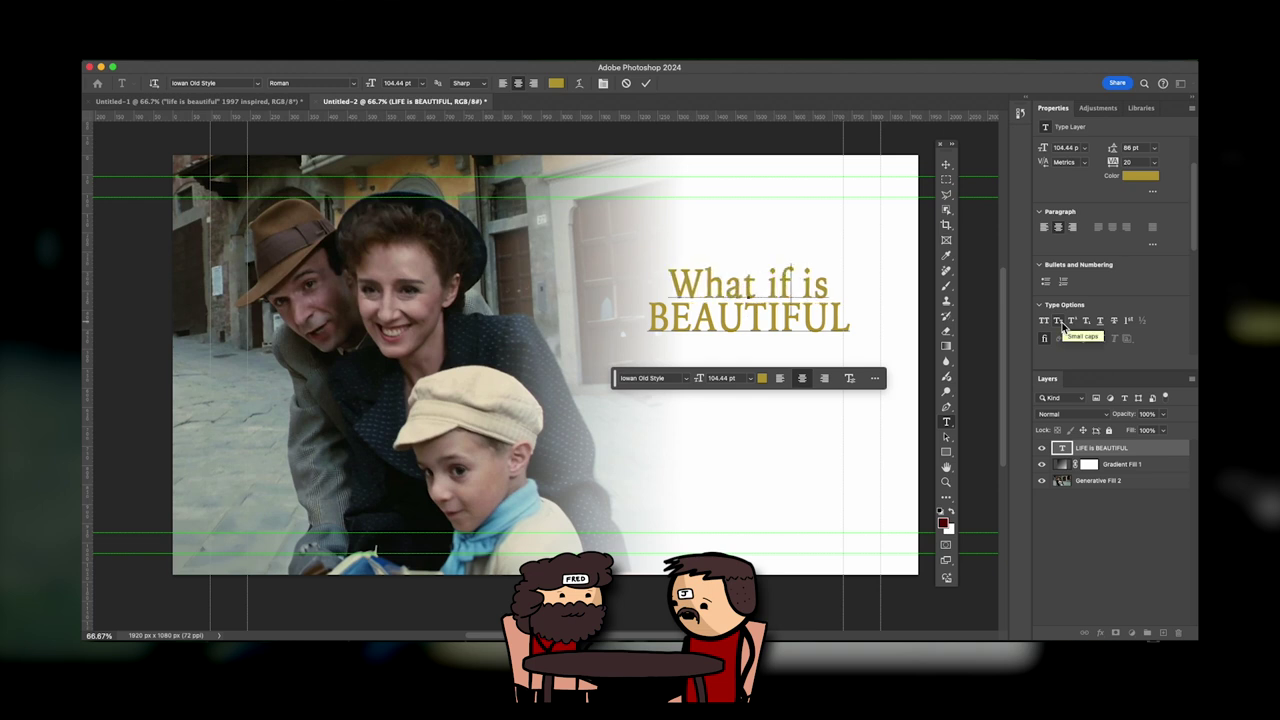
key(Delete)
key(Delete)
key(Delete)
Delete "BEAUTIFUL" from the title and add an ellipsis so it reads "What if..."
double_click(828, 320)
text(G)
key(BackSpace)
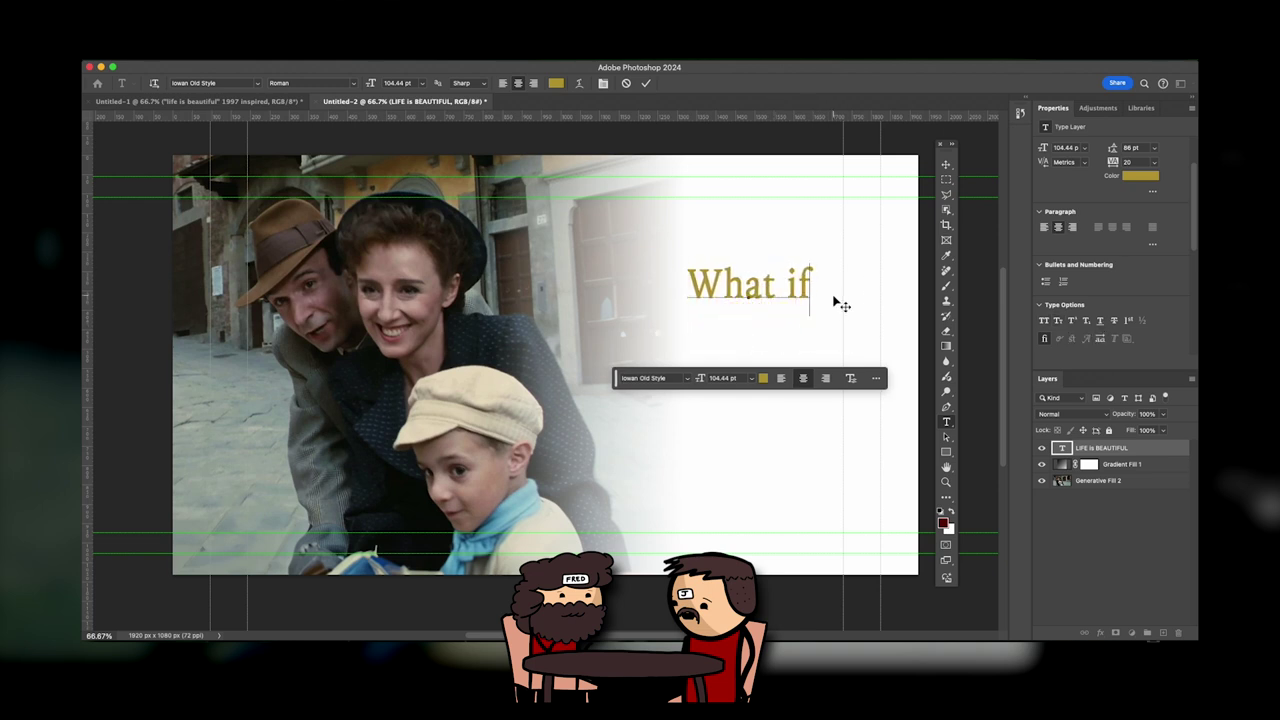
text(...)
key(Return)
text(Gu)
key(BackSpace)
key(BackSpace)
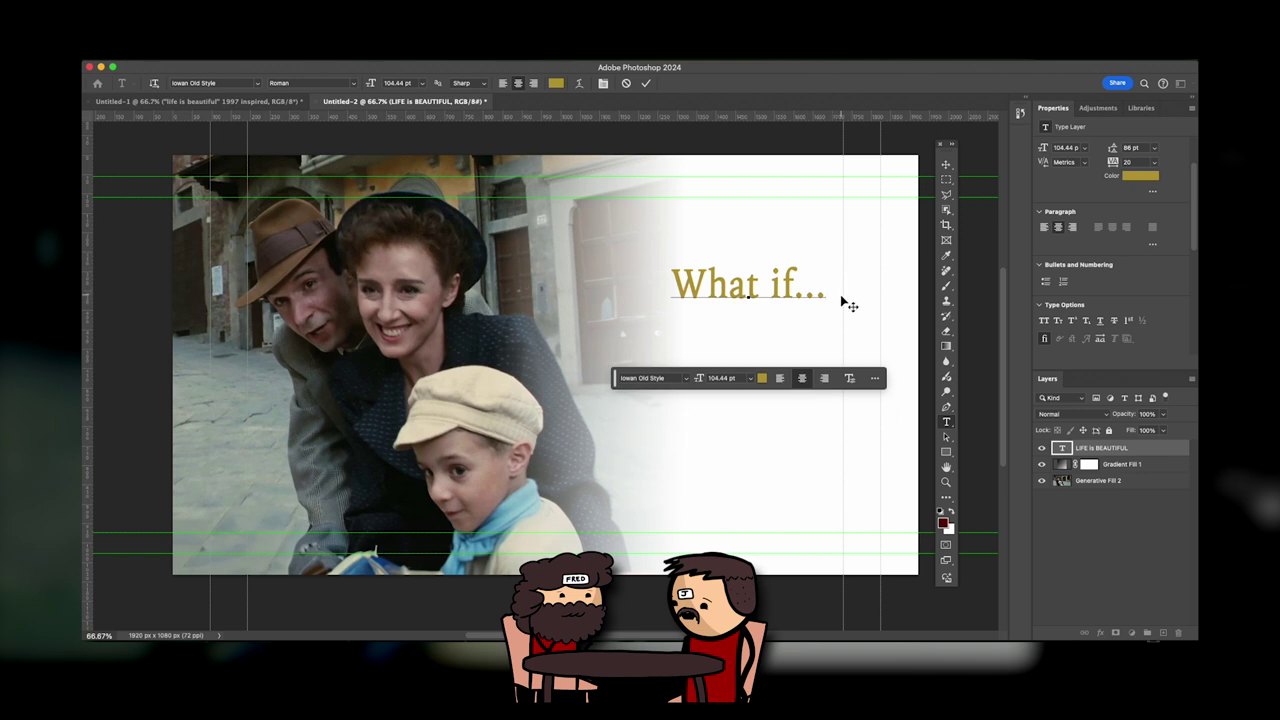
Right-align the "What if..." text and move it against the vertical guide in the white area
click(826, 378)
click(946, 165)
drag(689, 289, 795, 252)
click(806, 277)
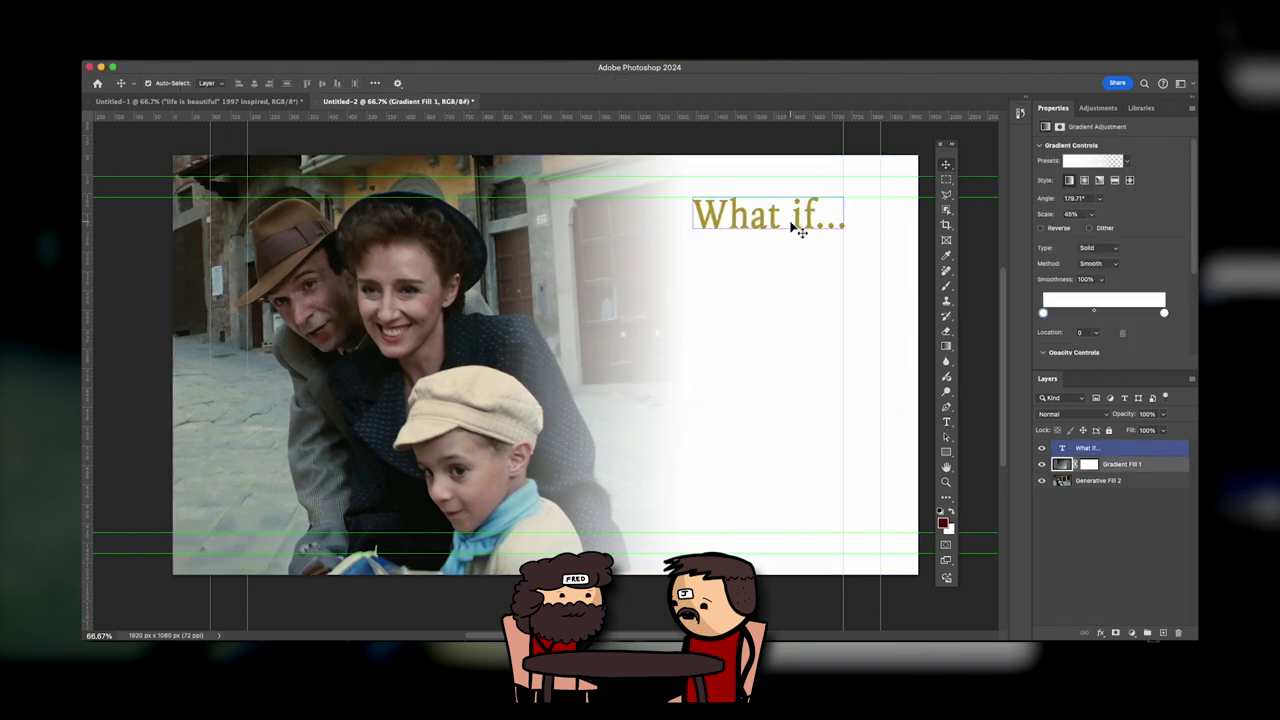
Readjust the start and end points of the white gradient between the family and the text
key(super+minus)
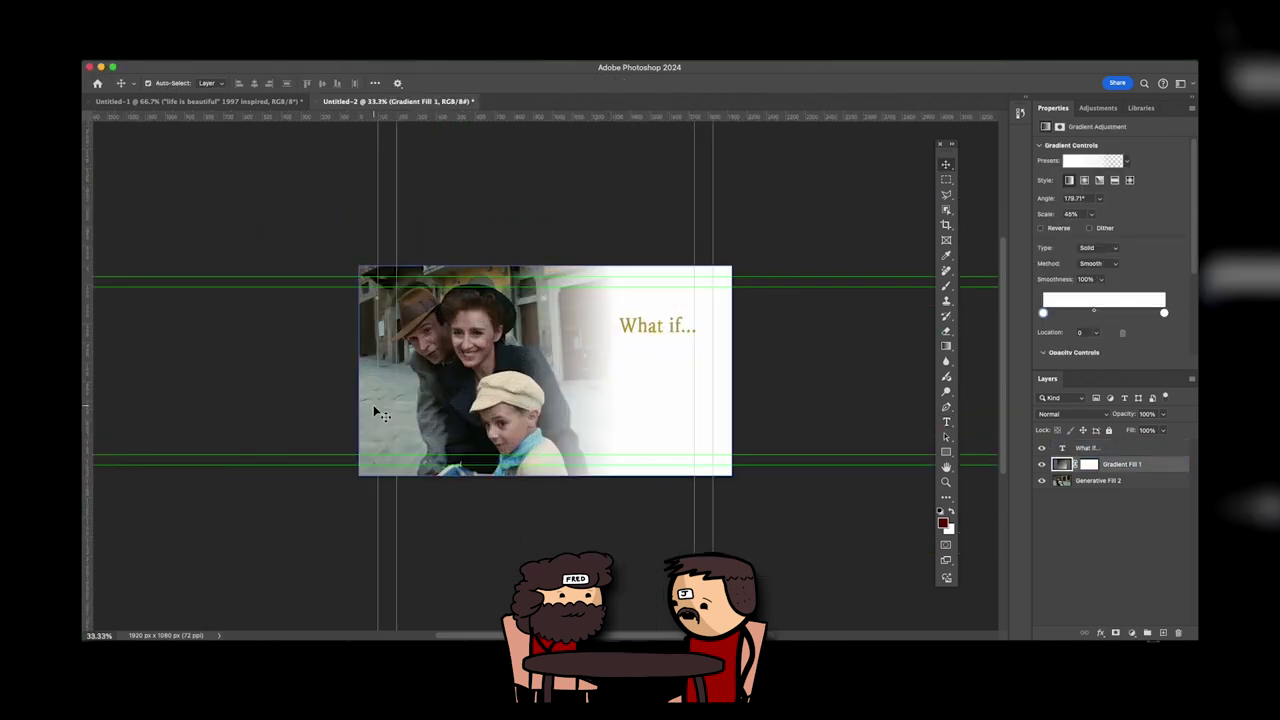
click(948, 346)
drag(646, 362, 722, 361)
mouse_move(480, 362)
mouse_down()
mouse_move(360, 363)
mouse_move(499, 363)
mouse_up()
drag(722, 360, 648, 346)
Enlarge the "What if..." text to 140 pt and nudge it into place
key(v)
click(655, 328)
drag(591, 389, 634, 390)
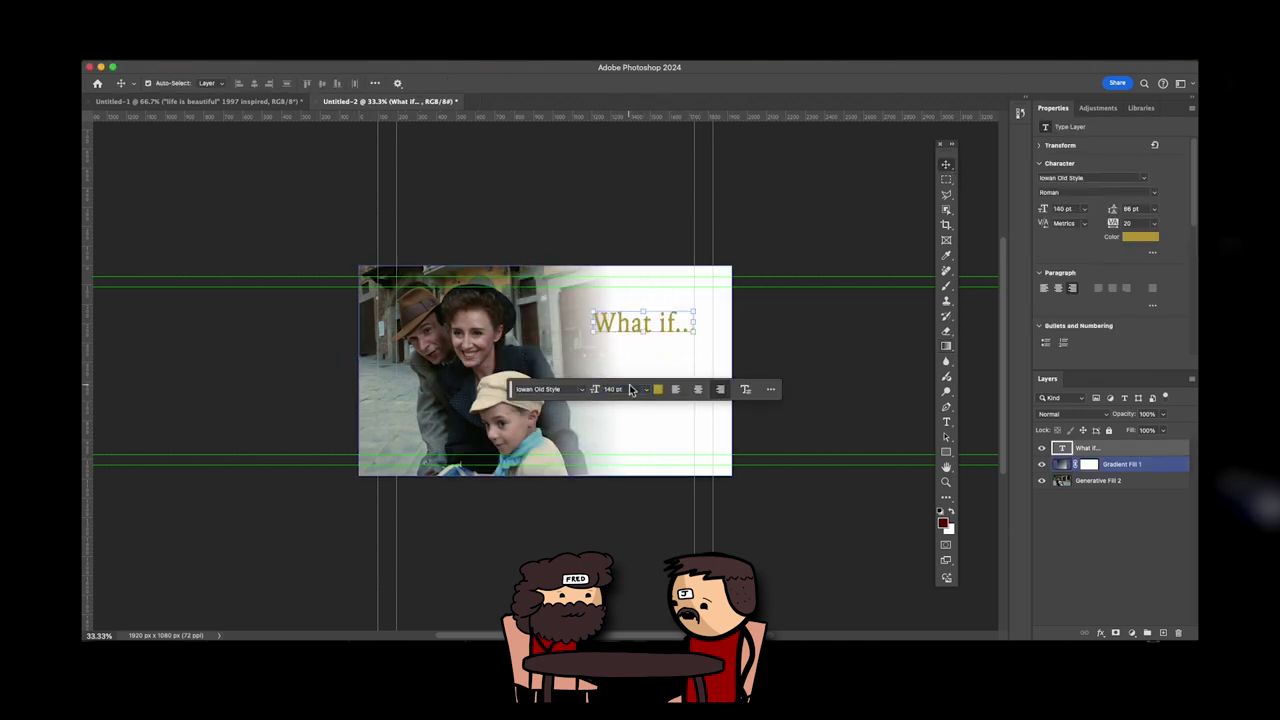
drag(668, 325, 666, 328)
key(super+minus)
double_click(605, 352)
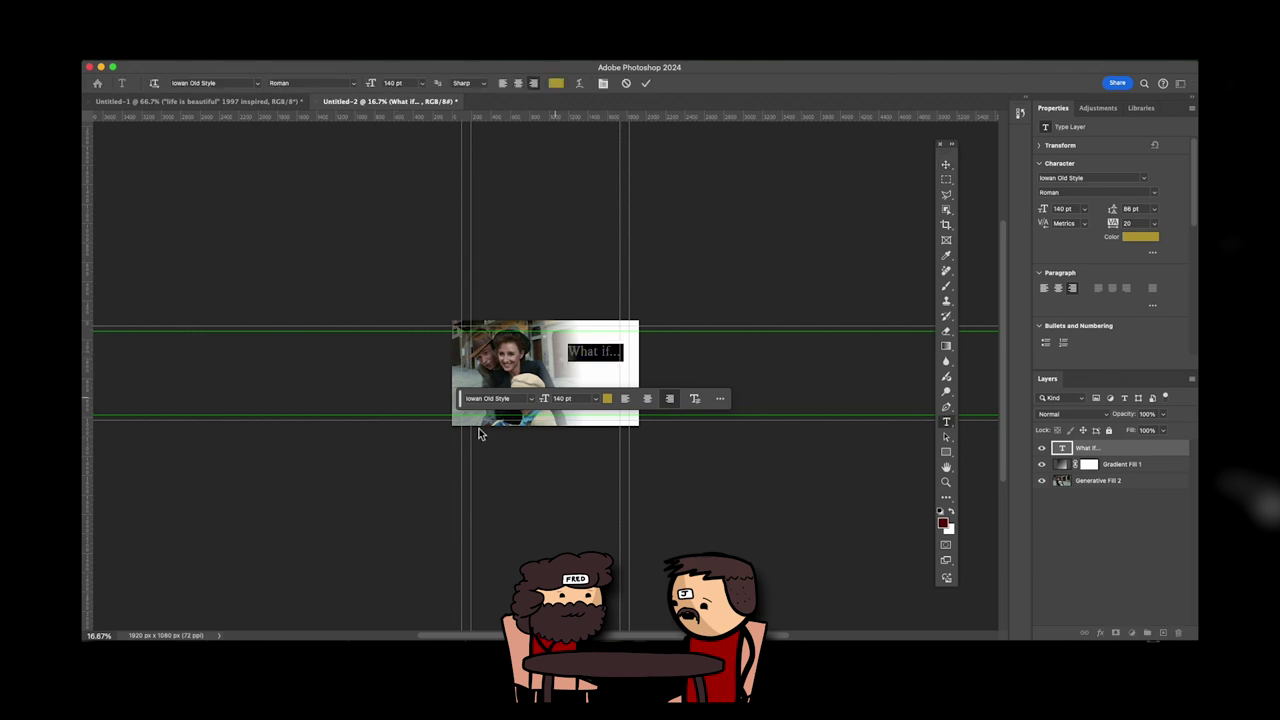
click(946, 164)
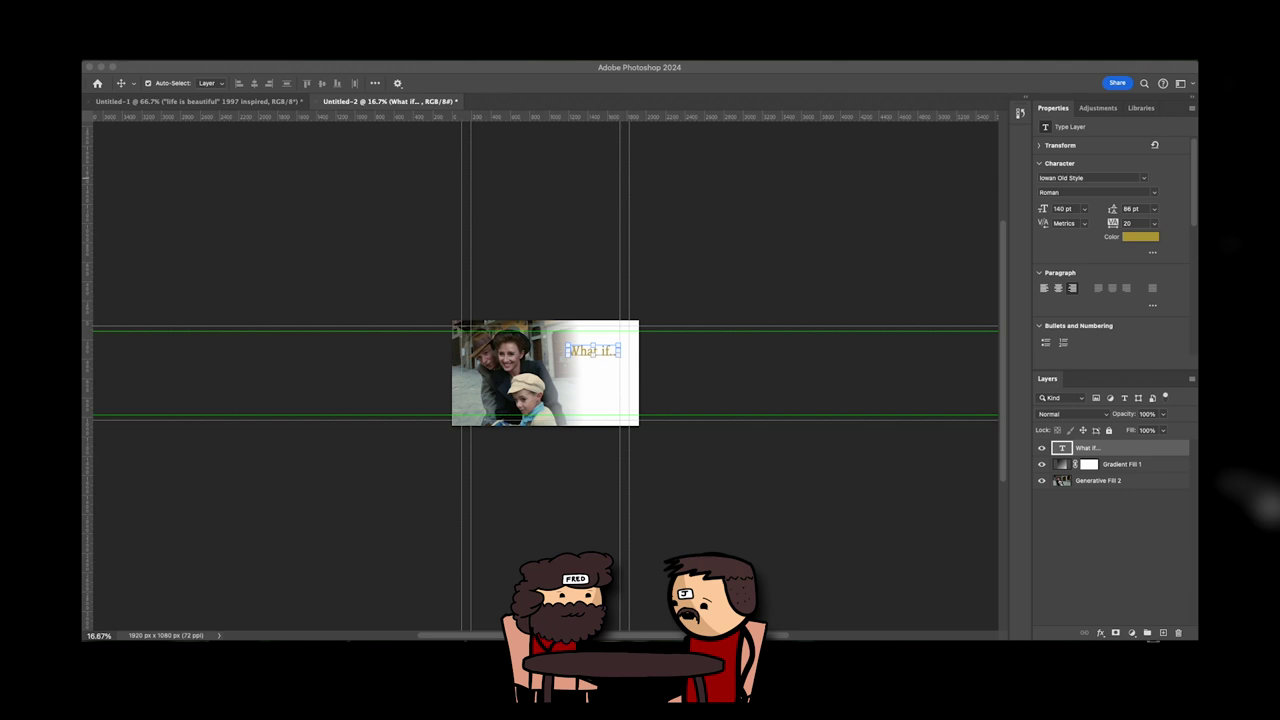
click(771, 534)
key(super+plus)
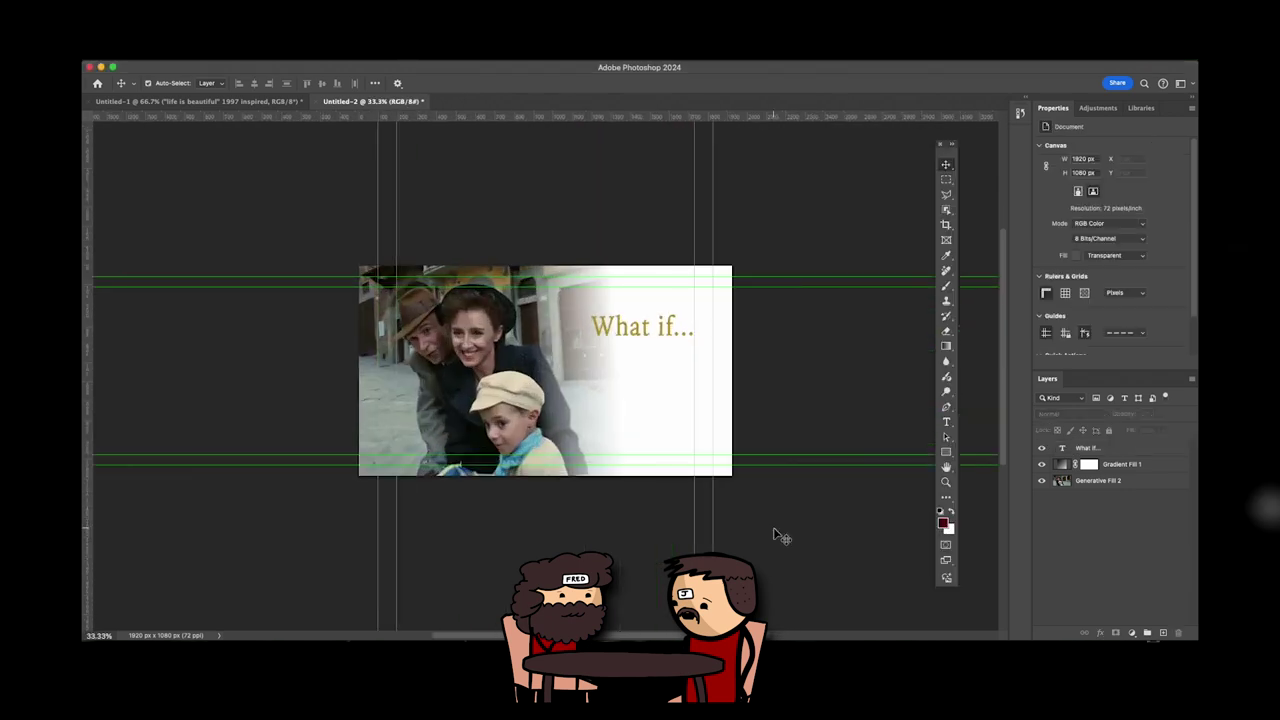
Copy the selected family to its own layer and desaturate the background with a colorized Hue/Saturation adjustment at saturation 0
key(super+v)
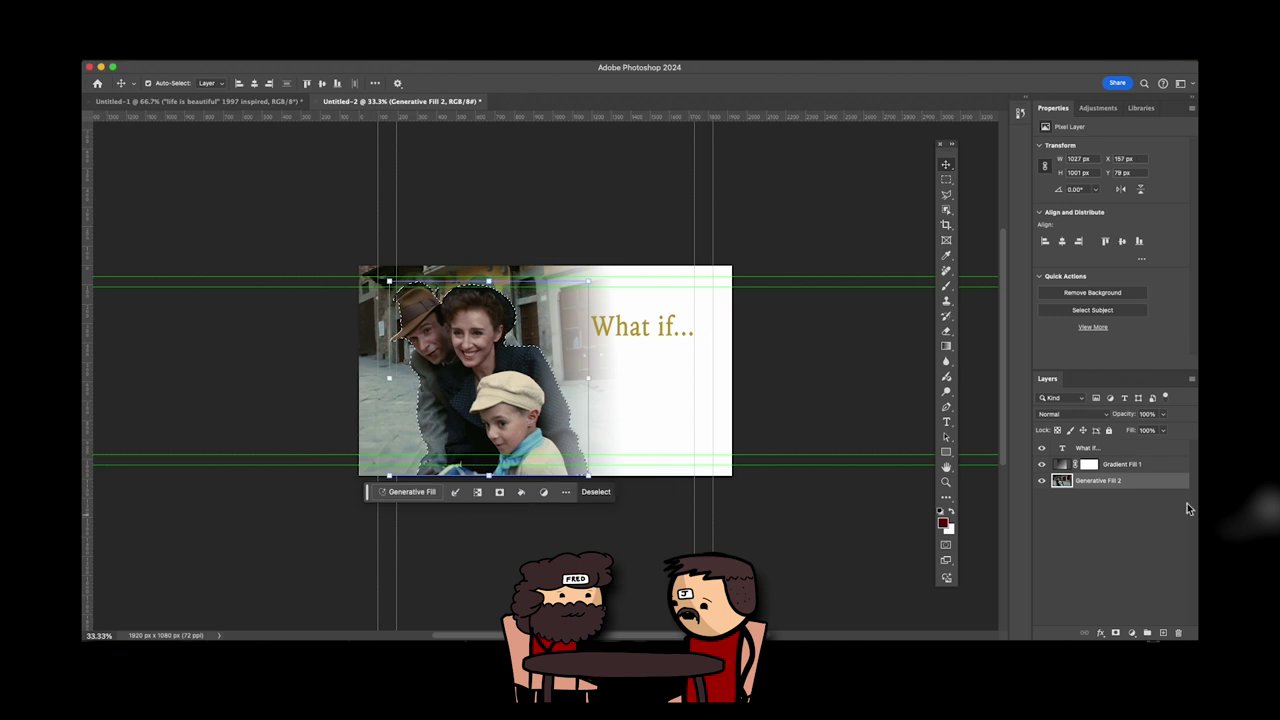
click(1097, 107)
click(1048, 210)
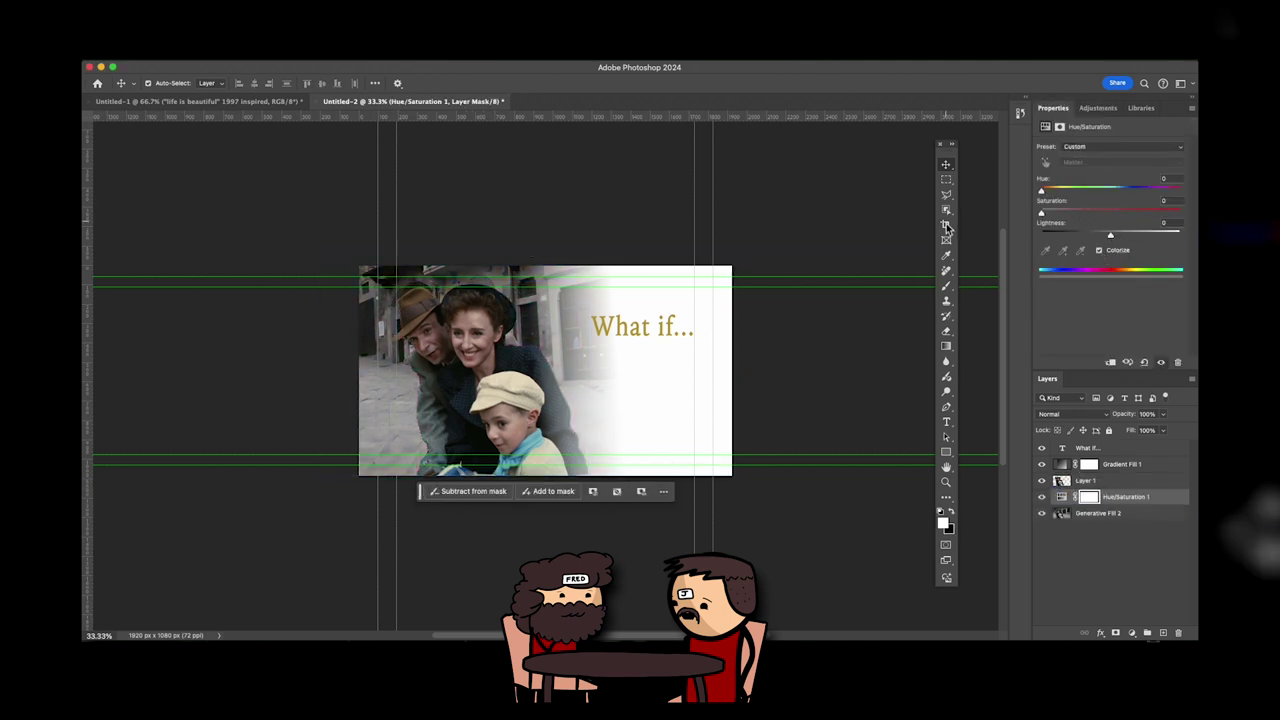
key(super+Tab)
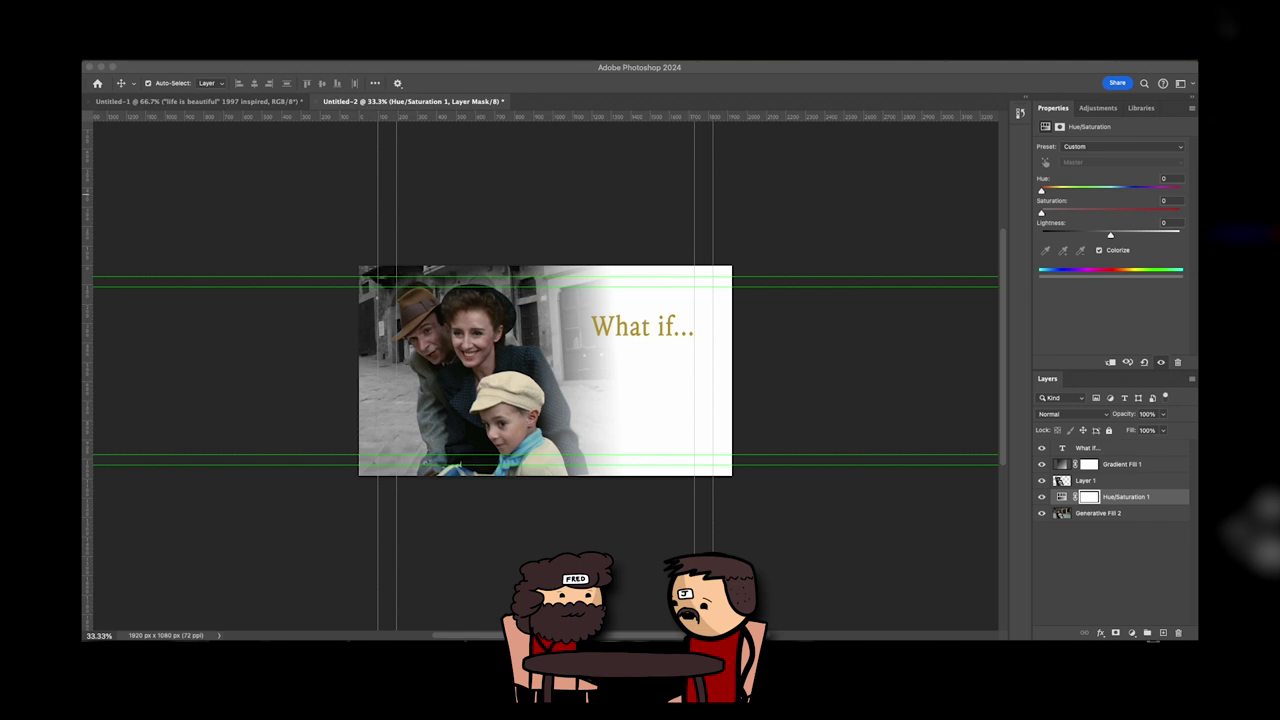
key(super+n)
click(714, 144)
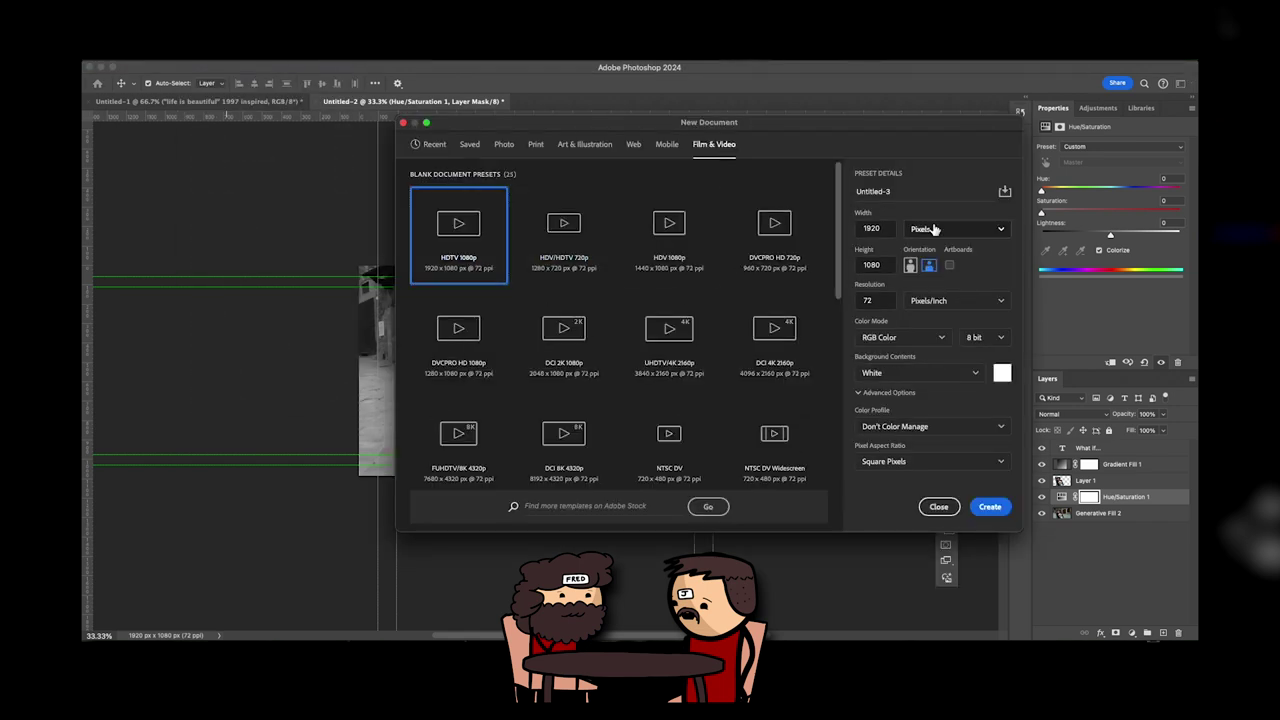
click(989, 507)
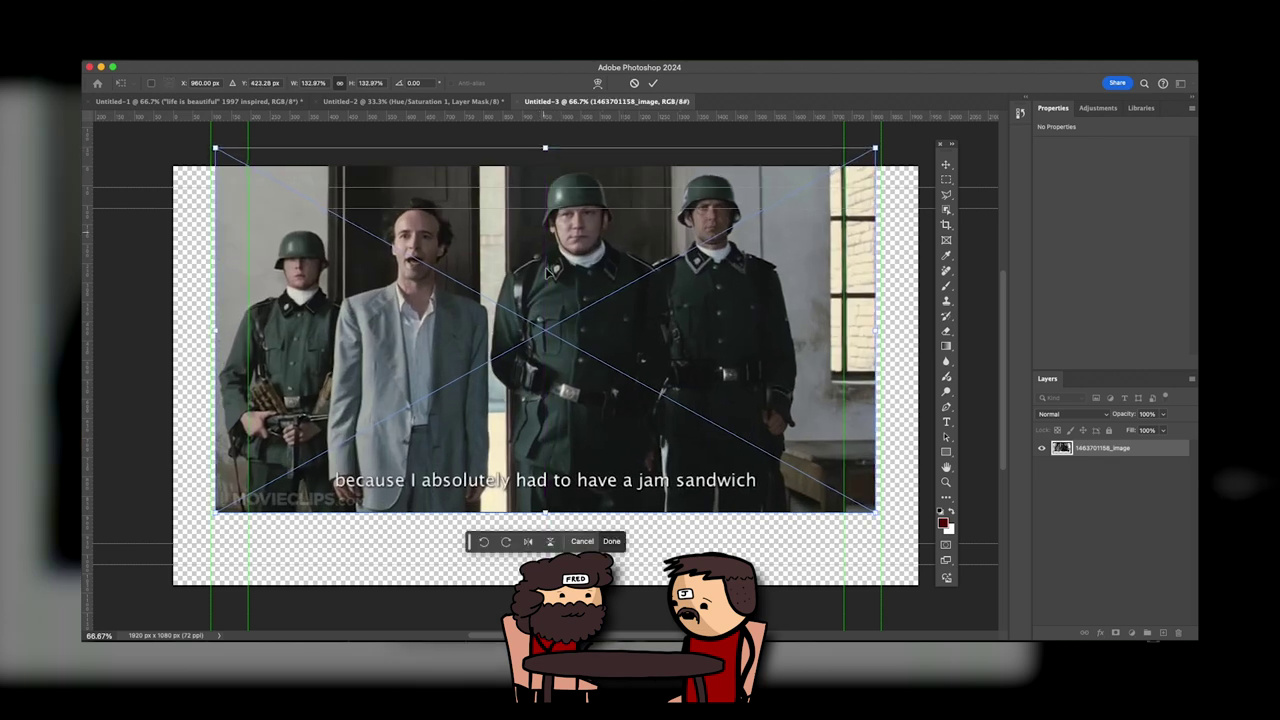
key(super+minus)
key(super+minus)
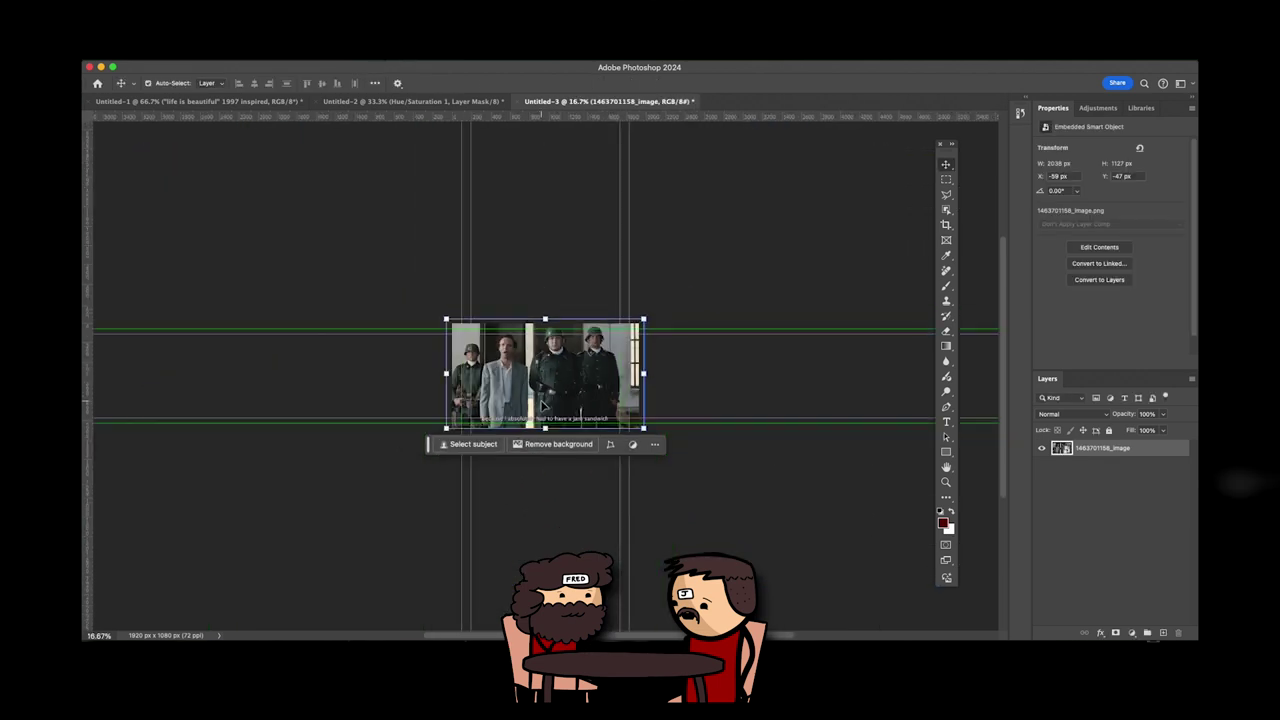
Switch to the Untitled-2 document and move the Gradient Fill 1 layer directly below Layer 1
key(ctrl+shift+Tab)
key(super+minus)
key(super+minus)
key(super+minus)
key(super+minus)
key(super+minus)
key(super+plus)
key(super+plus)
key(super+plus)
key(super+plus)
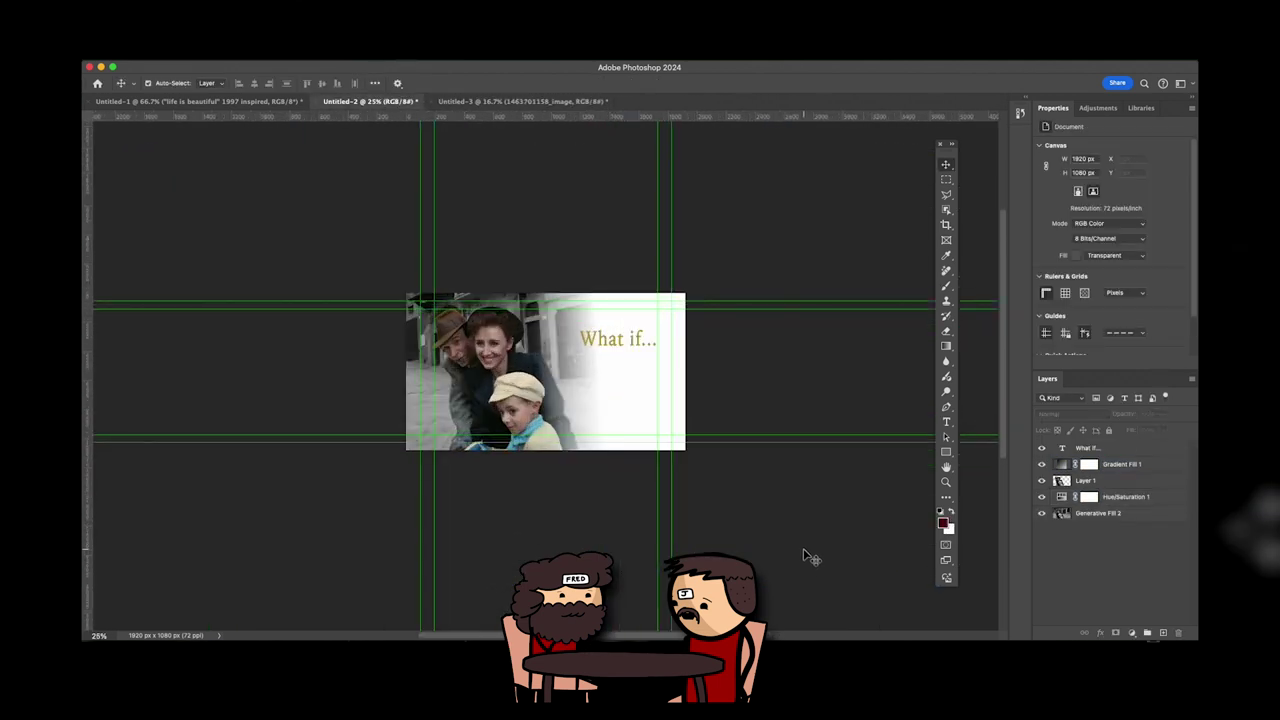
double_click(660, 343)
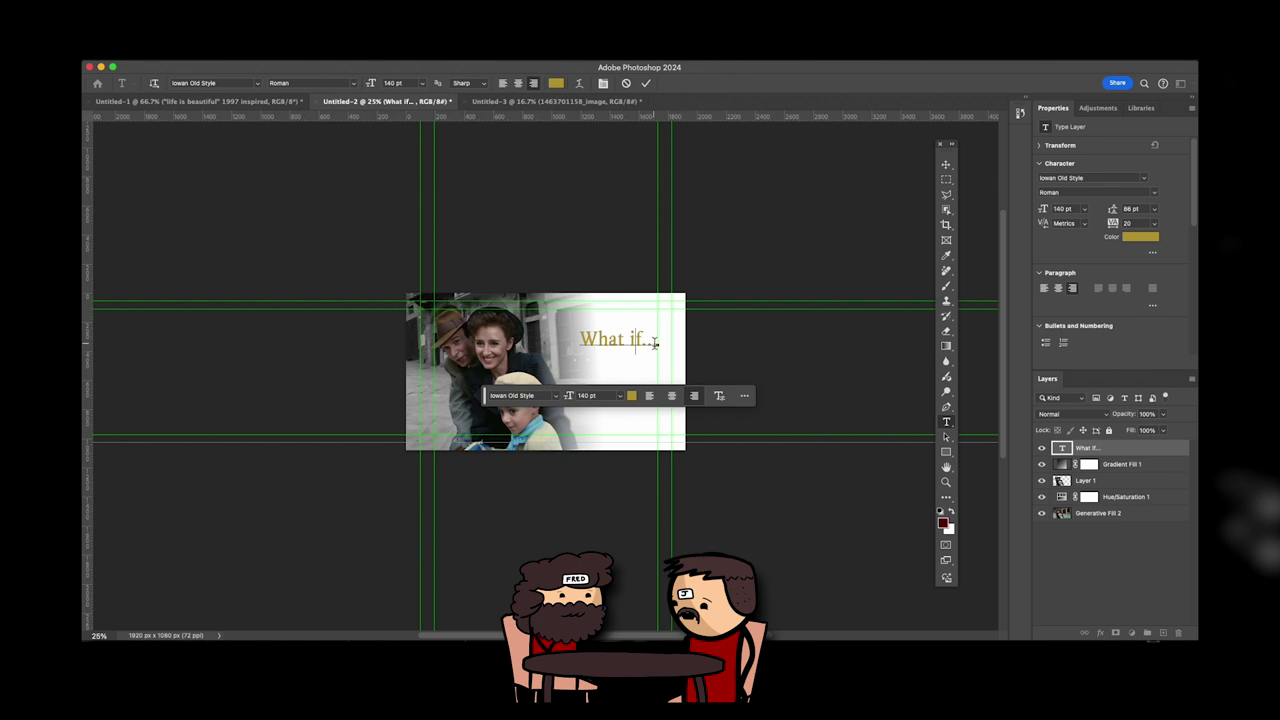
drag(1112, 465, 1114, 489)
Stretch the white gradient behind the family by moving both of its end points outward
click(947, 348)
drag(621, 357, 673, 357)
drag(467, 358, 398, 353)
click(947, 166)
click(815, 250)
Try the Charter Black serif font on the "What if..." text
double_click(606, 338)
click(515, 395)
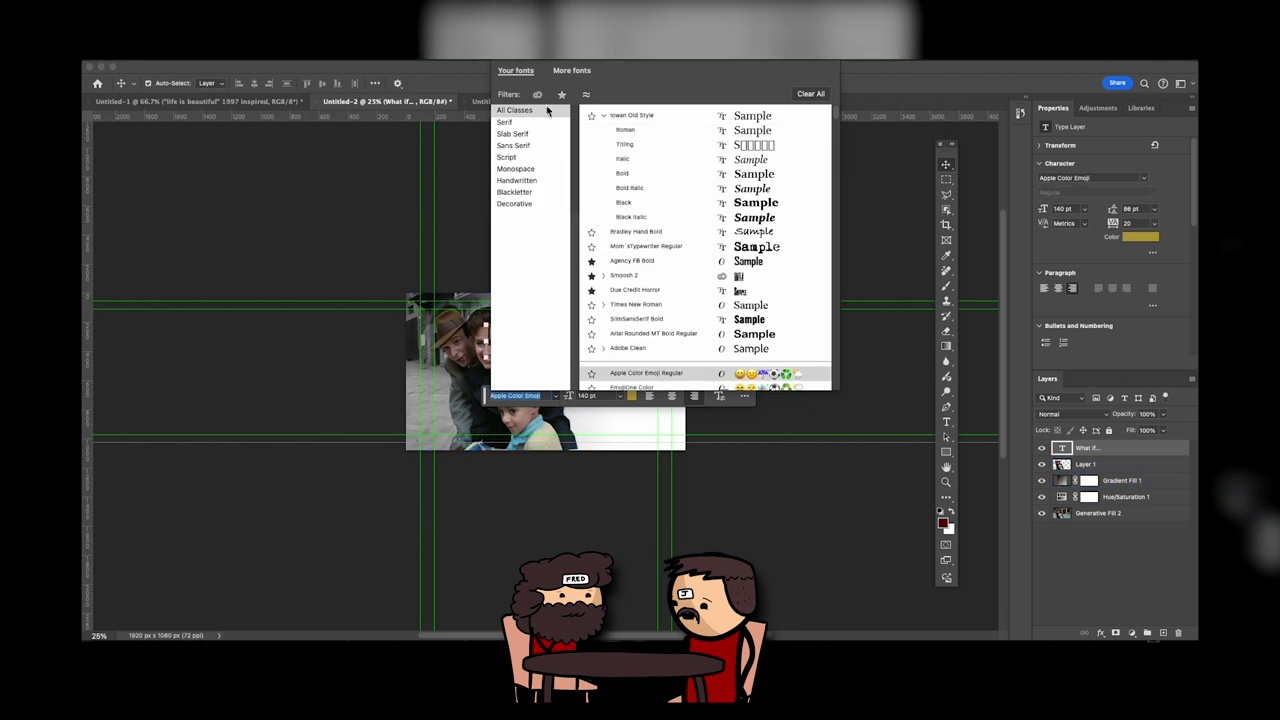
click(505, 122)
click(604, 214)
click(640, 258)
click(745, 310)
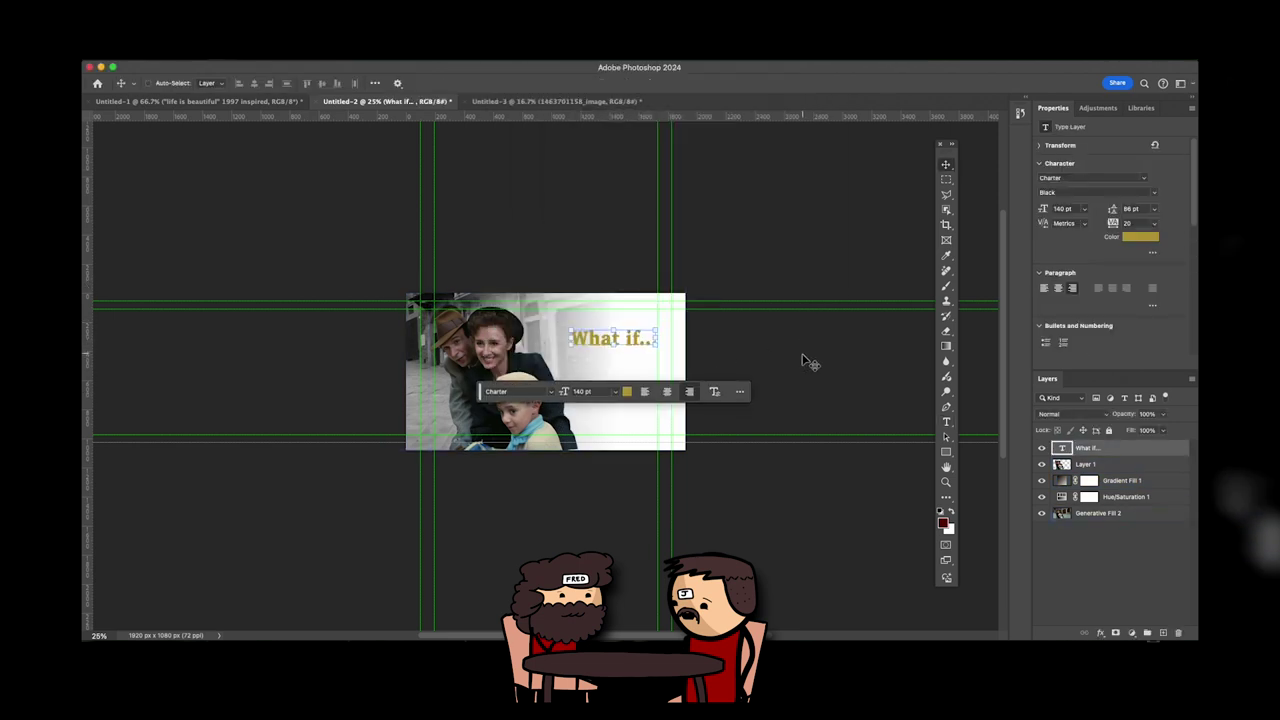
Place the film's cover image in the Untitled-3 document and run Match Font on its title lettering
click(612, 101)
key(Return)
key(m)
drag(514, 340, 574, 358)
click(300, 52)
click(328, 228)
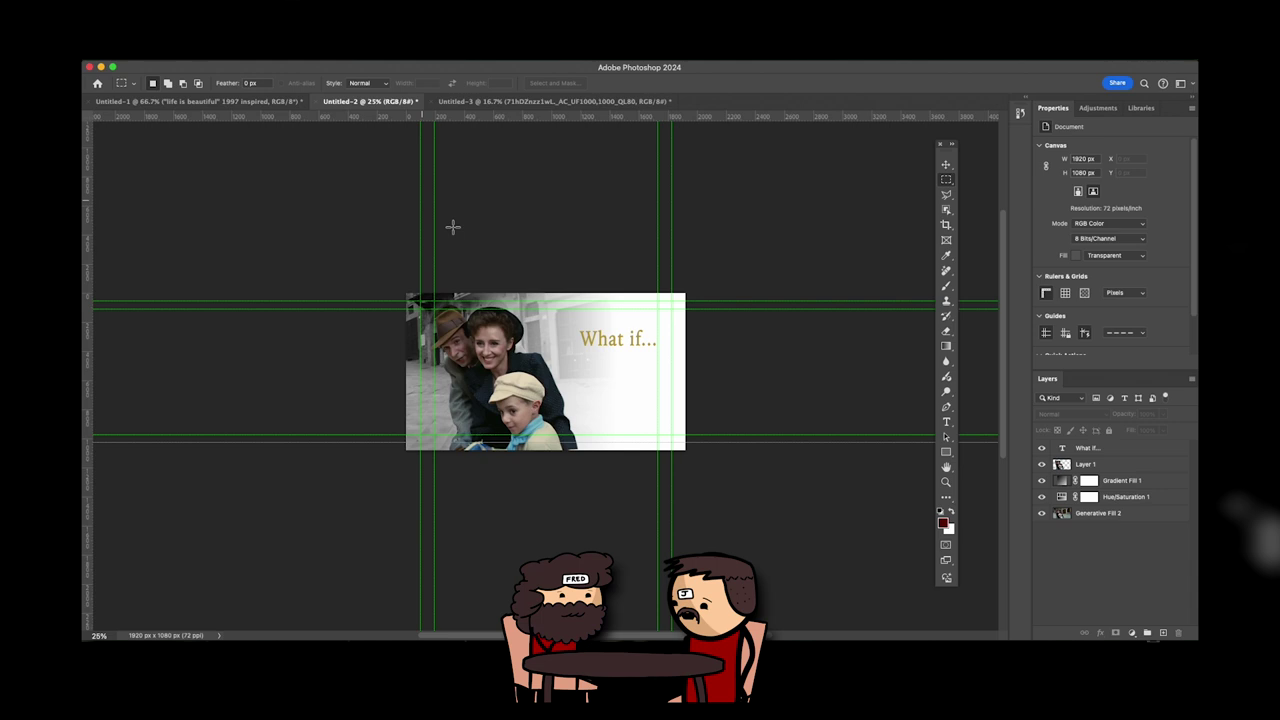
Set the "What if..." text in Untitled-2 to Minion Variable Concept Bold
key(v)
click(620, 345)
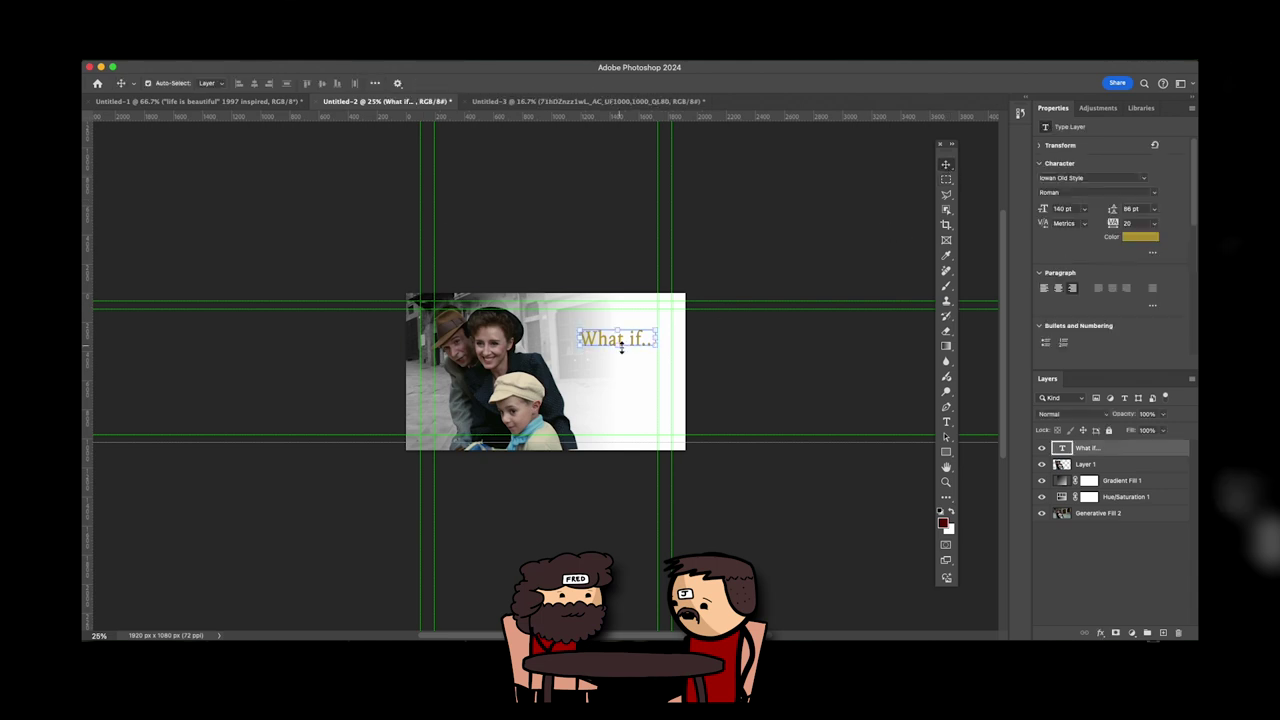
click(1146, 180)
click(962, 468)
scroll(1010, 337, down, 5)
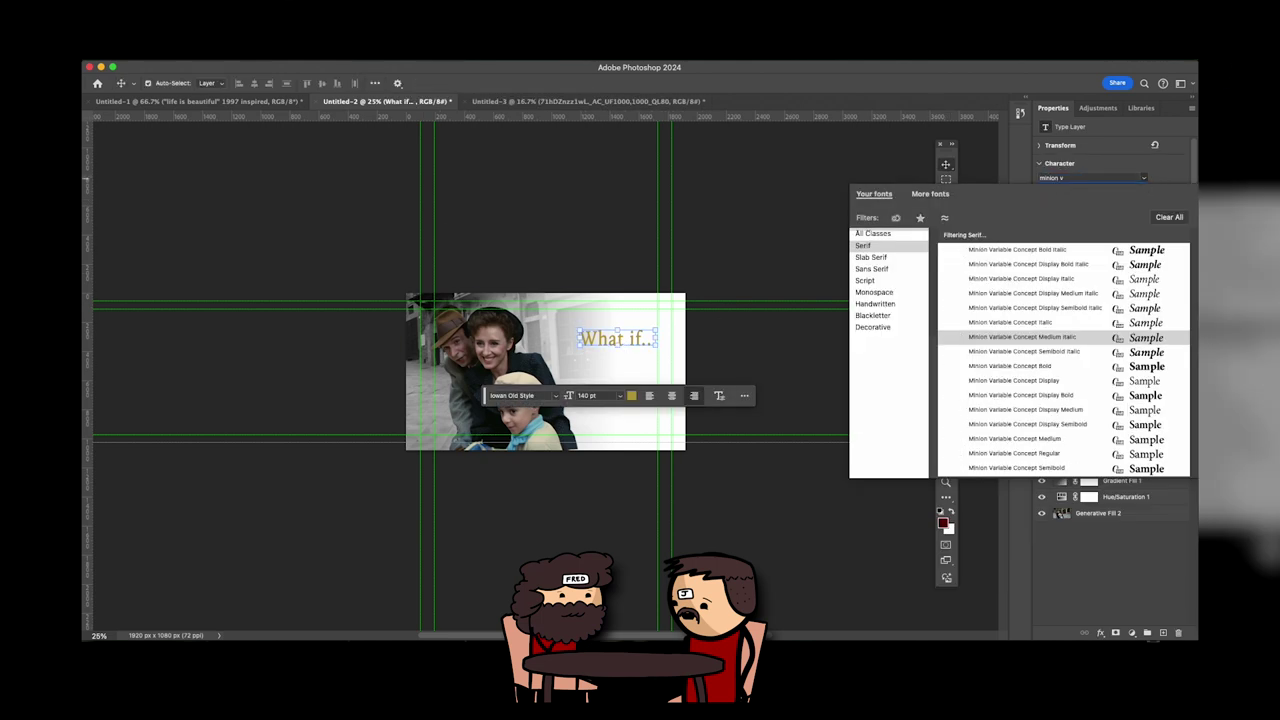
click(1010, 367)
click(722, 396)
click(763, 357)
key(super+plus)
key(super+plus)
click(715, 302)
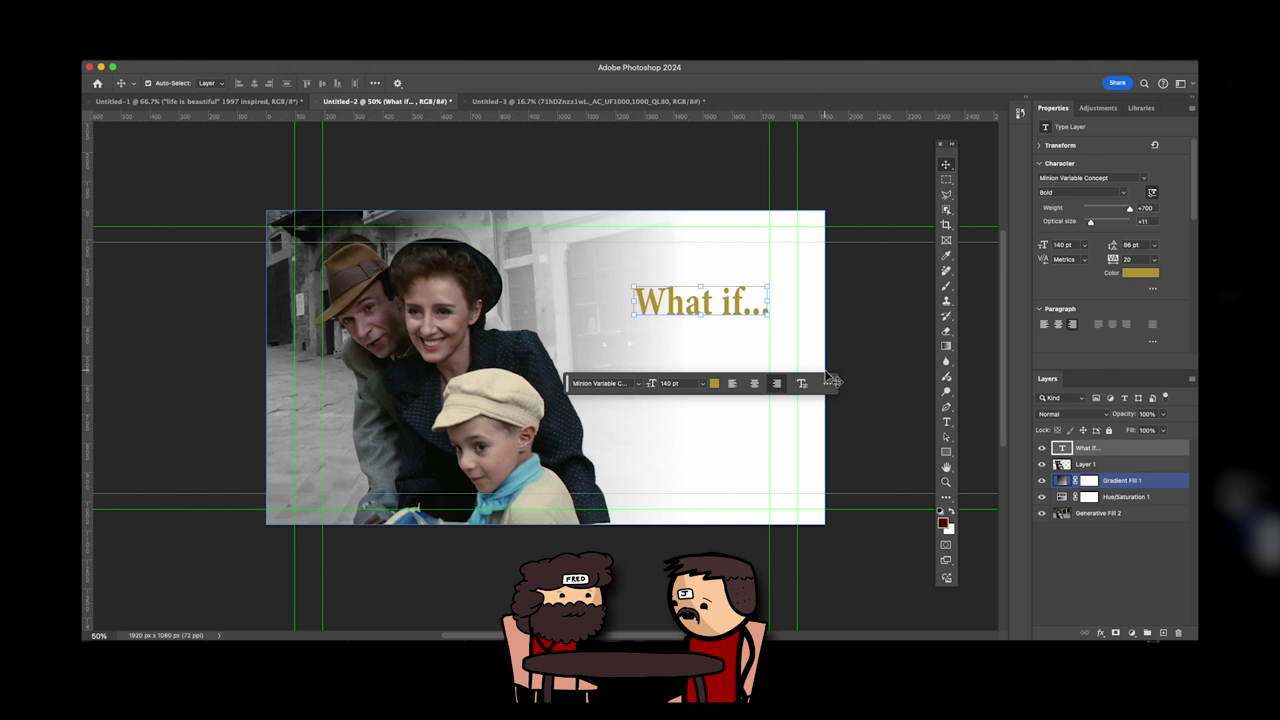
Replace the "What if..." text with the lines "How to", "Improve" and "Life is beautiful"
double_click(781, 313)
key(Right)
key(BackSpace)
key(BackSpace)
key(BackSpace)
key(BackSpace)
key(BackSpace)
key(BackSpace)
key(BackSpace)
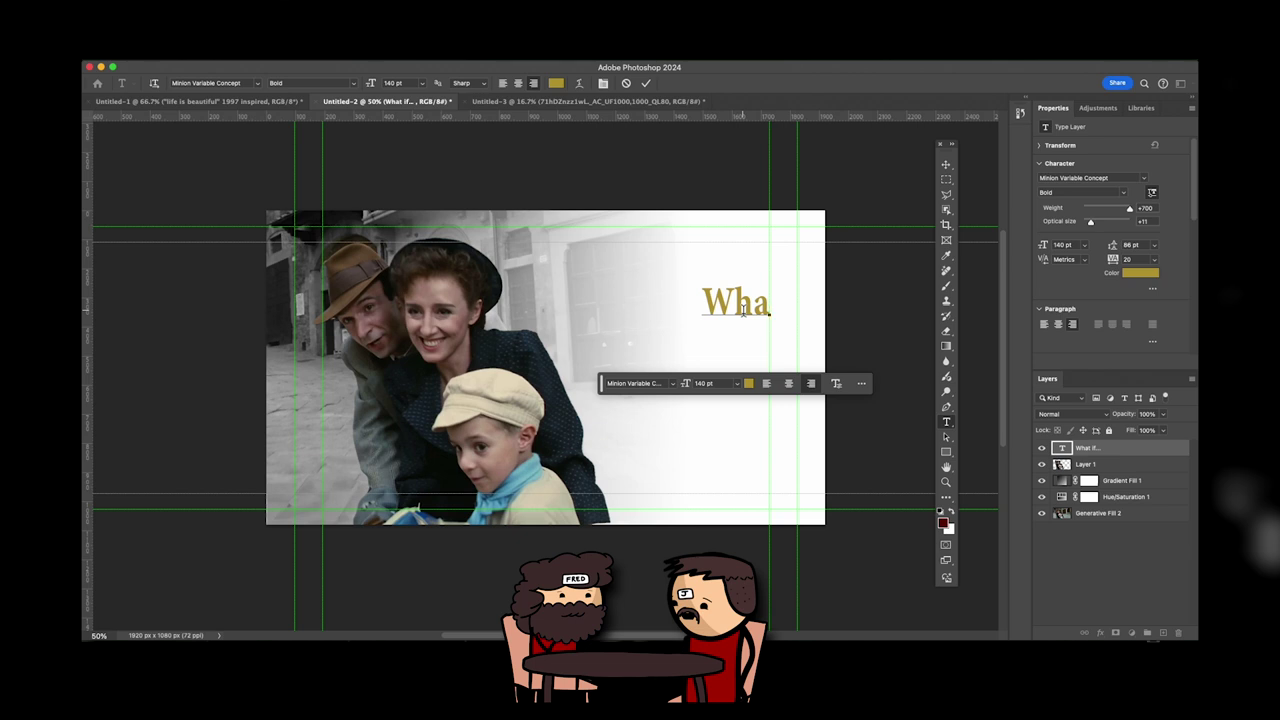
key(Return)
text(How to)
key(Return)
text(Improve Live is b)
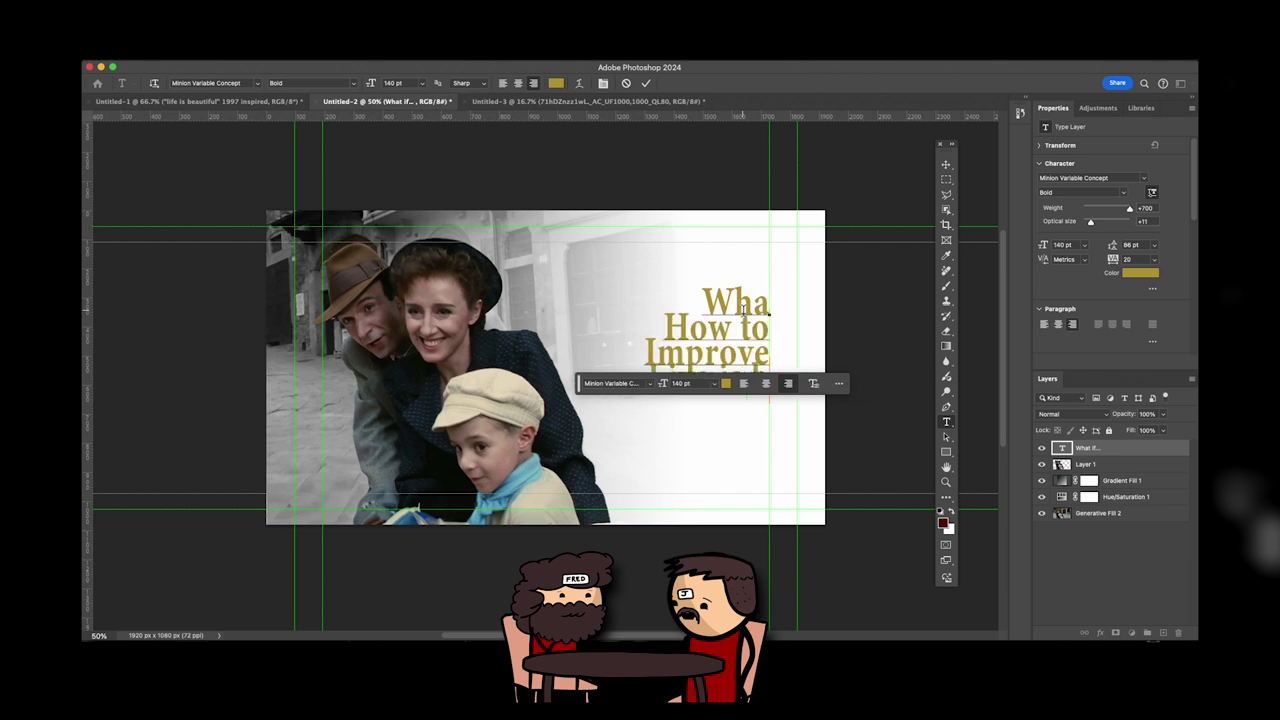
text(euaitufl)
Remove the leftover "Wha" line and set the text's leading to 120 pt
double_click(743, 311)
key(BackSpace)
key(Delete)
key(super+a)
click(1115, 246)
text(120)
Correct the last line's spelling to "Life is beautiful" and break "beautiful" onto its own line
click(579, 377)
key(BackSpace)
text(f)
click(767, 377)
key(BackSpace)
key(BackSpace)
key(BackSpace)
key(BackSpace)
key(BackSpace)
key(BackSpace)
key(BackSpace)
text(autiful)
click(636, 378)
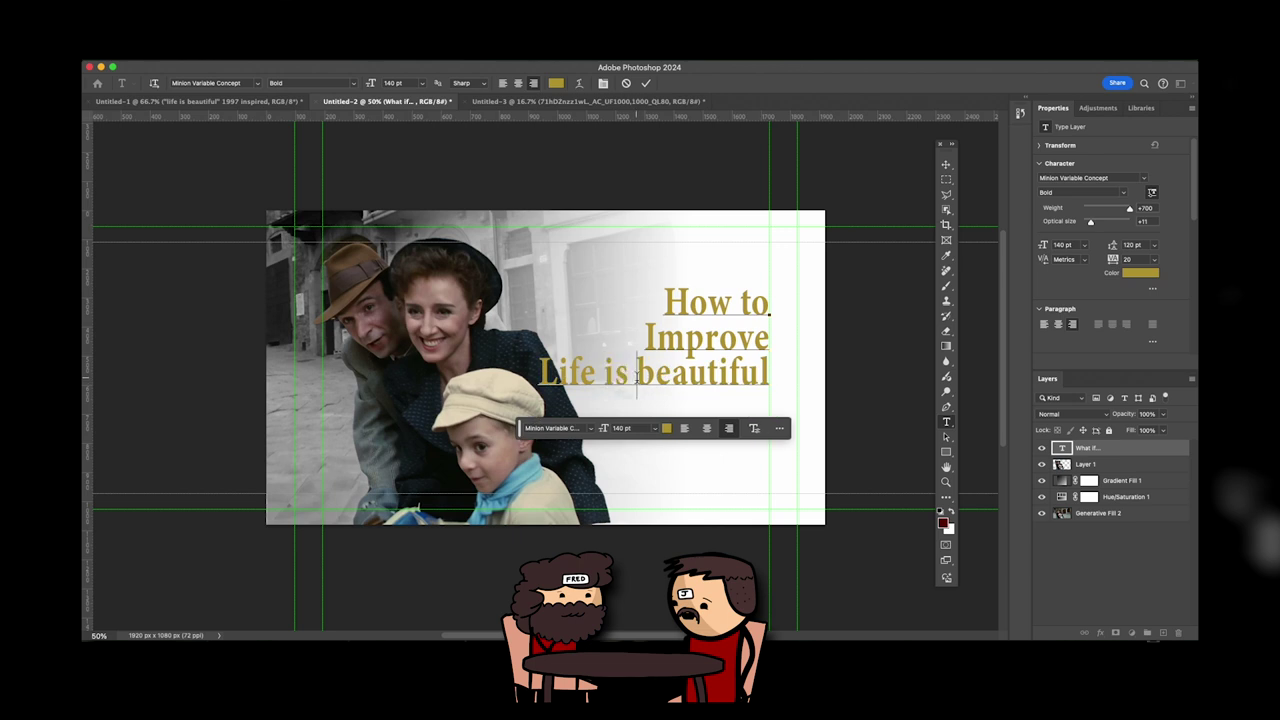
key(Return)
Select the whole "How to Improve Life is beautiful" text and delete it
click(944, 166)
click(870, 435)
click(726, 392)
double_click(736, 384)
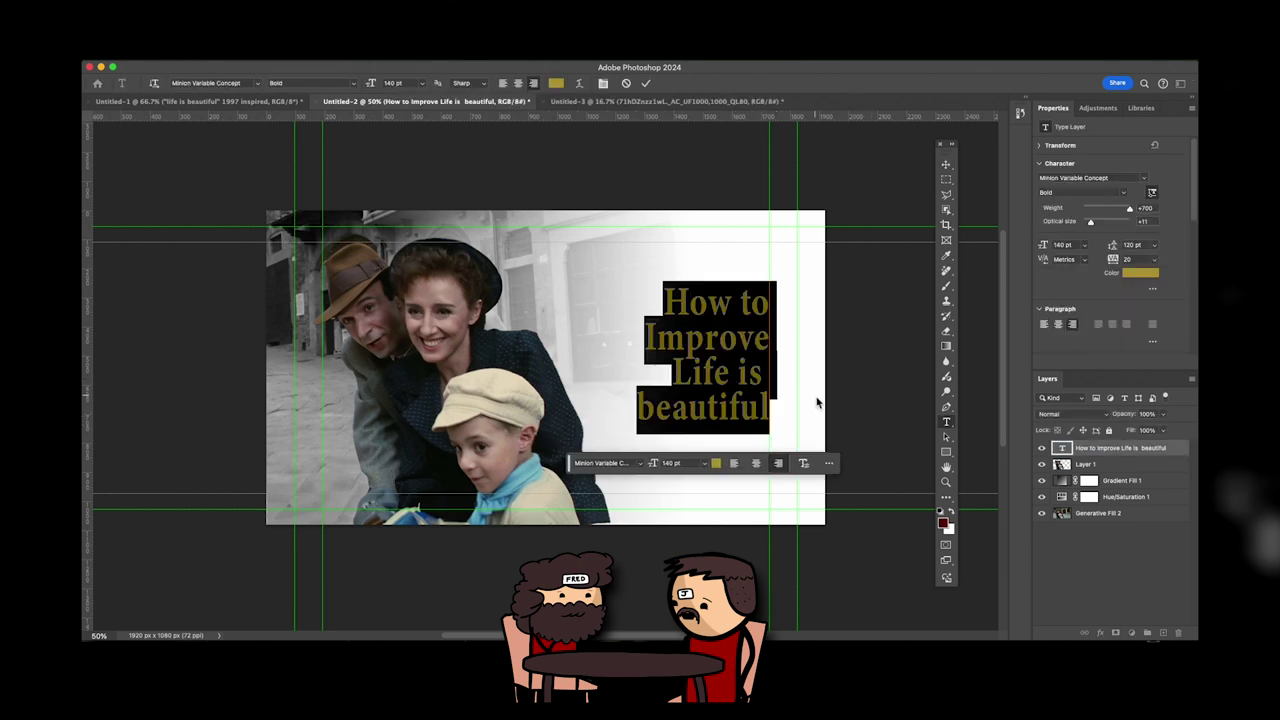
key(BackSpace)
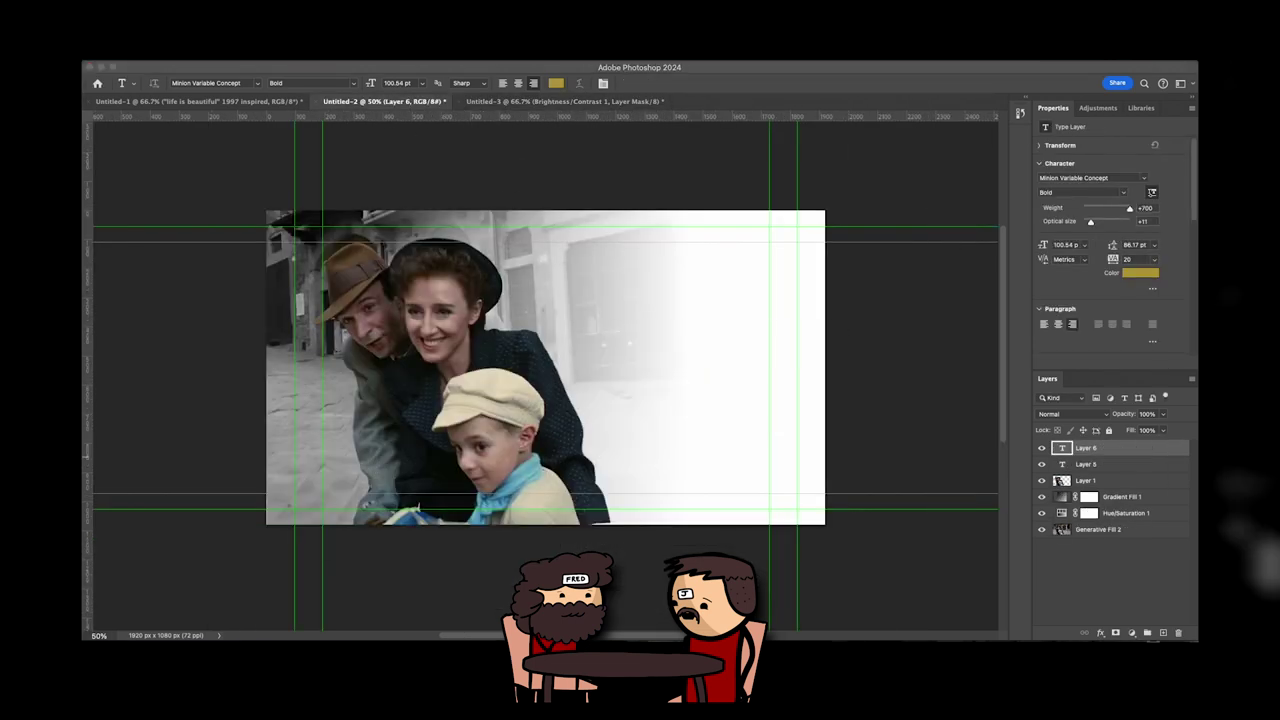
Add a new gold text layer reading "HE" on the white area beside the family
click(650, 364)
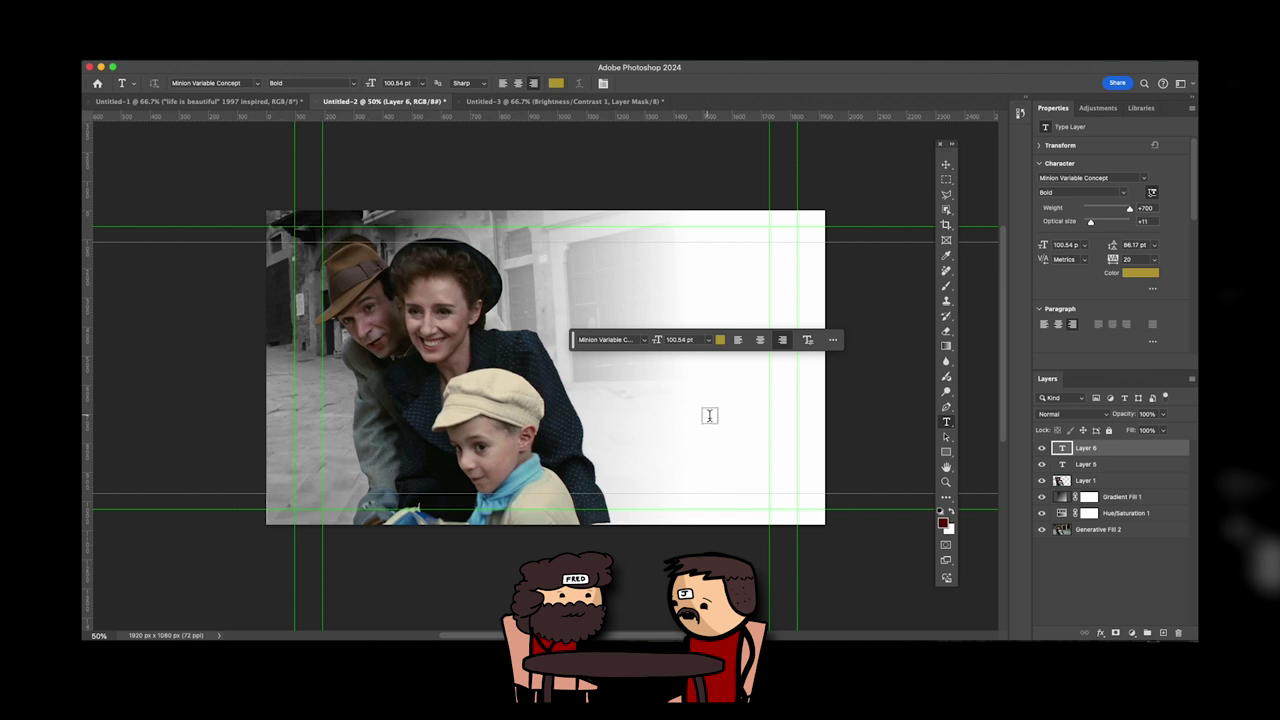
key(e)
click(752, 303)
click(648, 312)
click(1120, 466)
key(t)
click(690, 304)
key(BackSpace)
text(HE INSPIre)
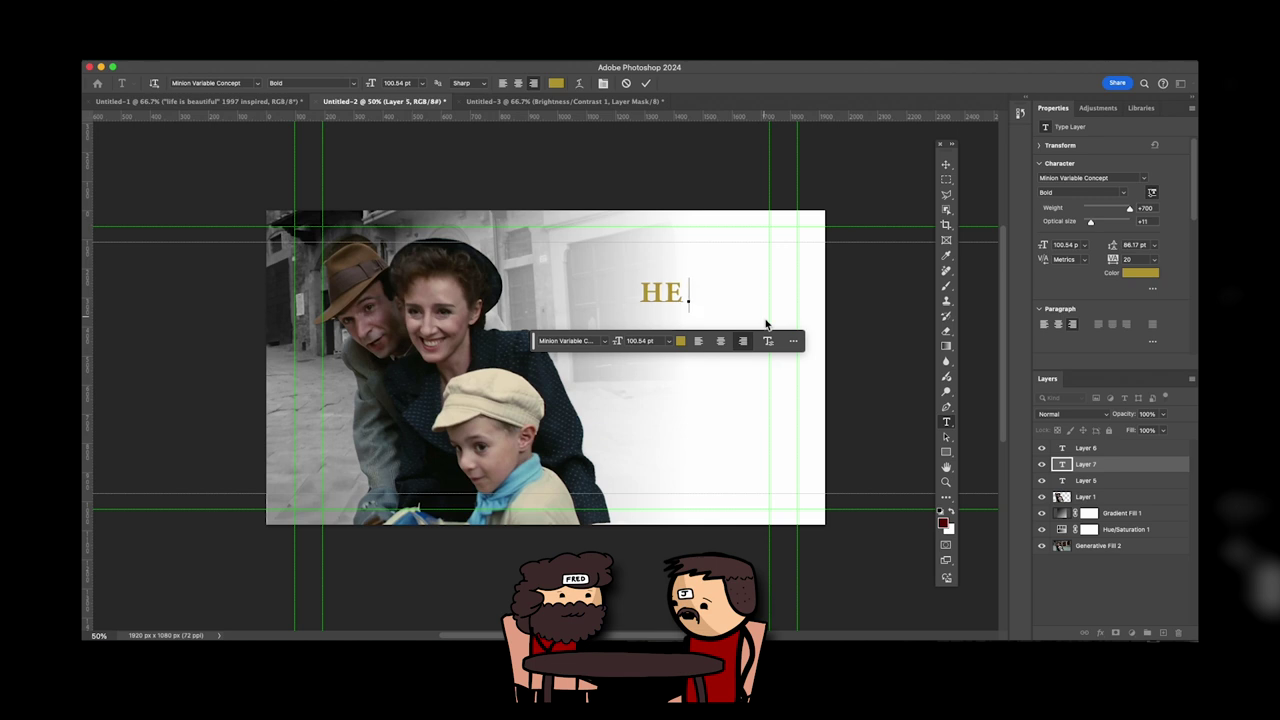
key(BackSpace)
key(BackSpace)
key(BackSpace)
key(BackSpace)
key(BackSpace)
key(BackSpace)
key(BackSpace)
key(BackSpace)
click(508, 101)
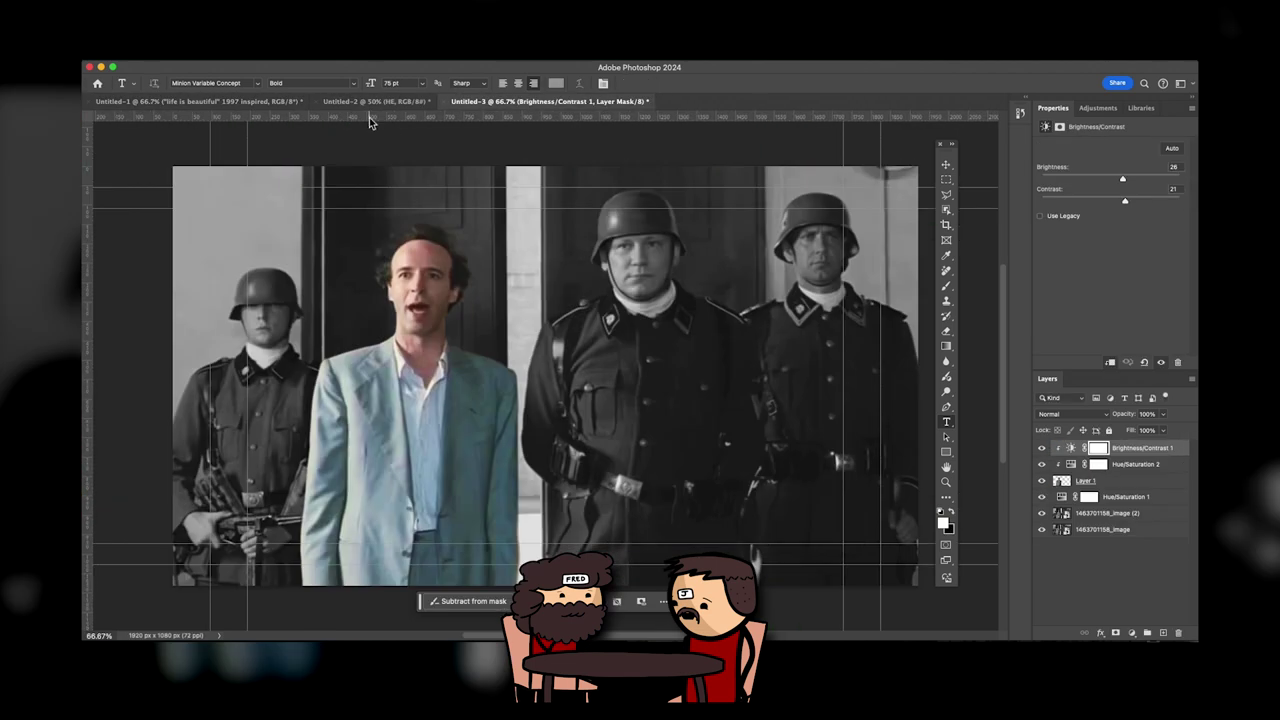
click(372, 102)
key(super+Tab)
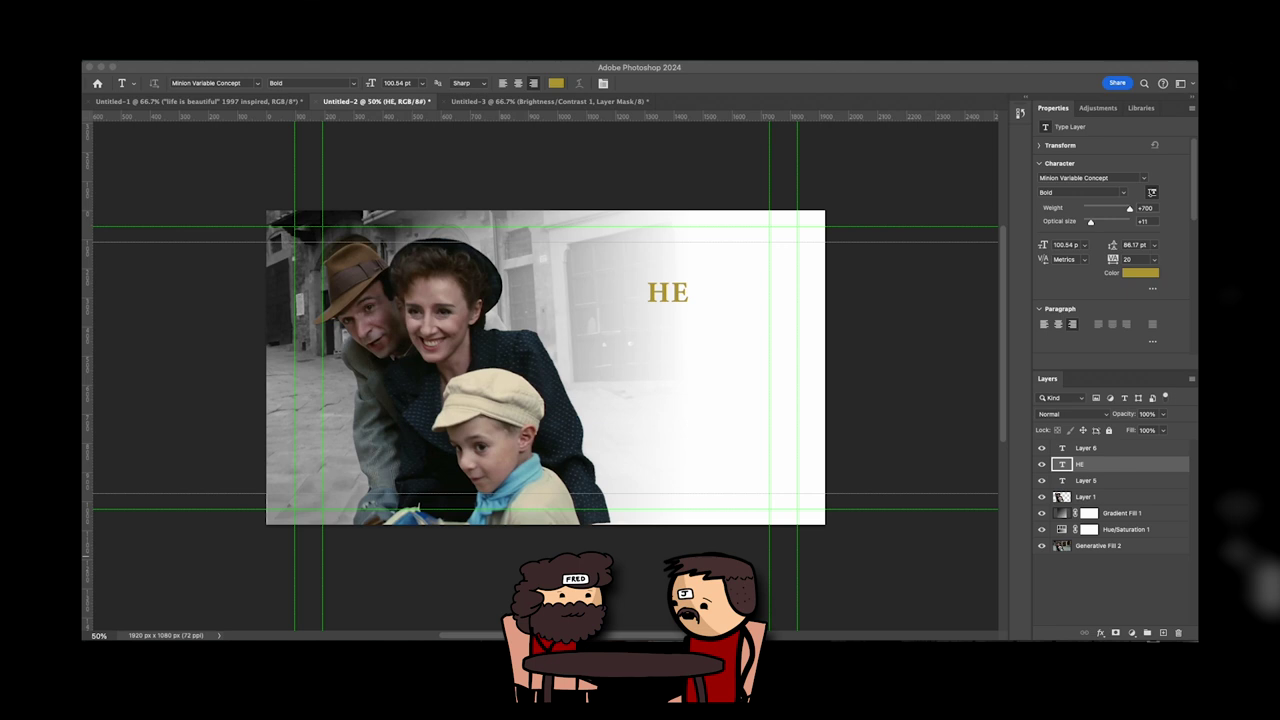
click(765, 316)
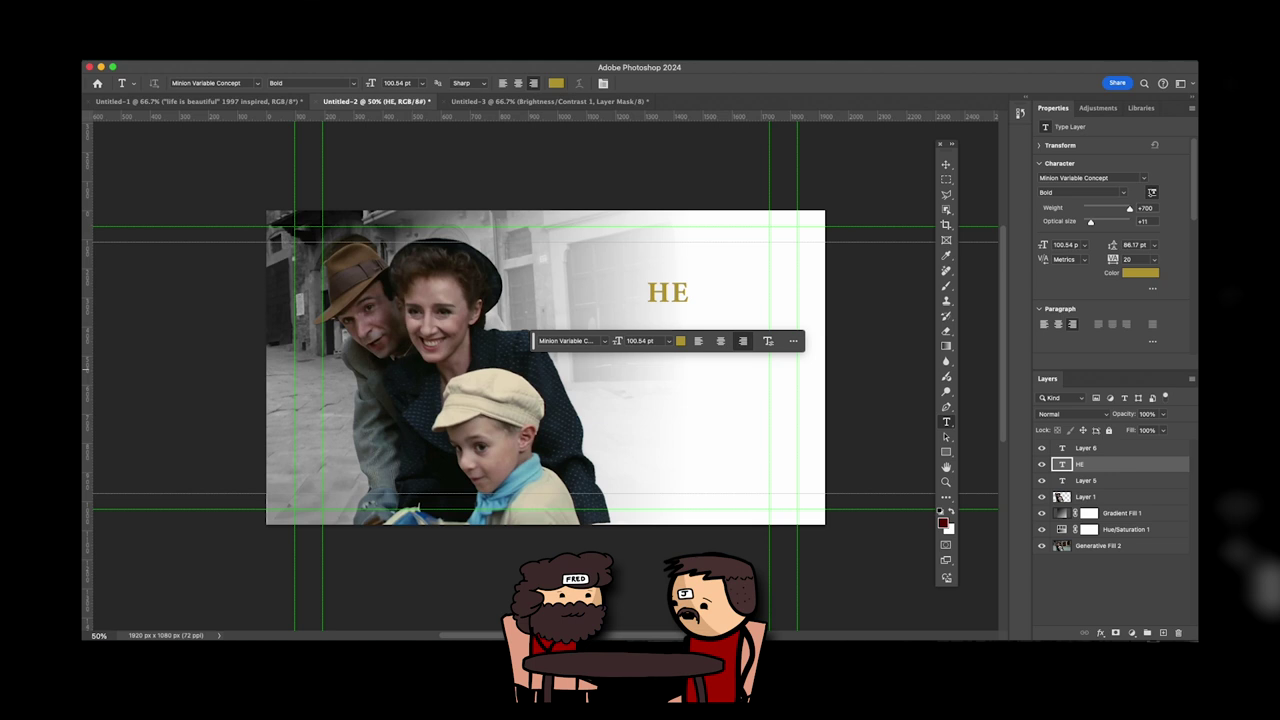
Change the "HE" text to "He Inspired" with "Change" on a second line
mouse_move(1172, 620)
mouse_down()
mouse_move(643, 386)
mouse_move(658, 366)
mouse_move(656, 389)
mouse_up()
key(Return)
click(1080, 464)
key(m)
drag(621, 310, 694, 481)
key(t)
drag(648, 293, 777, 299)
text(He Inspired)
key(Return)
text(Change)
key(super+Return)
Position the placed film cover below the text and match its title lettering to Iowan Old Style Bold
click(946, 180)
drag(613, 312, 692, 482)
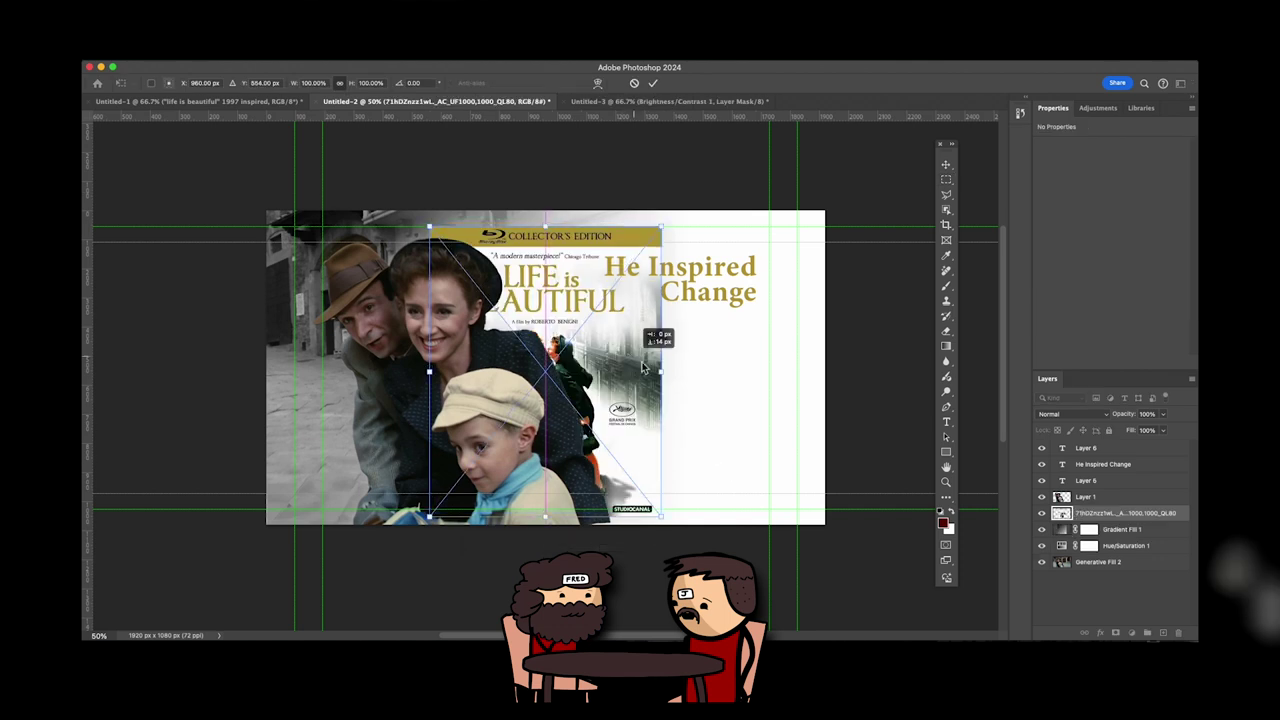
drag(638, 445, 758, 447)
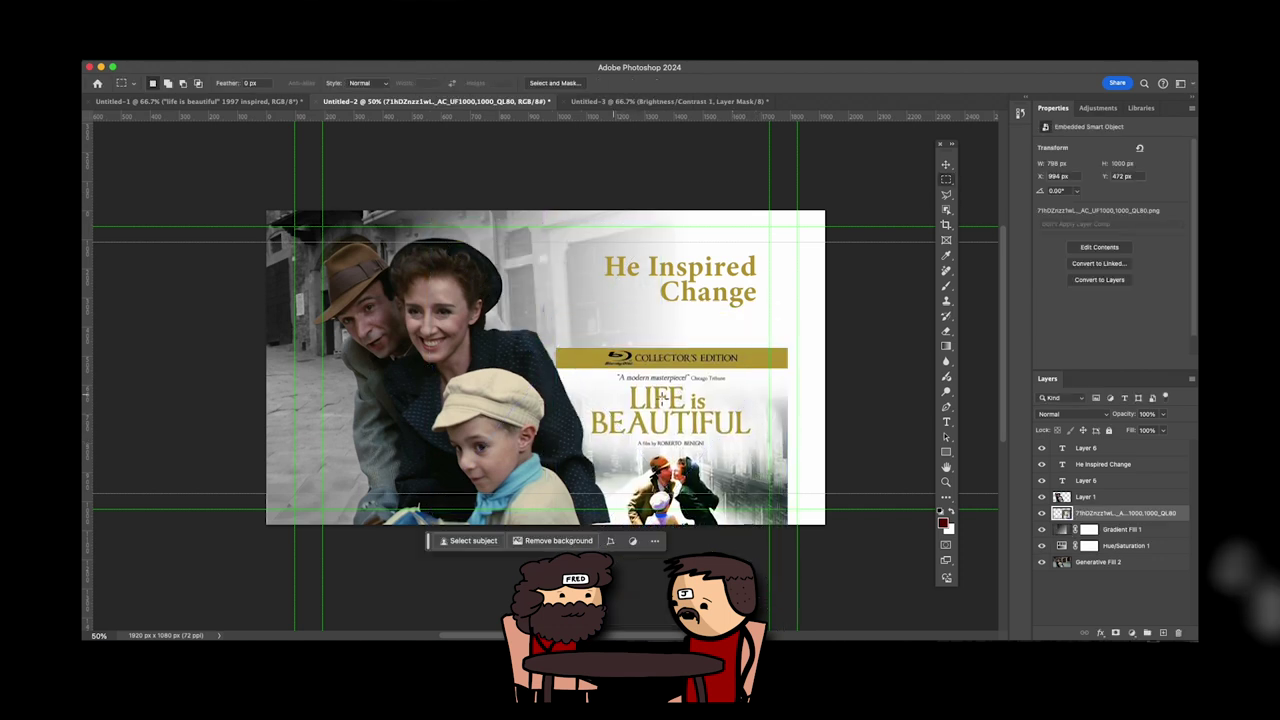
drag(586, 384, 758, 437)
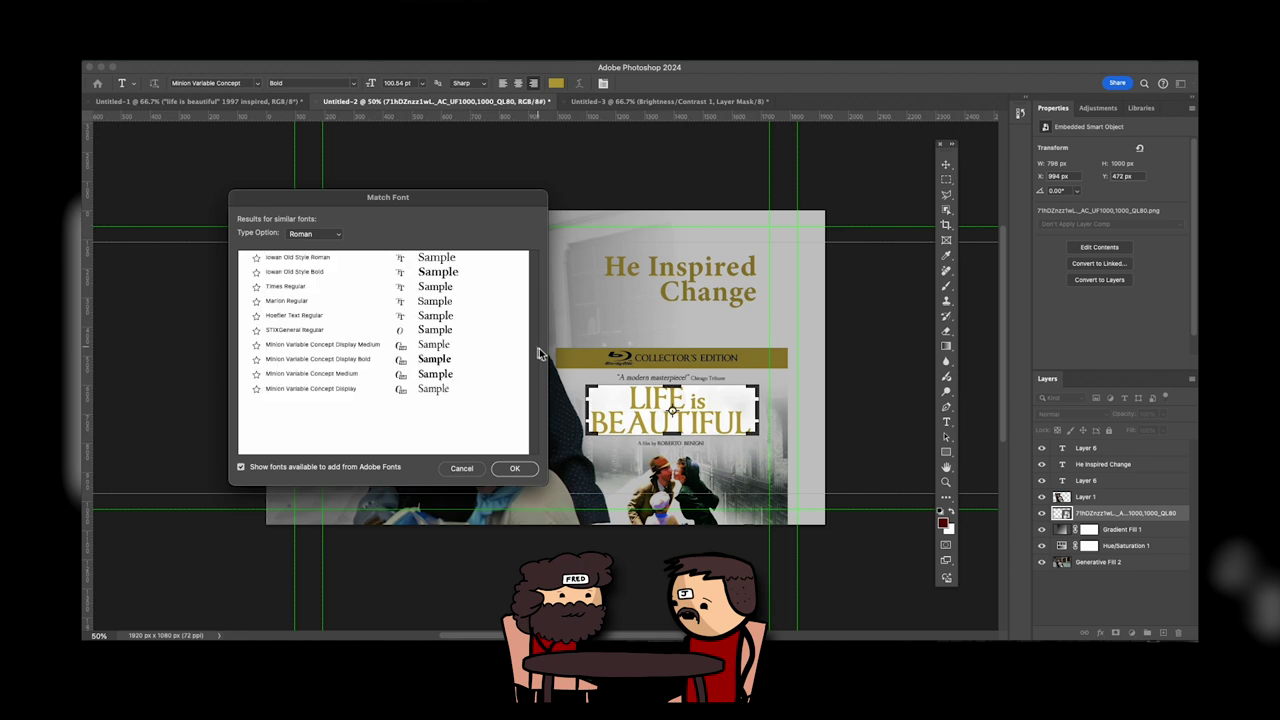
click(286, 275)
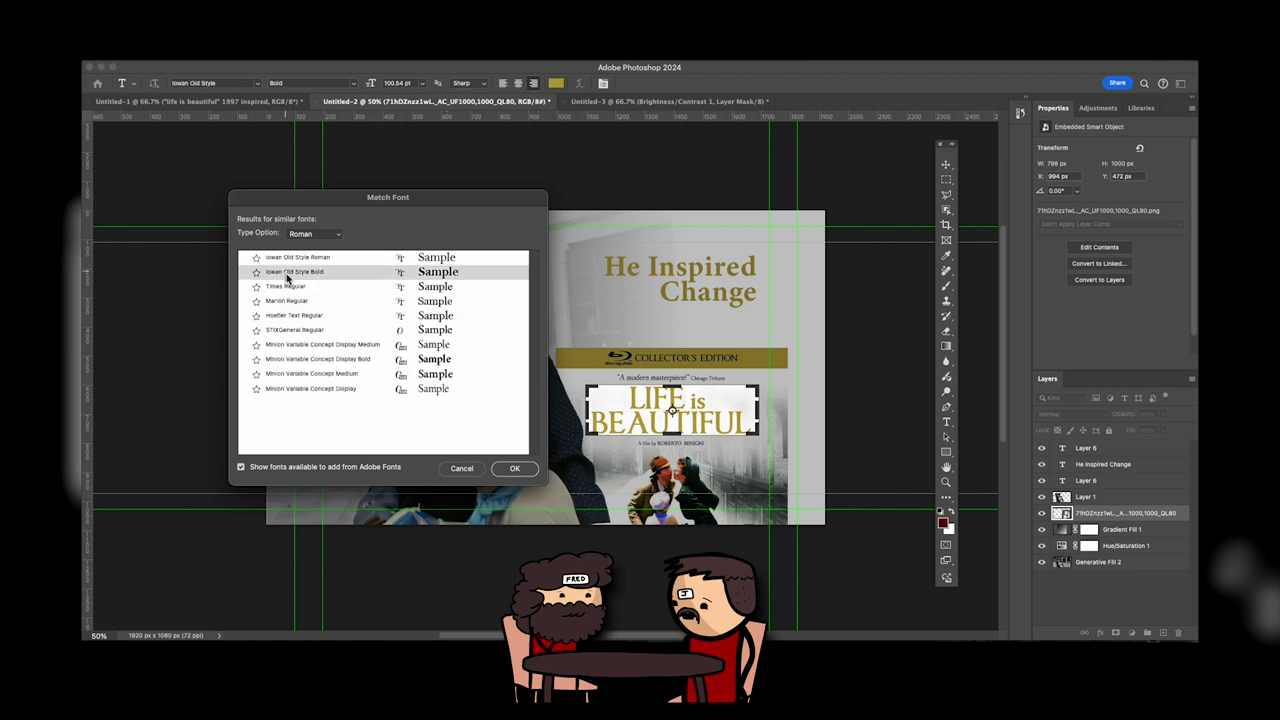
click(514, 468)
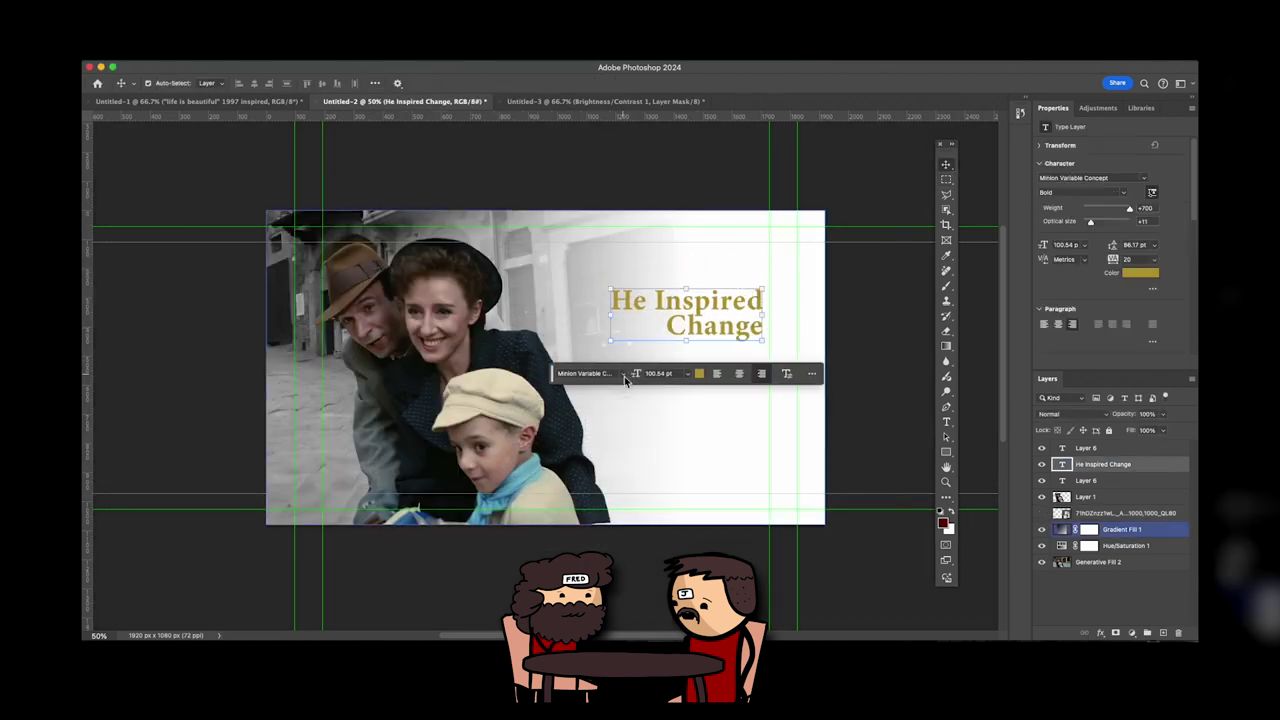
Set the "He Inspired Change" text to Iowan Old Style Bold, enlarged to about 168 pt and moved lower
click(622, 373)
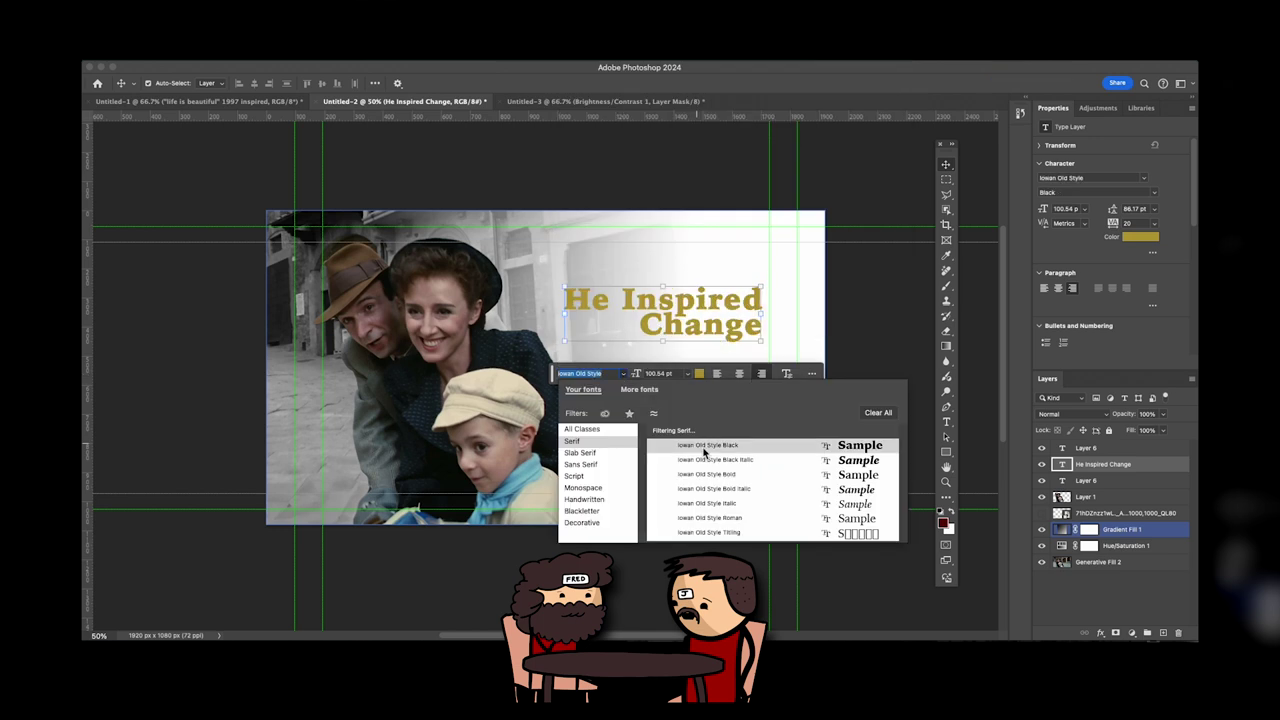
click(706, 476)
drag(673, 287, 686, 351)
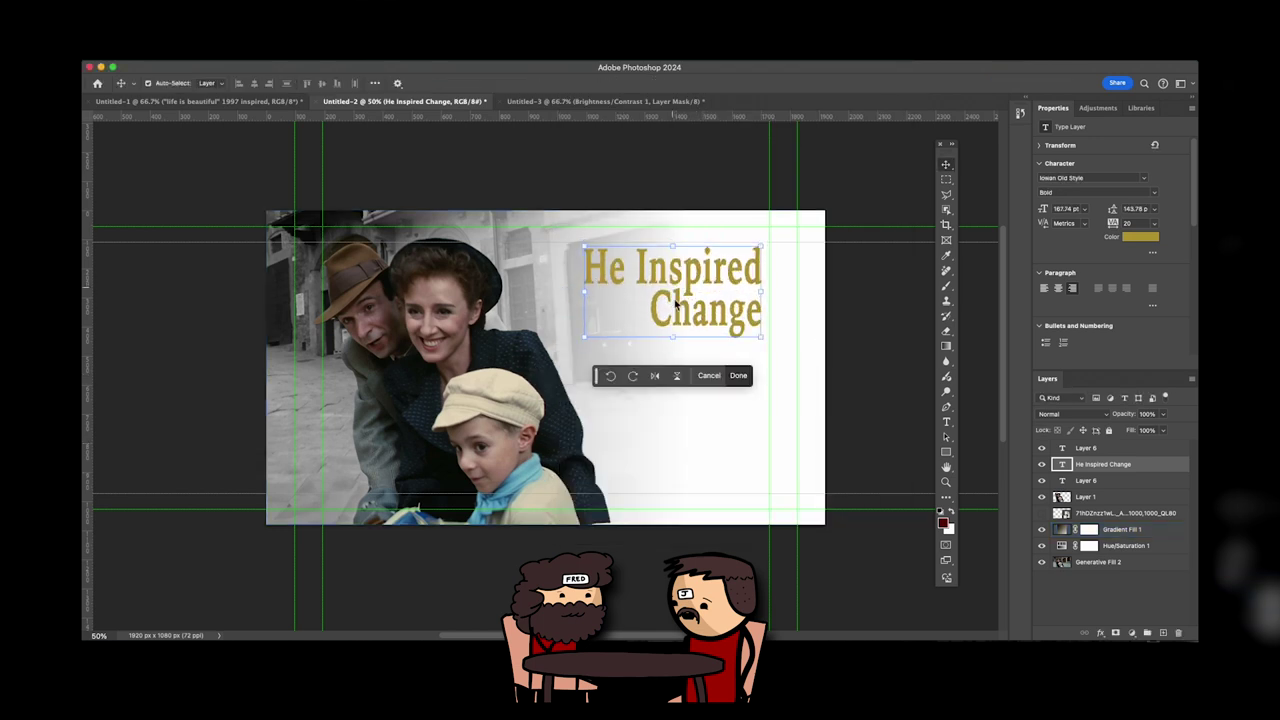
key(Return)
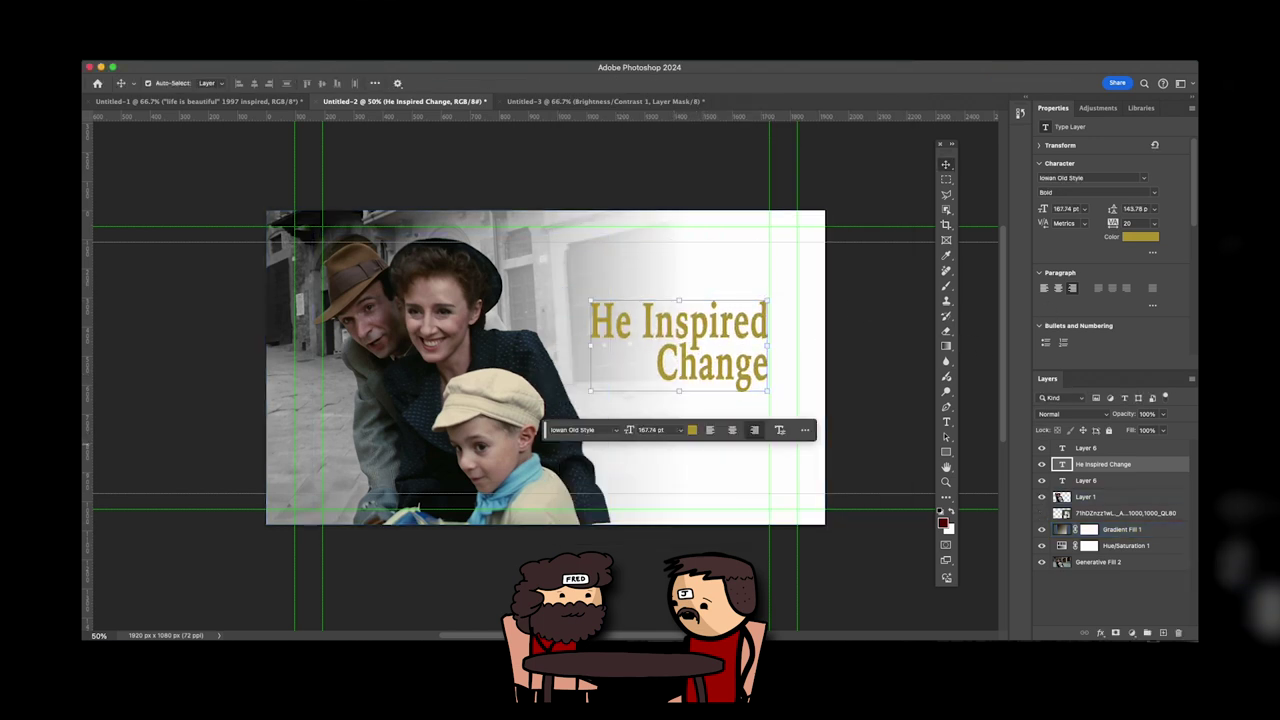
Replace the text with "LIFE" and scale it to about 113 pt against the title on the shown cover image
click(1041, 513)
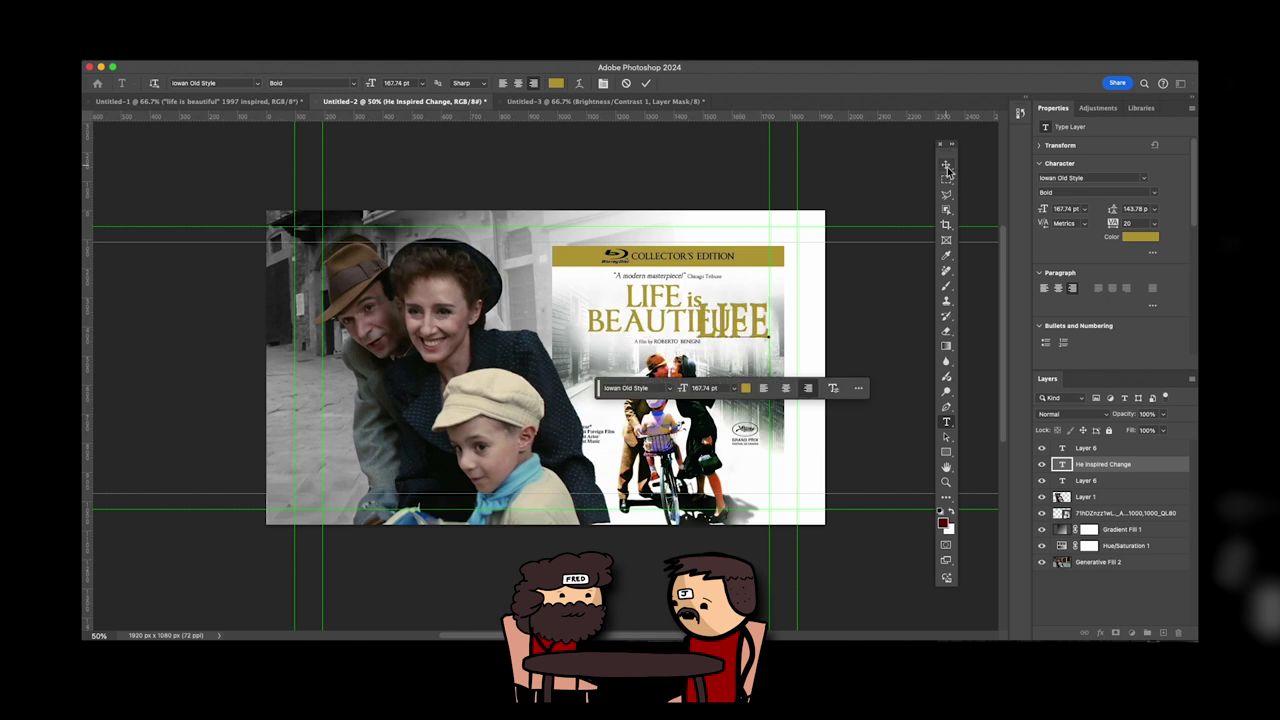
drag(669, 298, 669, 298)
key(super+t)
drag(698, 264, 664, 315)
drag(681, 306, 730, 352)
key(Return)
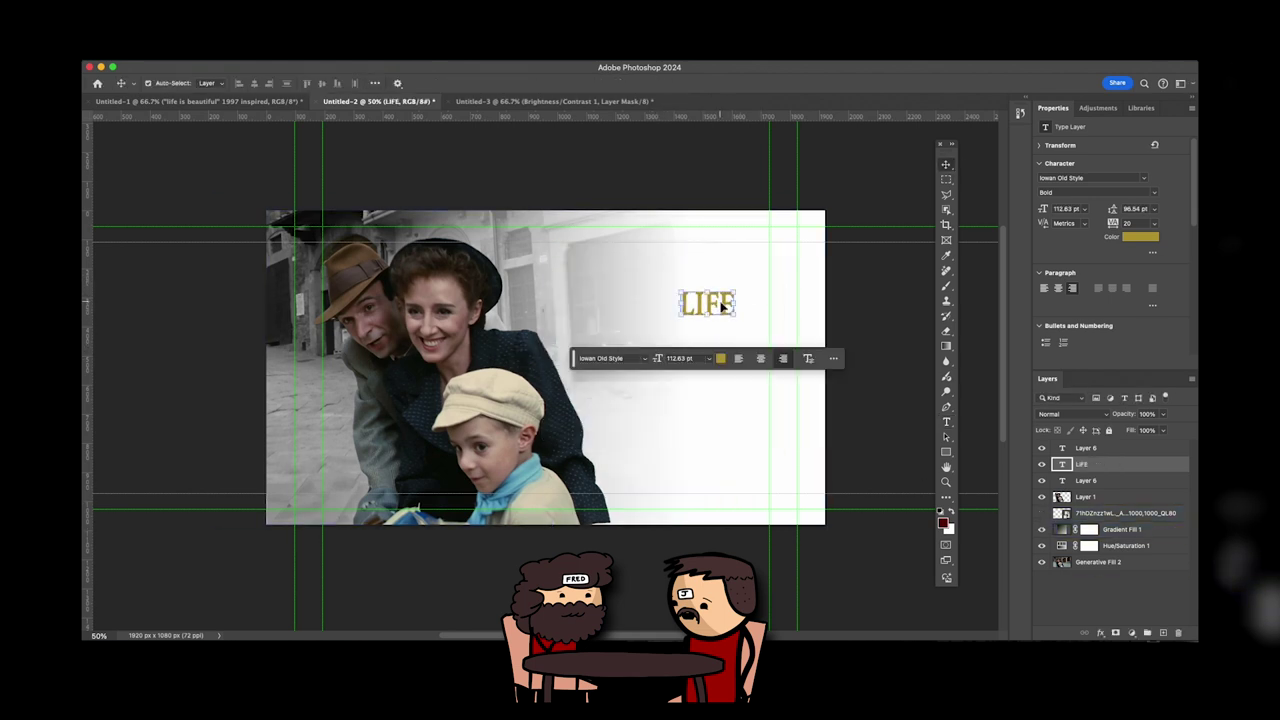
Duplicate the "LIFE" text twice below itself and change the three texts to "GUIDO", "INSPIRES" and "CHANGE"
drag(722, 307, 717, 440)
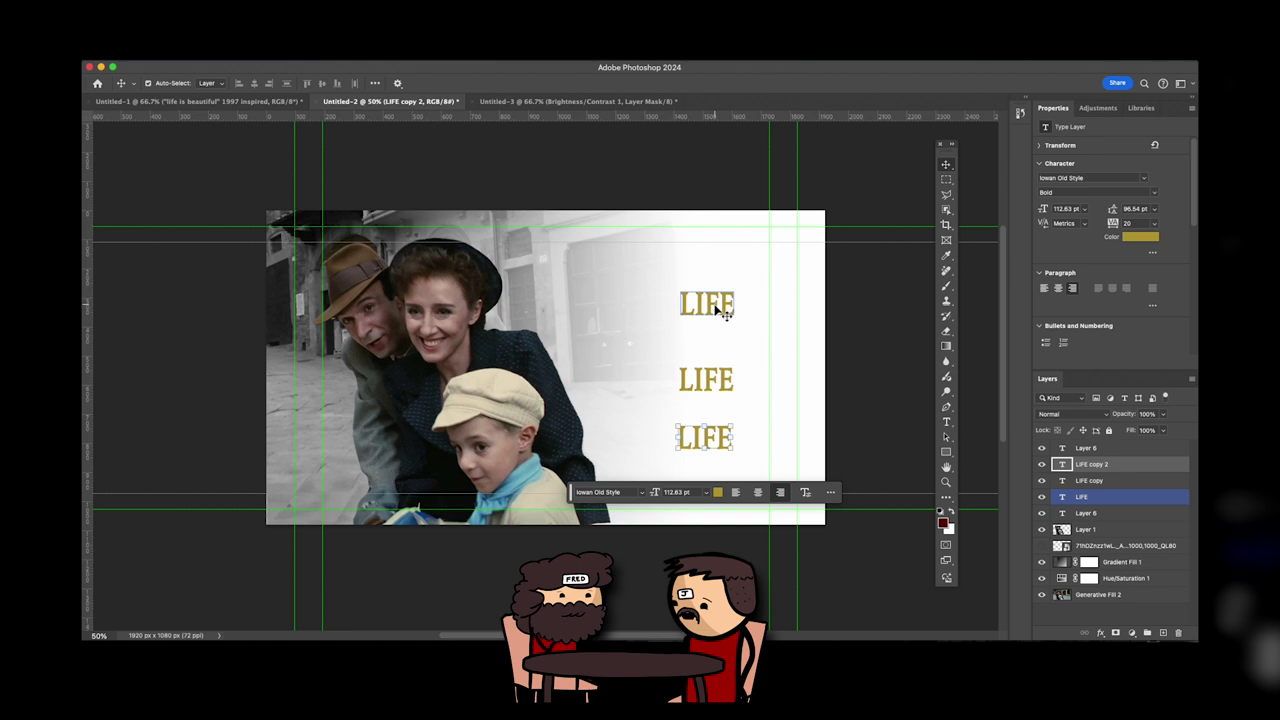
key(super+Tab)
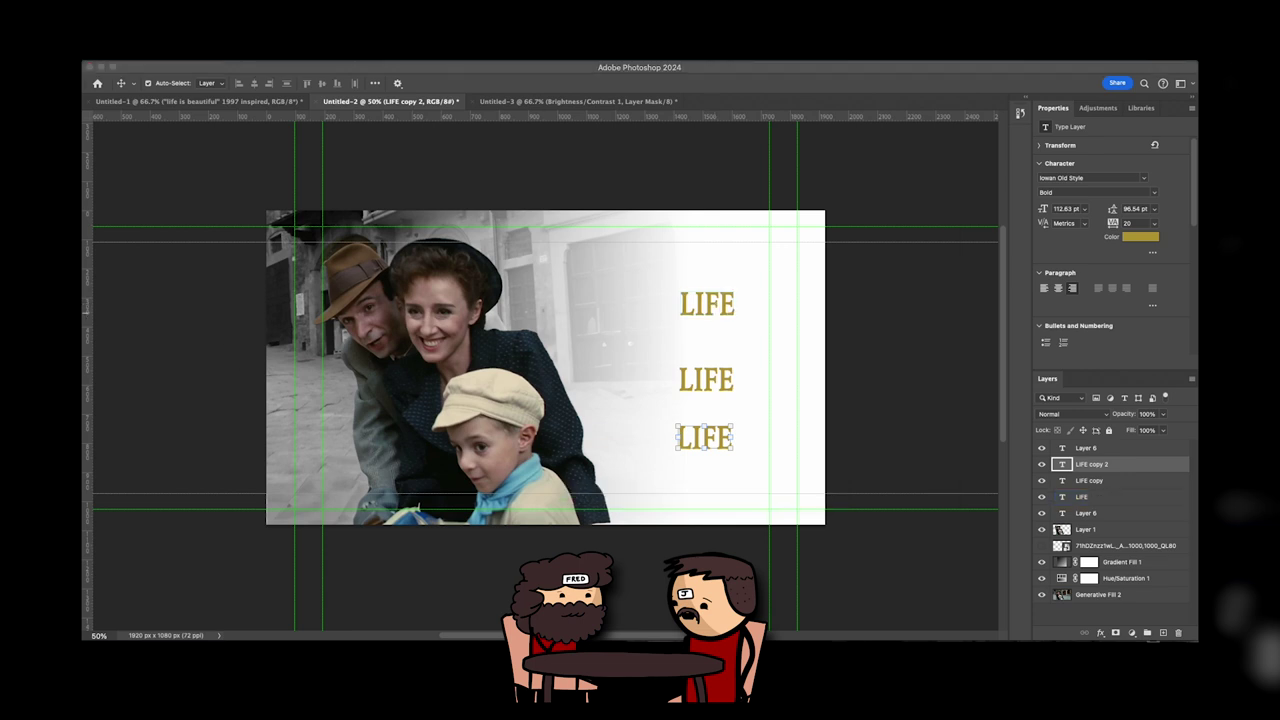
click(713, 311)
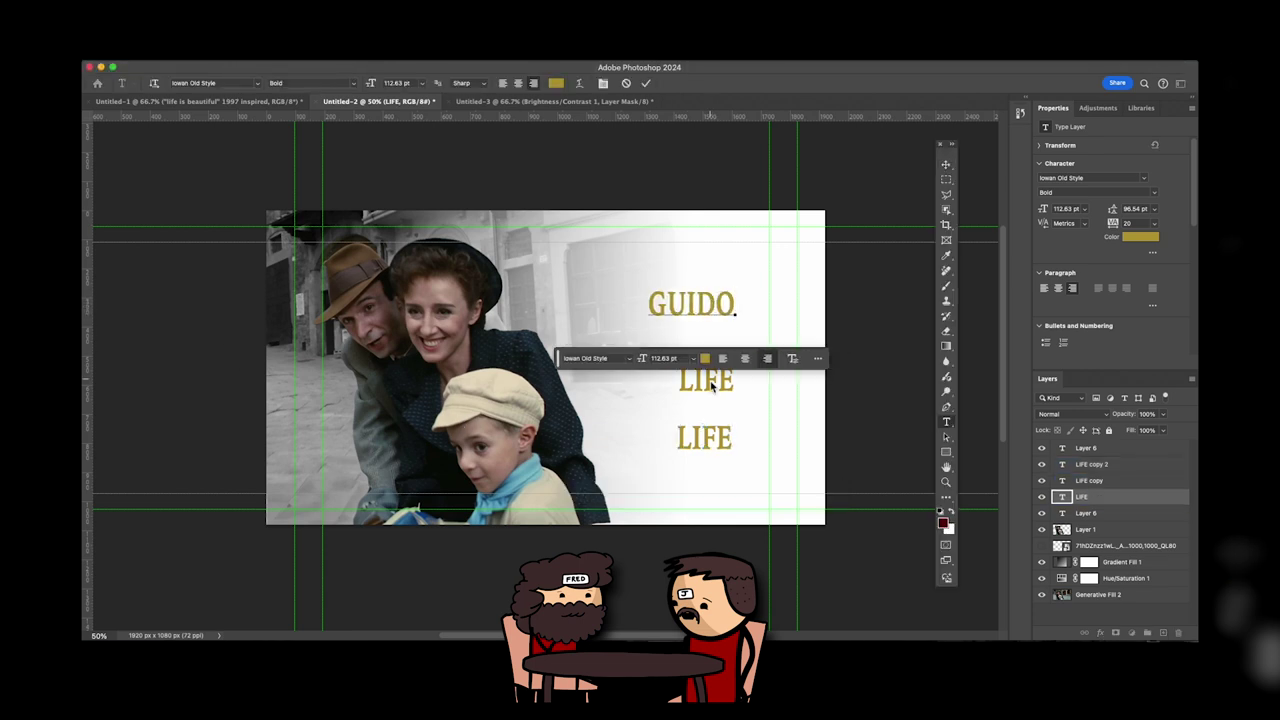
double_click(716, 384)
text(INSPIRES)
click(719, 444)
double_click(719, 444)
text(CHANGE)
Reduce the letters after the initial G of "GUIDO" to 85 pt for a small-caps look
double_click(704, 306)
scroll(1105, 320, down, 3)
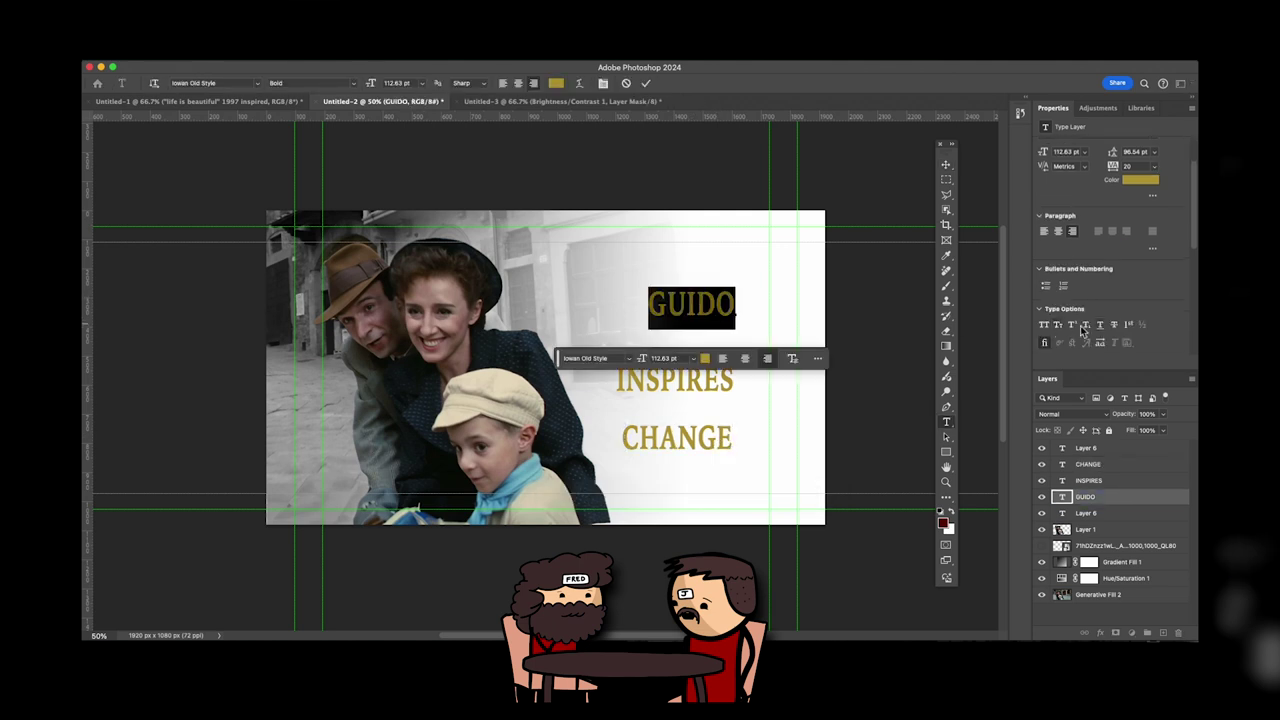
click(946, 164)
click(866, 418)
drag(628, 365, 738, 384)
click(655, 390)
double_click(653, 387)
double_click(702, 306)
click(776, 435)
double_click(795, 478)
text(8585)
key(Return)
Reduce the letters after the initial I of "INSPIRES" to 85 pt
click(778, 436)
click(689, 306)
double_click(689, 306)
click(681, 395)
drag(626, 384, 736, 384)
double_click(647, 436)
text(85)
key(Return)
Reduce the letters after the initial C of "CHANGE" to 85 pt
click(726, 517)
double_click(680, 441)
drag(640, 441, 736, 441)
double_click(648, 493)
text(85)
click(846, 423)
Enlarge "GUIDO" and move a vertical guide to the word's left edge
drag(646, 321, 593, 322)
drag(654, 337, 710, 318)
click(692, 395)
drag(798, 275, 649, 278)
drag(700, 302, 700, 300)
click(752, 422)
Place "INSPIRES" directly beneath "GUIDO" and scale it to about 129% so it spans the two guides
drag(688, 381, 711, 355)
key(super+t)
drag(760, 358, 769, 358)
drag(667, 359, 649, 361)
key(super+equal)
key(super+equal)
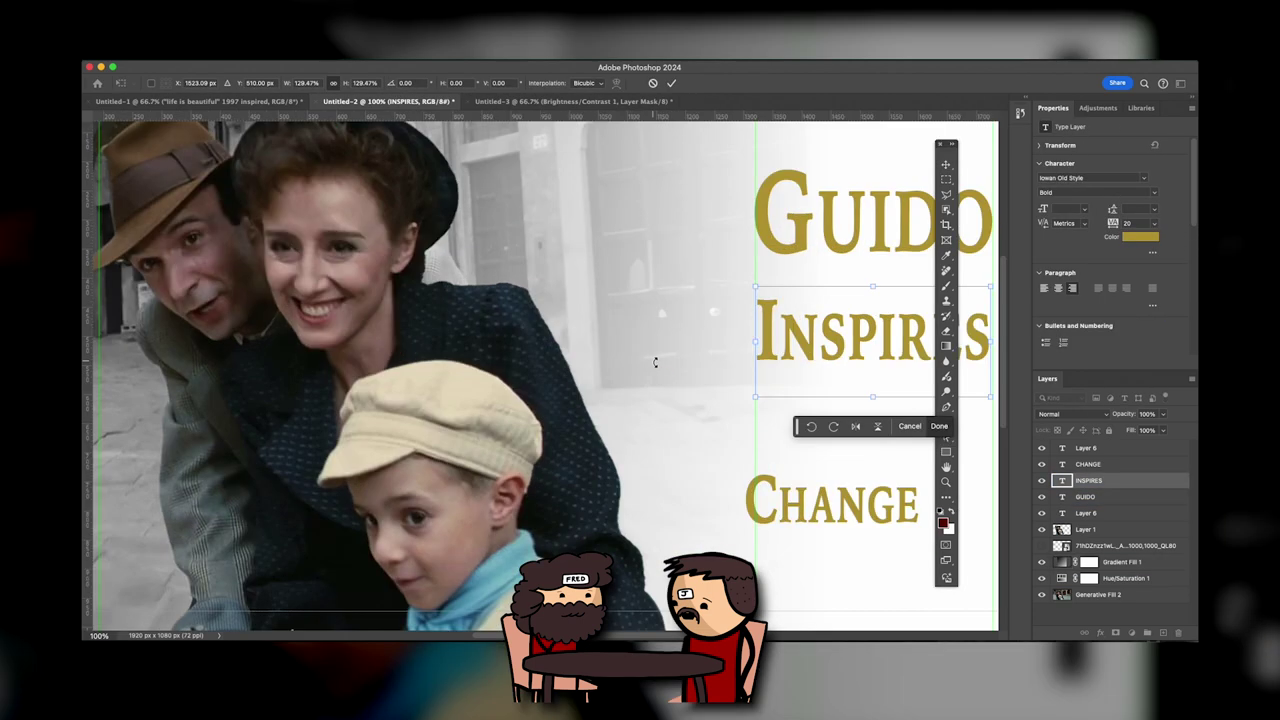
scroll(654, 370, right, 5)
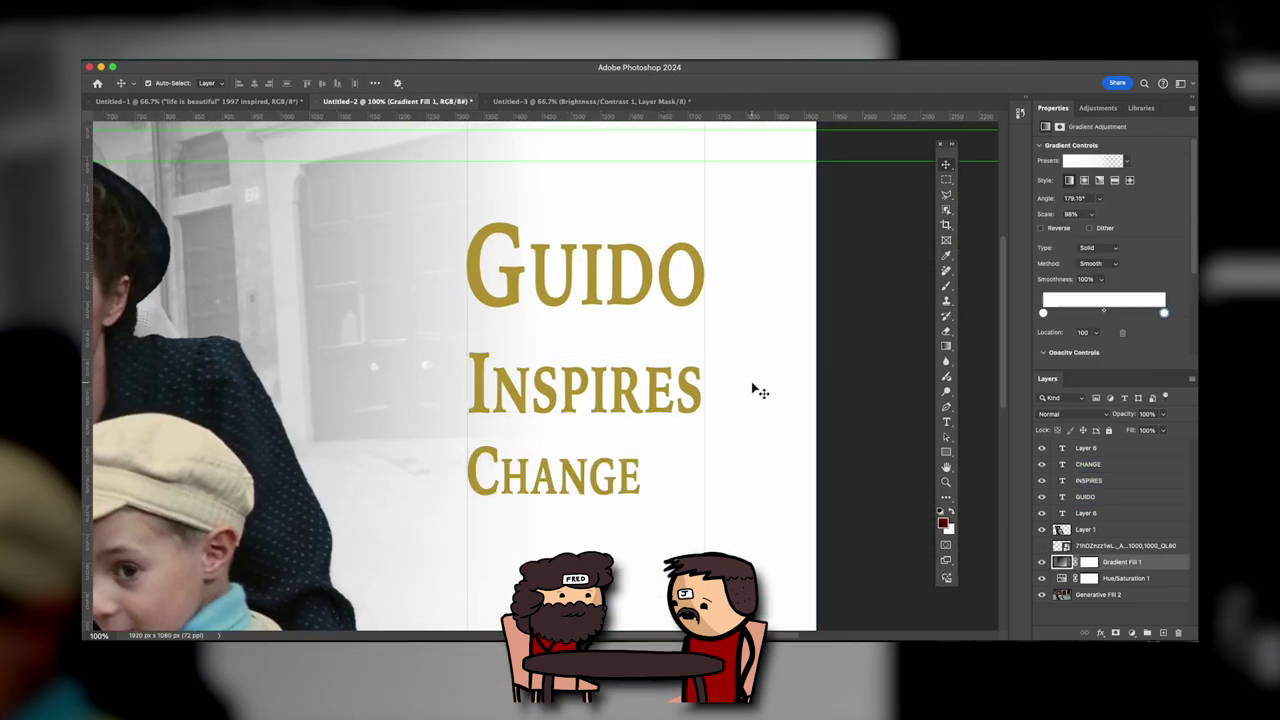
key(super+t)
drag(568, 403, 568, 375)
Move "CHANGE" beneath "INSPIRES" and scale it to about 138% so it spans the same guides
click(571, 480)
drag(571, 480, 613, 446)
key(super+t)
drag(508, 446, 466, 446)
drag(683, 447, 707, 447)
drag(596, 435, 598, 442)
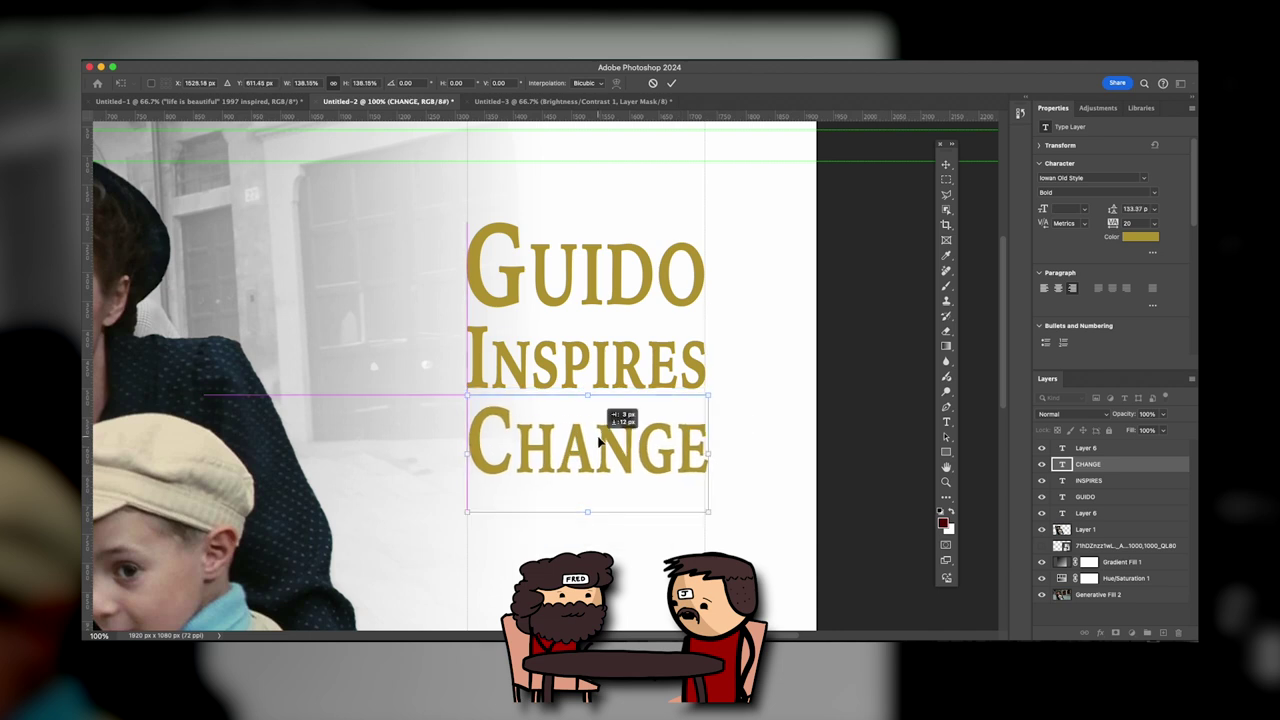
key(Return)
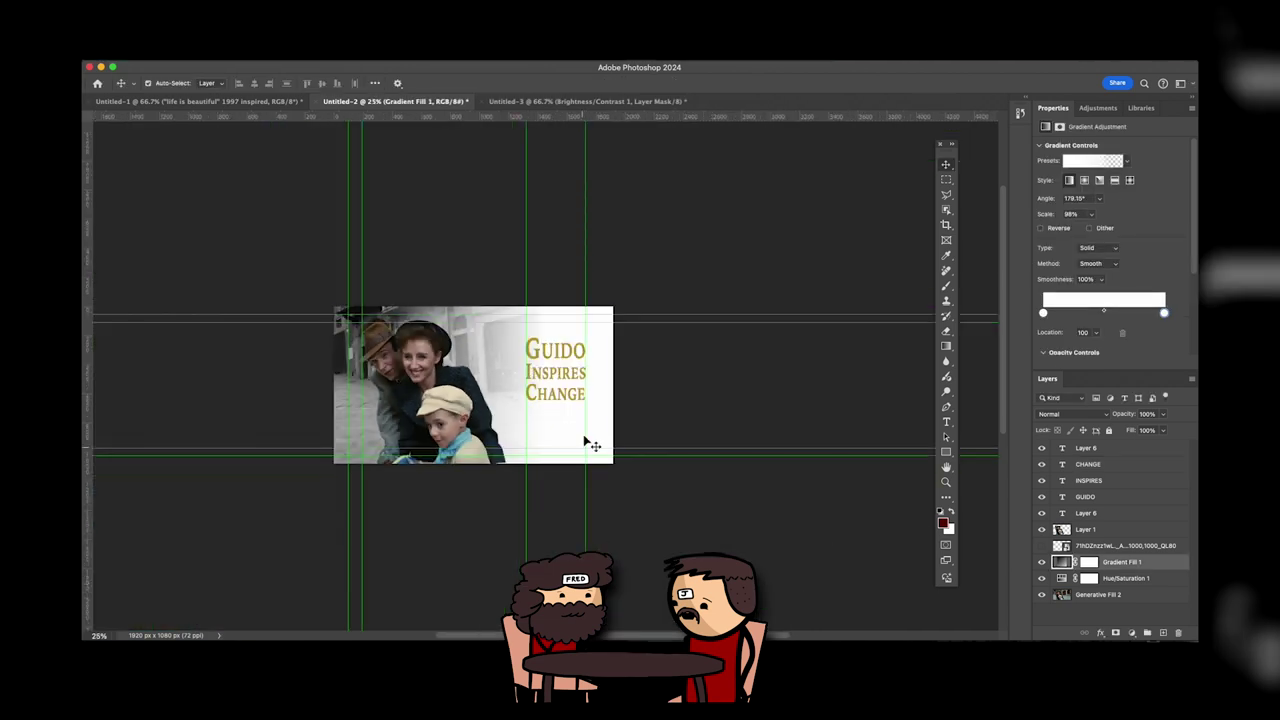
Add a drop shadow to the "GUIDO" text
click(722, 538)
click(1042, 546)
click(1042, 546)
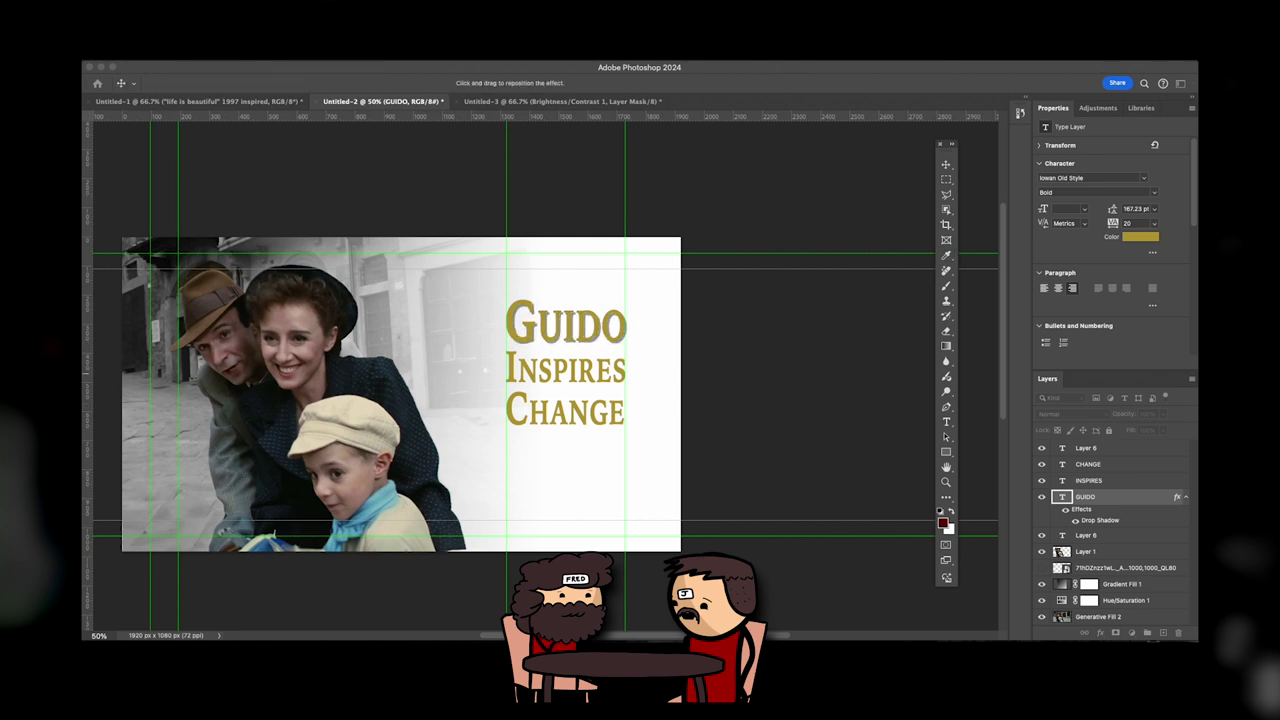
key(Return)
Apply the same drop shadow effect to the "INSPIRES" and "CHANGE" texts
click(571, 369)
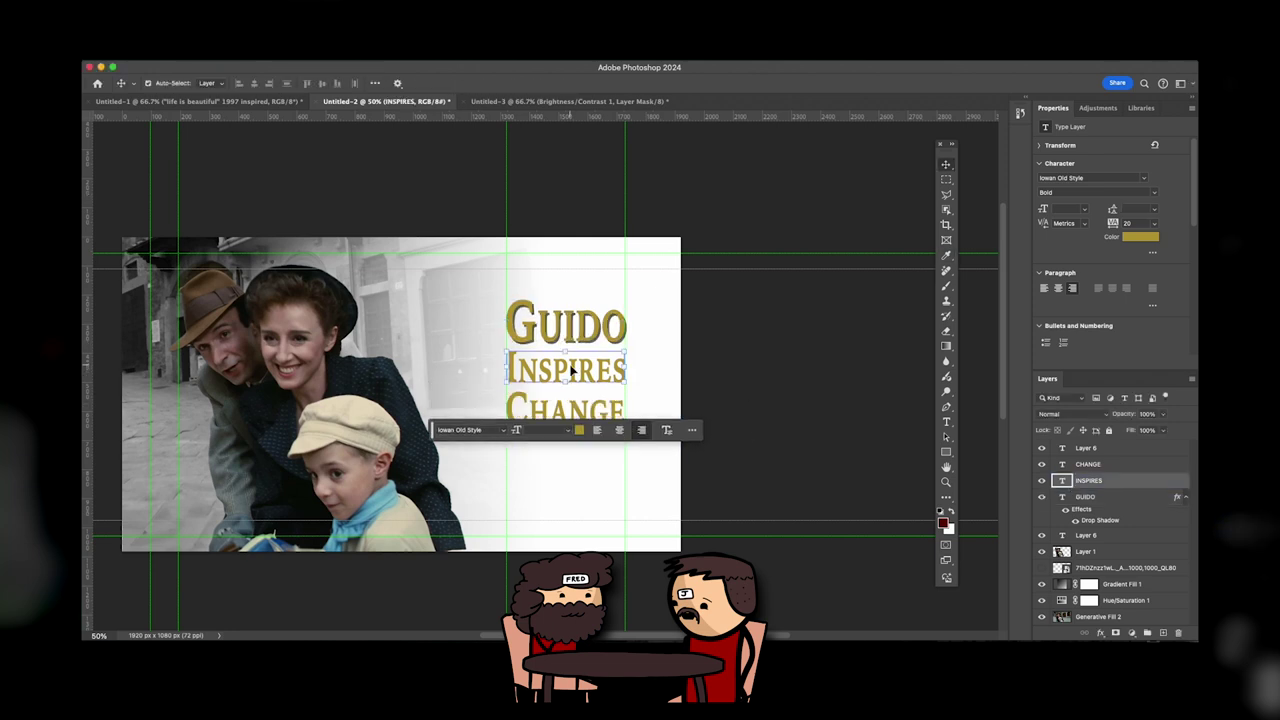
click(1100, 632)
key(Return)
click(1112, 467)
click(1100, 632)
key(Return)
click(785, 438)
Move "INSPIRES" about 10 px up, closer to "GUIDO", keeping it horizontally aligned
key(super+minus)
key(super+minus)
key(super+minus)
key(super+equal)
key(super+equal)
click(562, 343)
click(568, 371)
drag(566, 374, 576, 379)
key(super+equal)
key(super+equal)
key(super+equal)
key(super+equal)
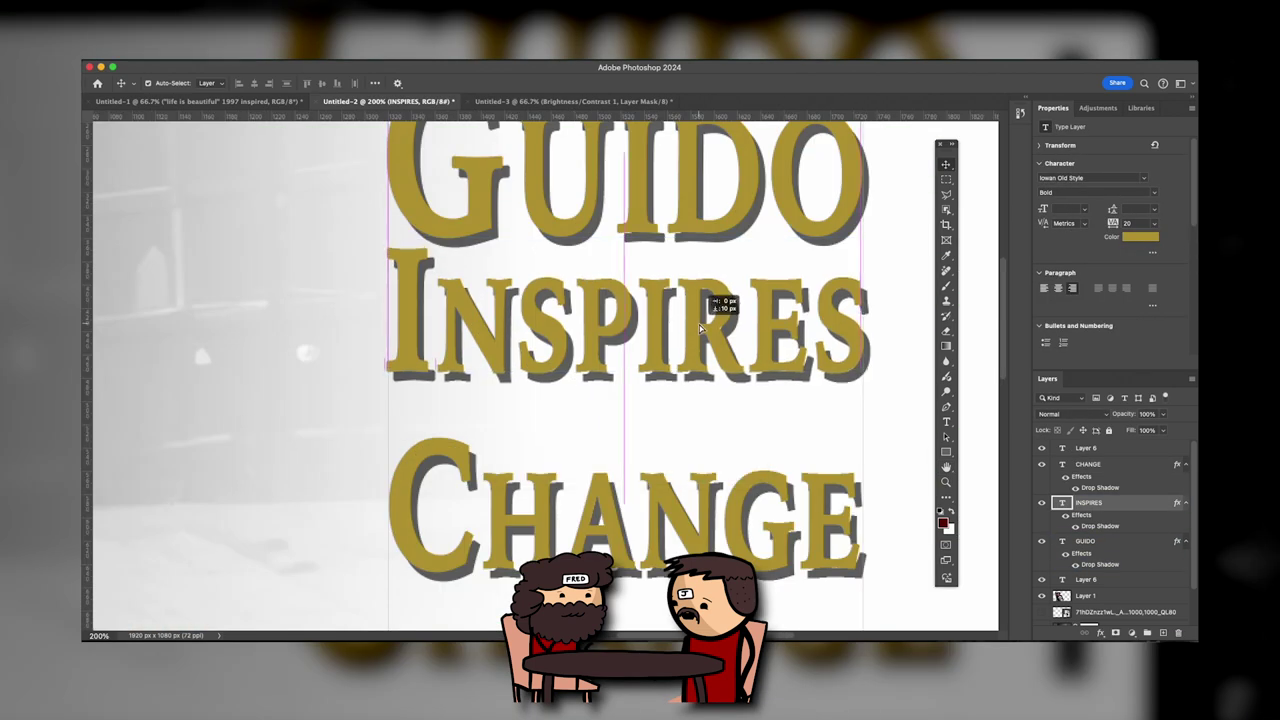
Move "CHANGE" up close to "INSPIRES" and scale it slightly to match the title's width
drag(712, 538, 712, 479)
key(super+t)
drag(387, 475, 383, 477)
drag(518, 478, 518, 490)
key(Return)
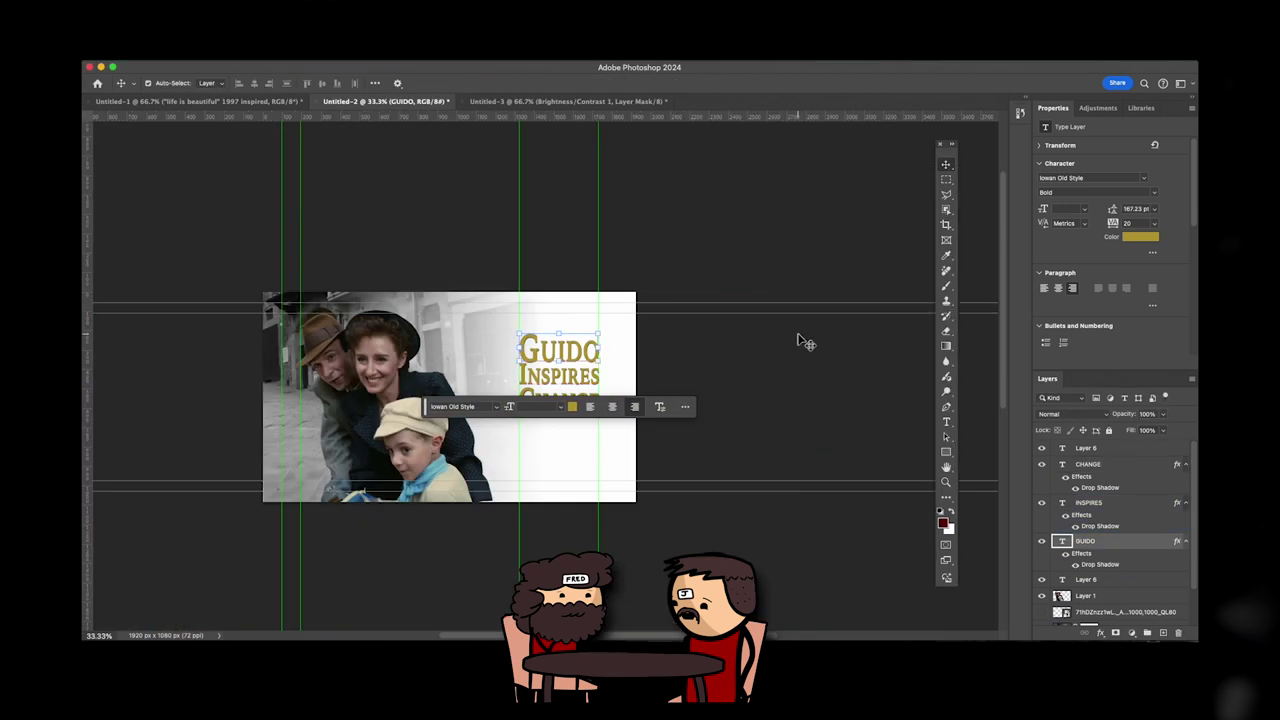
Nudge "INSPIRES" and "CHANGE" down slightly to even out the title's line spacing
click(585, 403)
click(576, 380)
key(Down)
key(Down)
key(Down)
key(Down)
click(700, 400)
click(580, 402)
key(Down)
key(Down)
key(Down)
key(Down)
click(810, 364)
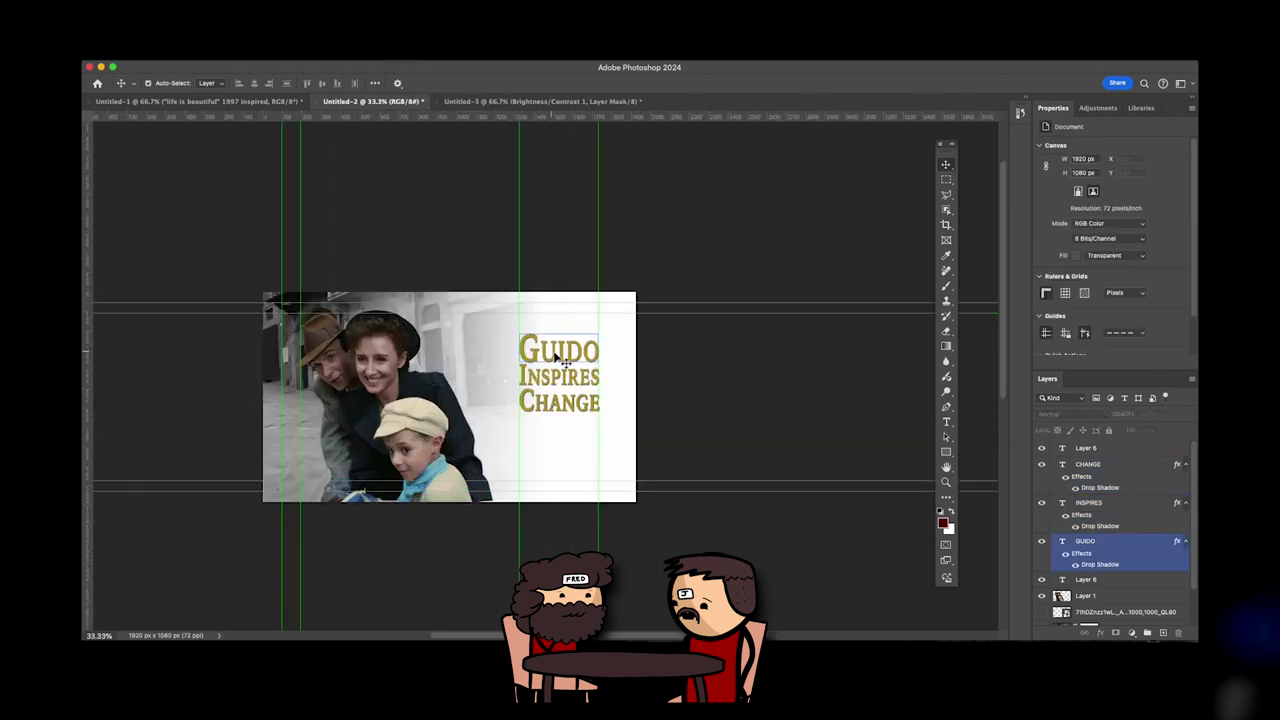
Group the three title layers with a duplicate of the group, and enlarge the three texts together toward the people
right_click(1100, 468)
click(1100, 468)
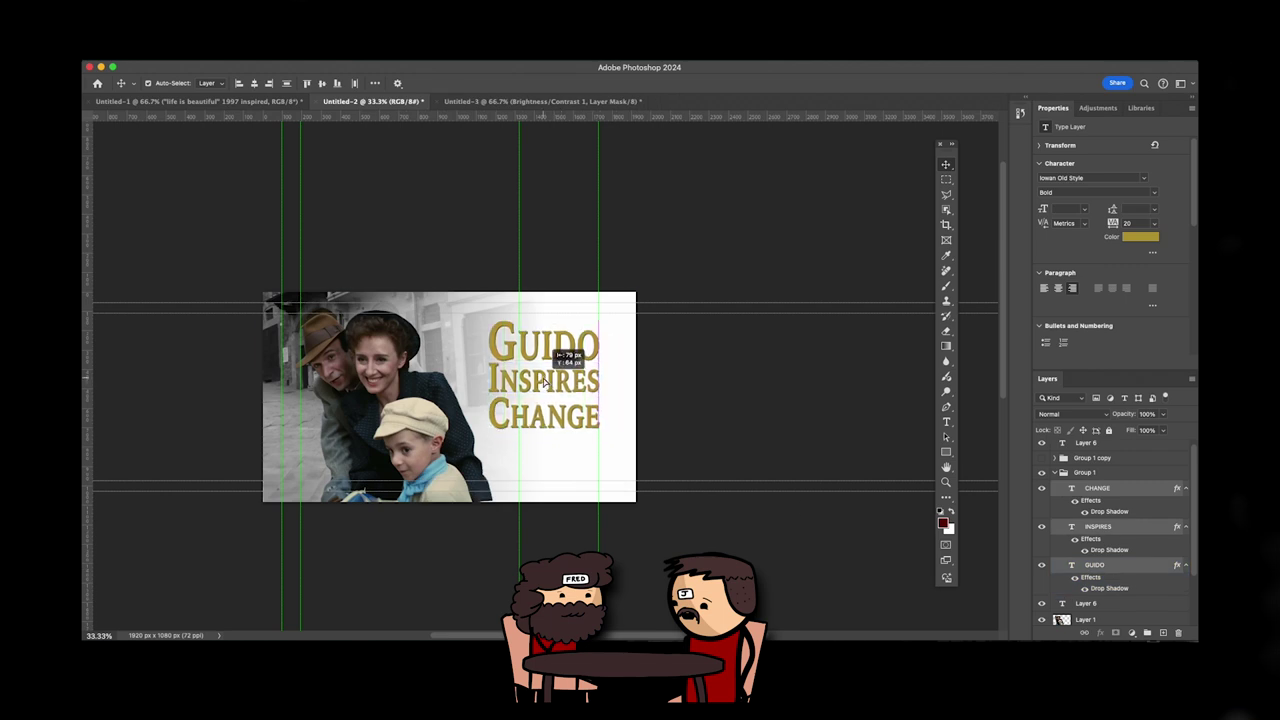
key(super+minus)
key(super+minus)
key(super+minus)
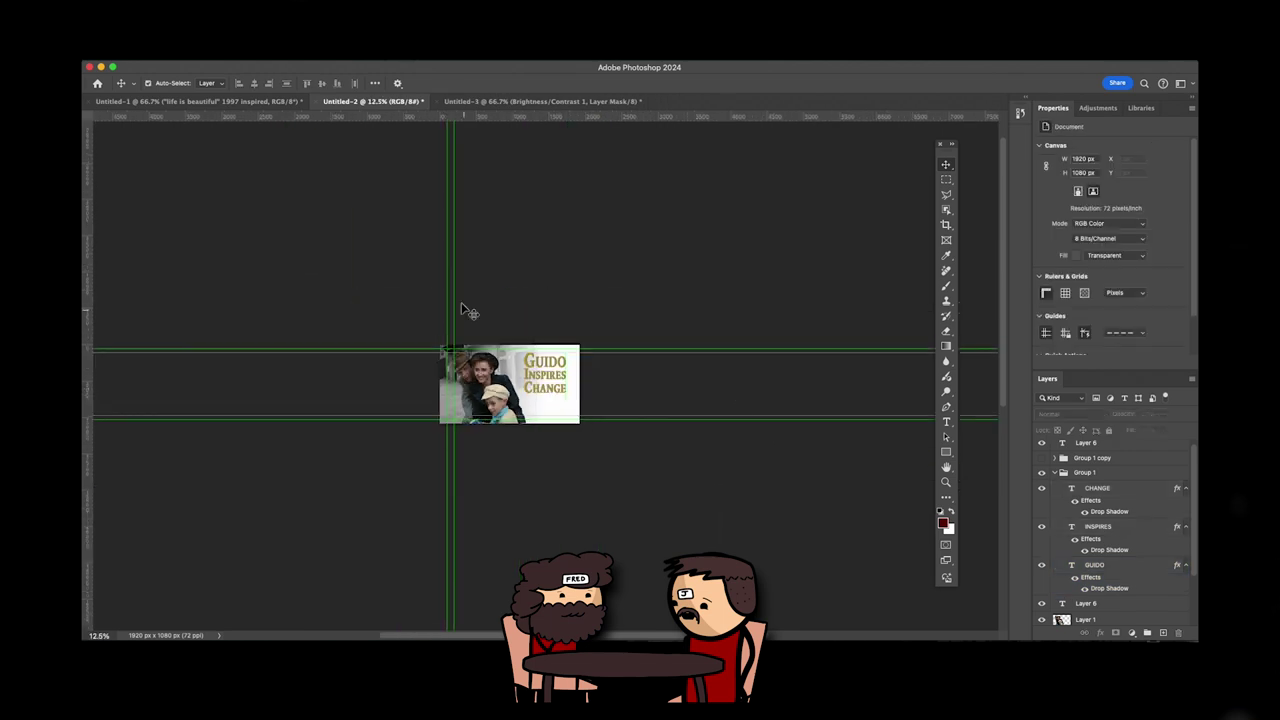
Remove the remaining guides from the canvas and check the thumbnail at reduced size
drag(300, 349, 350, 66)
drag(423, 373, 437, 66)
drag(640, 441, 654, 640)
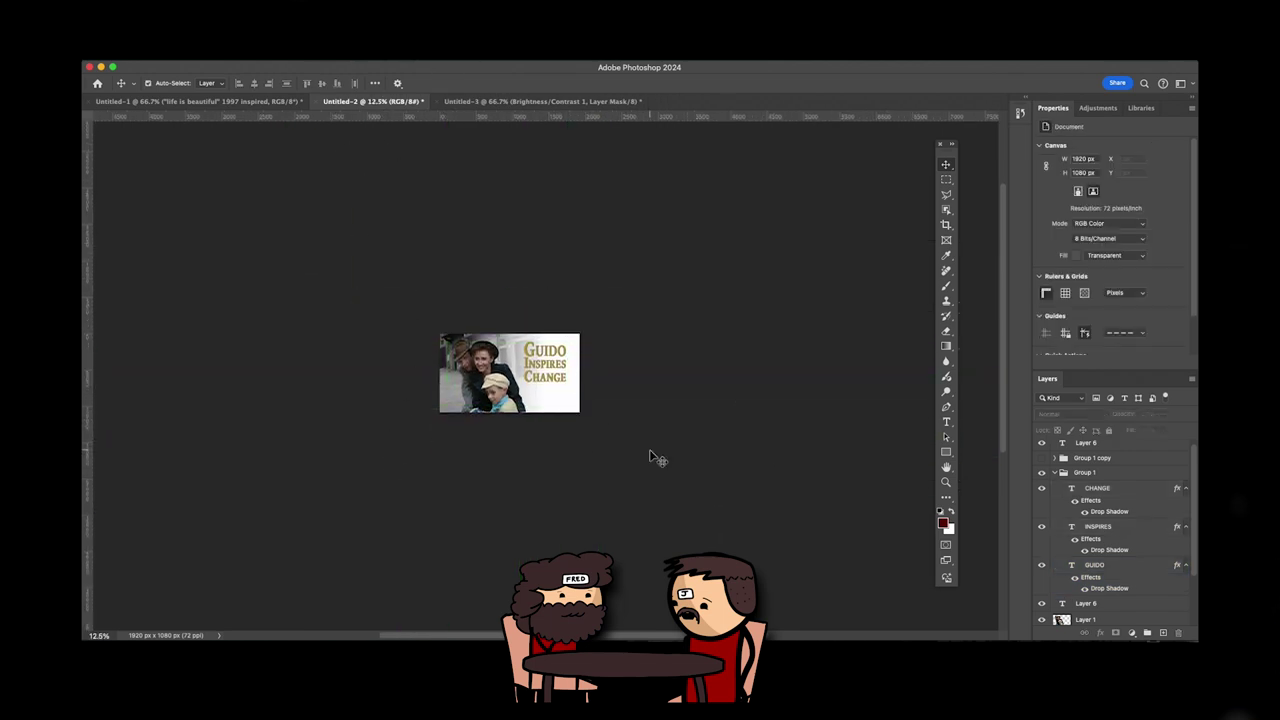
key(super+plus)
key(super+plus)
key(super+plus)
key(super+minus)
key(super+minus)
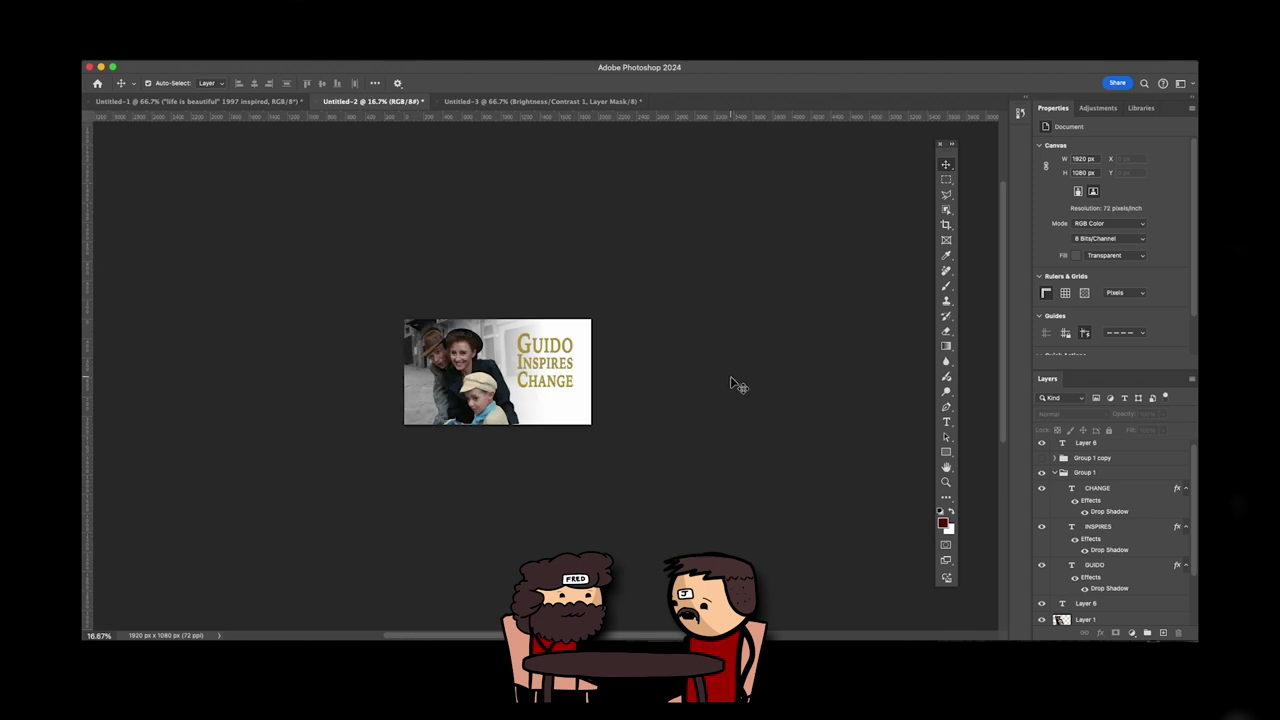
key(super+plus)
key(super+plus)
Adjust the position and width of "CHANGE" and "INSPIRES" against the edges of "GUIDO"
click(567, 358)
click(495, 384)
key(super+t)
drag(490, 384, 486, 382)
click(755, 475)
click(494, 349)
key(super+t)
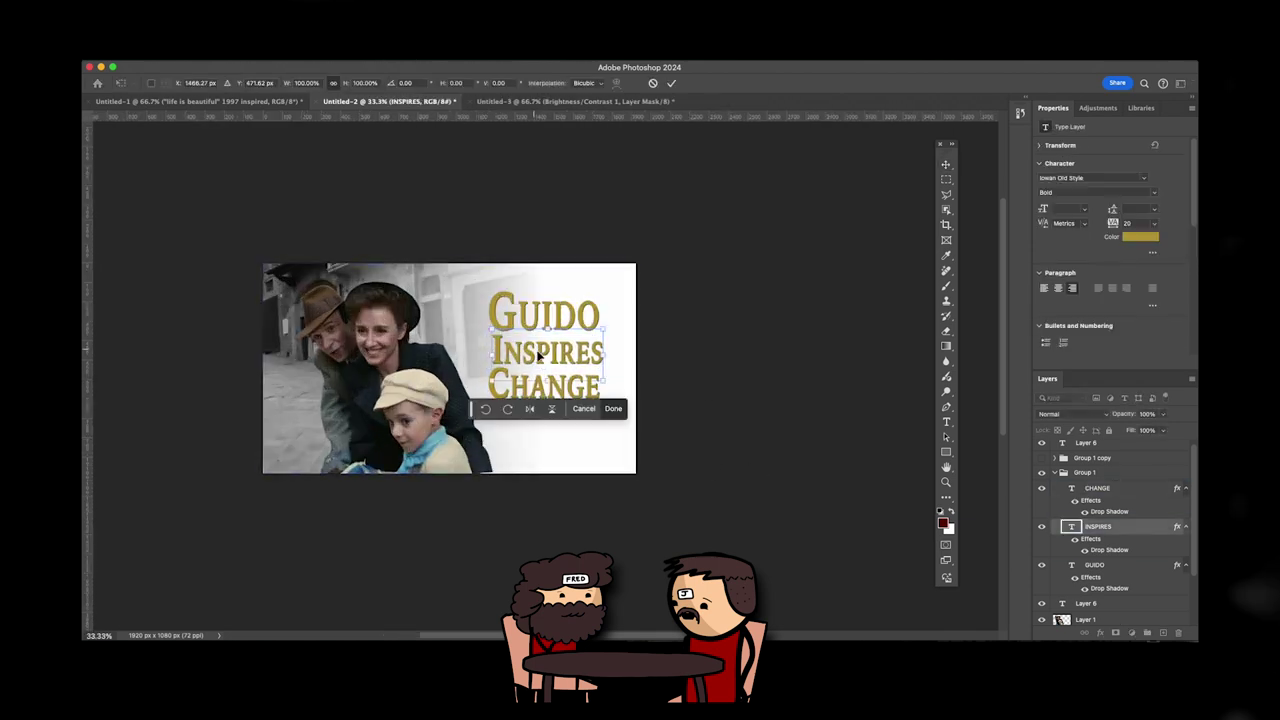
key(Return)
Place two vertical guides flush with the left and right edges of the title text
drag(86, 262, 489, 300)
drag(86, 300, 601, 306)
key(super+plus)
key(super+plus)
key(super+plus)
key(super+plus)
drag(177, 382, 277, 549)
drag(309, 268, 303, 270)
scroll(480, 440, down, 2)
super+click(571, 528)
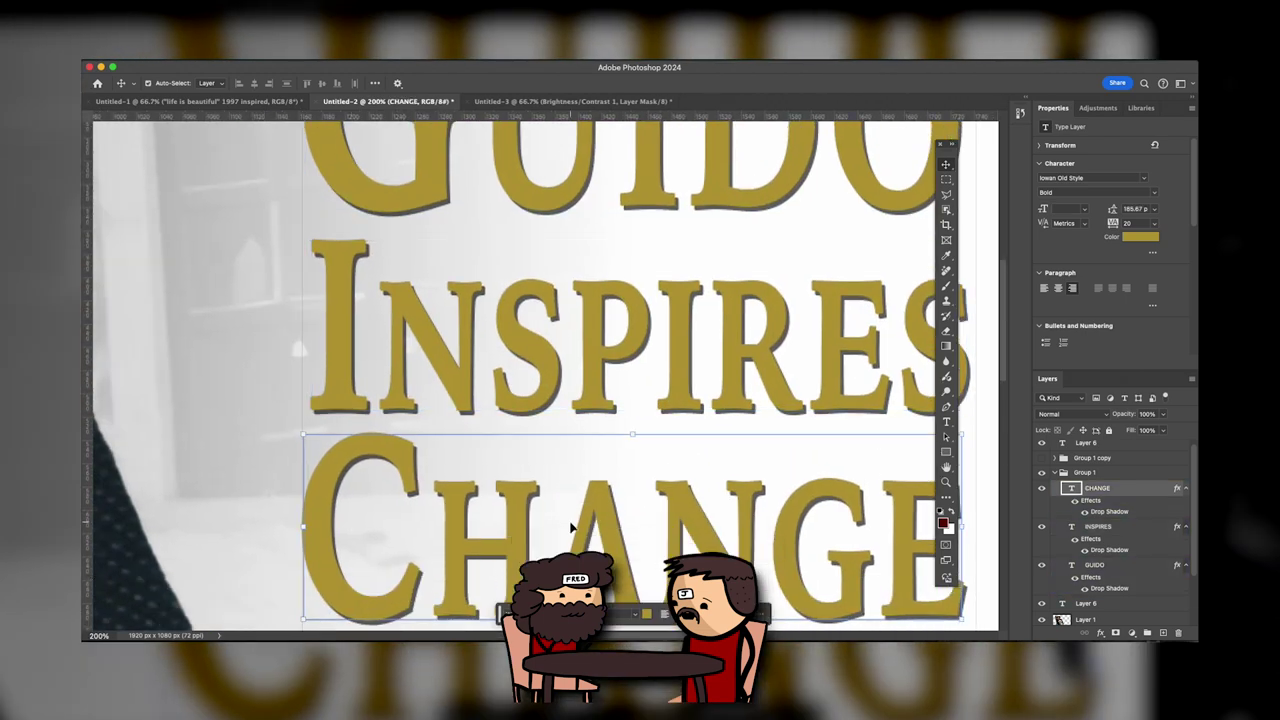
click(600, 418)
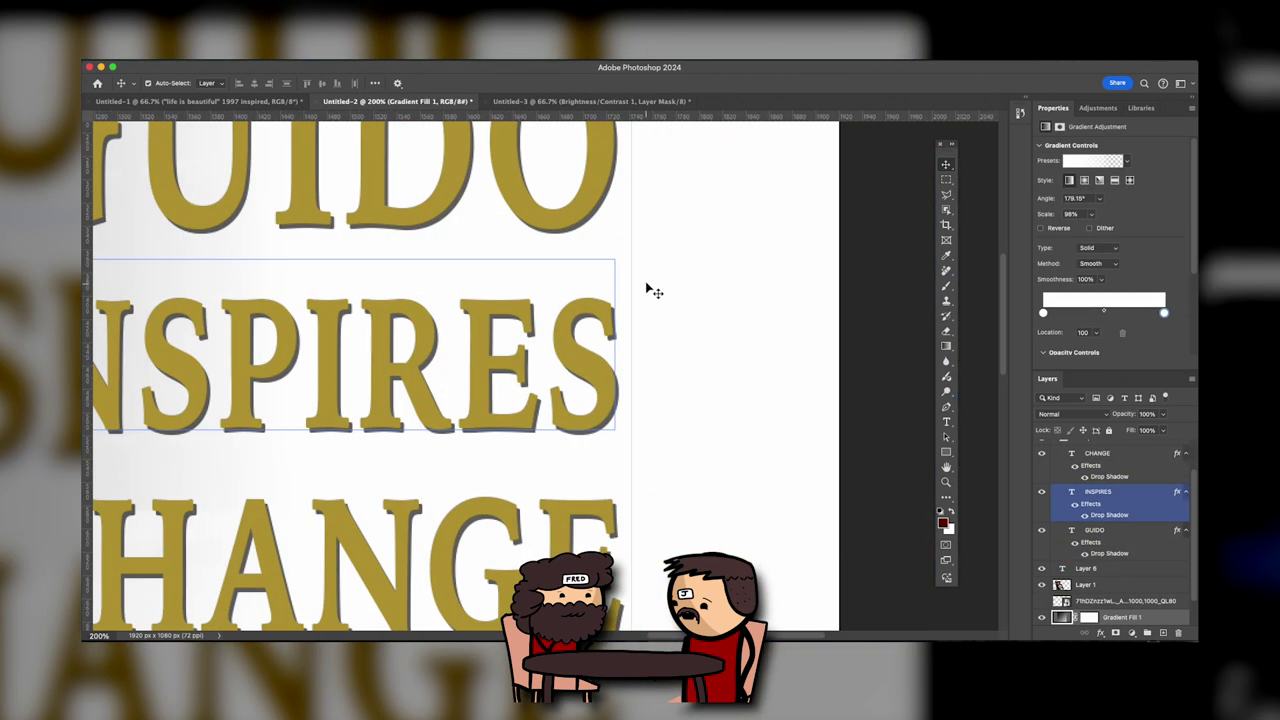
drag(631, 255, 623, 233)
Transform "INSPIRES" so both of its ends meet the two vertical guides
click(613, 354)
key(super+t)
drag(624, 380, 214, 367)
key(super+plus)
key(super+plus)
drag(469, 367, 467, 367)
key(super+minus)
key(super+minus)
drag(550, 377, 581, 521)
key(Return)
Stretch "GUIDO" slightly so it reaches the guide at the end of the title
click(519, 252)
key(super+t)
drag(535, 301, 539, 301)
key(super+minus)
key(Return)
key(super+minus)
key(super+minus)
key(super+minus)
key(super+minus)
Lengthen the white Gradient Fill 1 gradient by moving both of its end points well outside the canvas
click(738, 430)
key(super+minus)
key(super+minus)
key(super+plus)
key(super+plus)
click(566, 464)
click(946, 346)
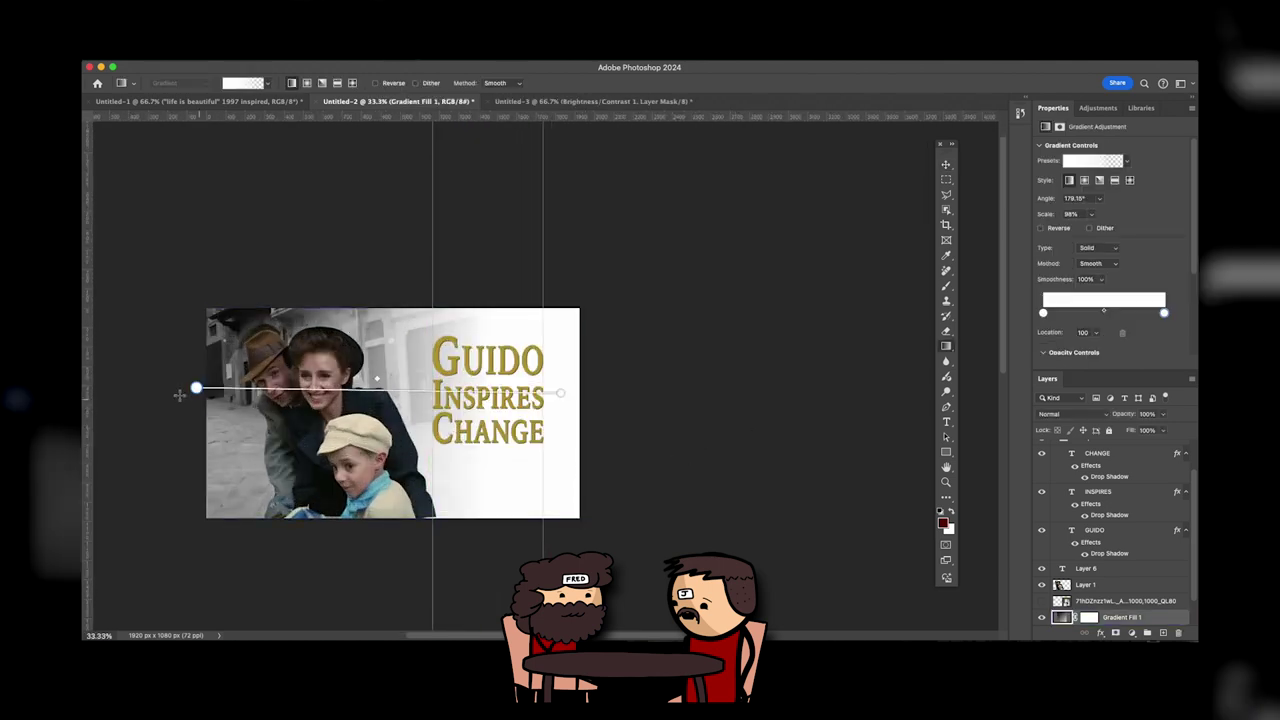
drag(195, 387, 115, 391)
drag(757, 393, 902, 392)
key(super+minus)
drag(729, 389, 837, 388)
Quick-select the dark fringe behind the man's hat, starting from the Generative Fill 2 layer
scroll(1127, 612, down, 2)
click(1103, 620)
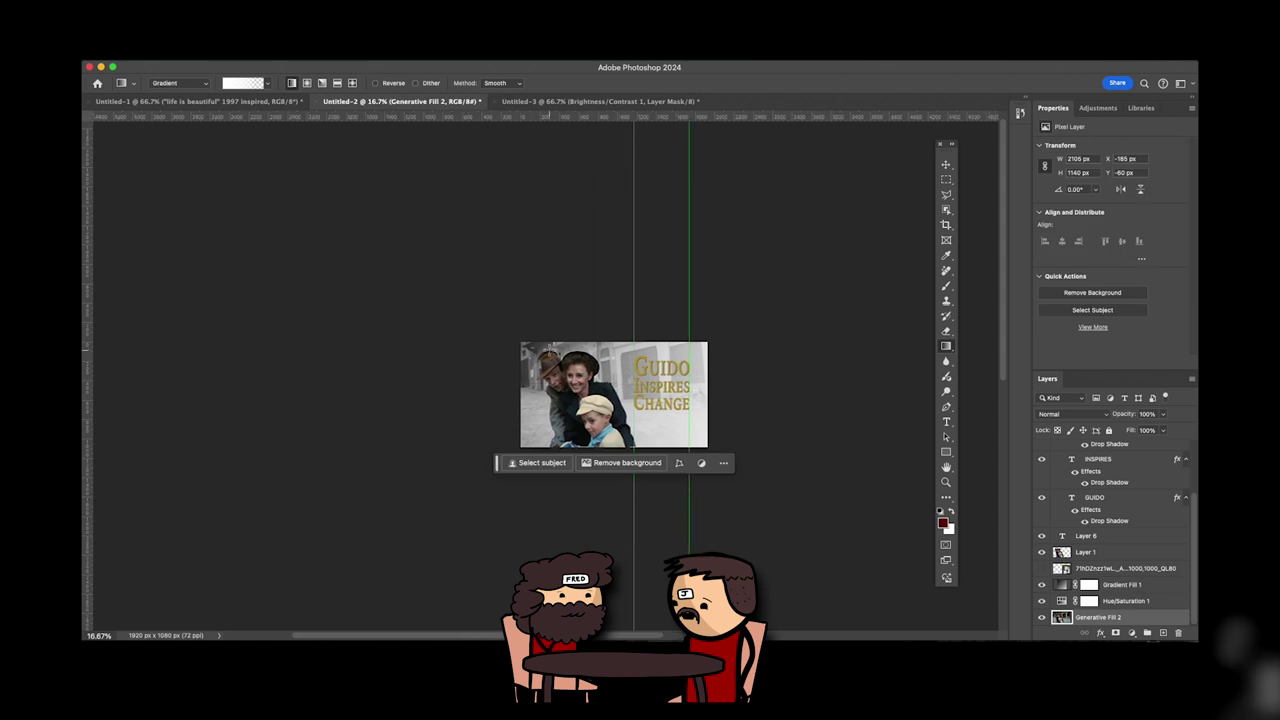
scroll(494, 436, up, 6)
click(946, 210)
drag(457, 277, 485, 281)
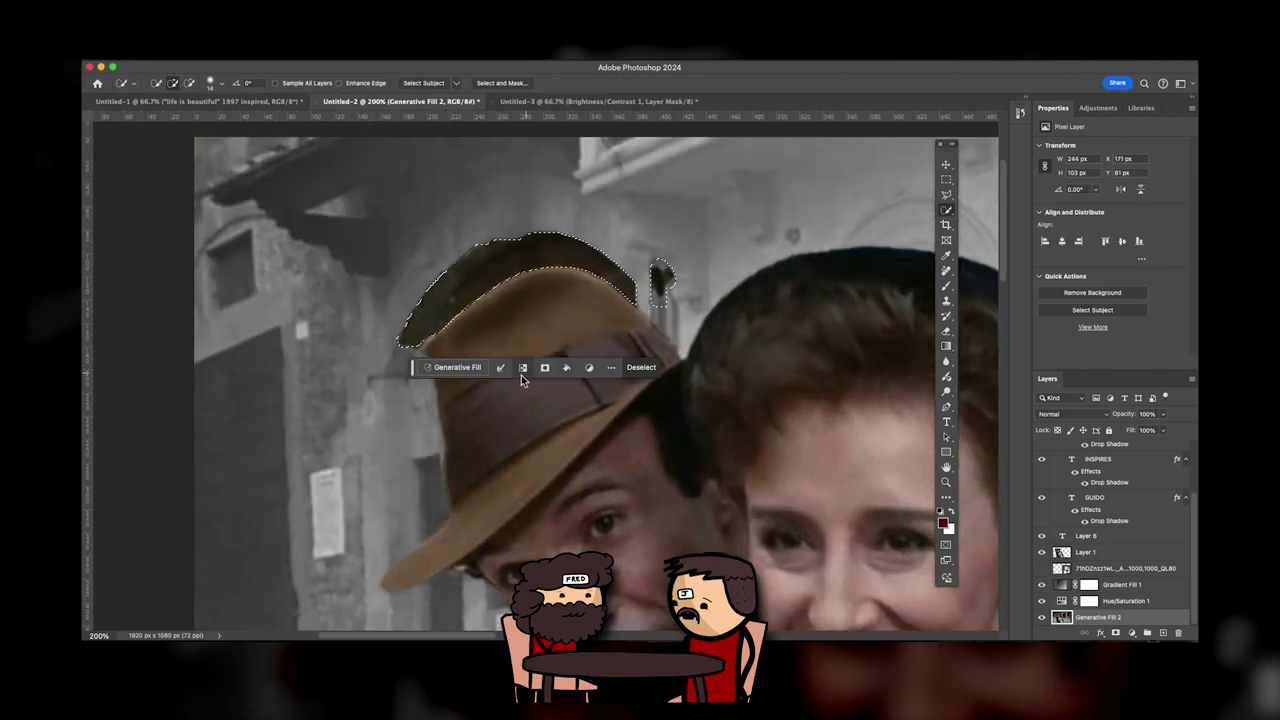
Try to replace the dark fringe behind the hat with Generative Fill without a prompt
click(455, 368)
click(645, 368)
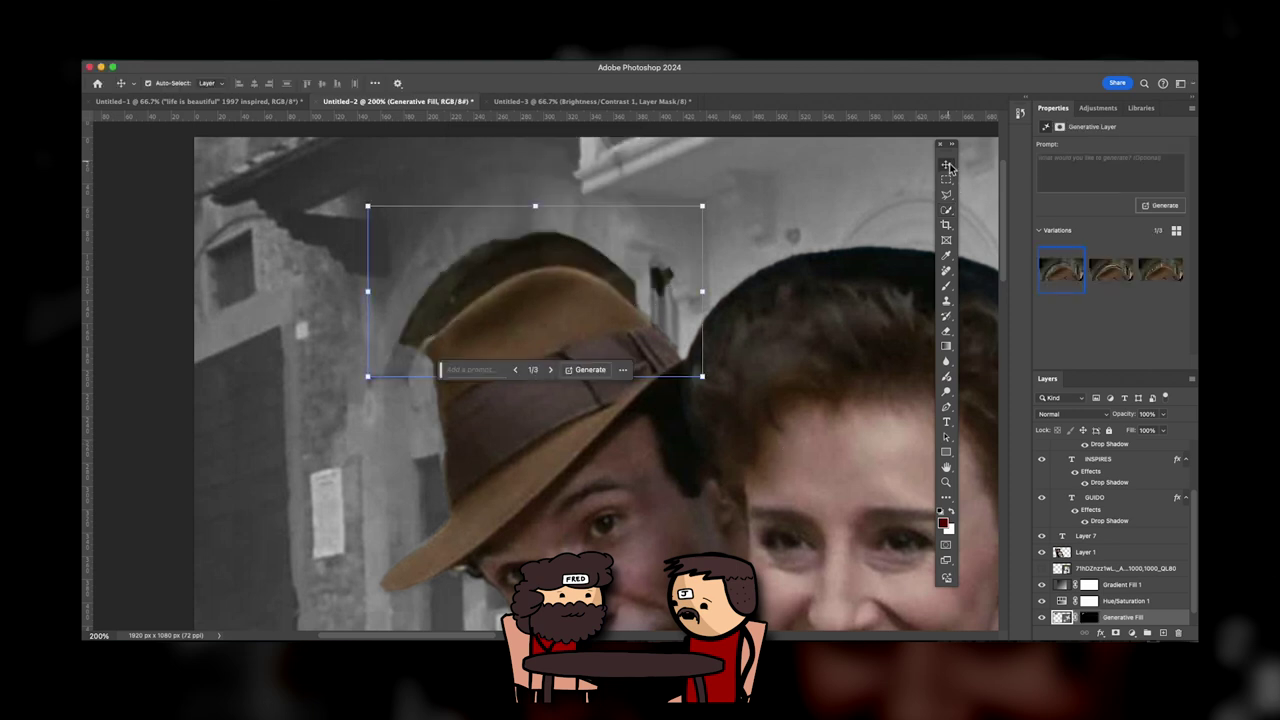
click(946, 165)
Try masking Layer 1 with the fringe selection and with its inverse, keeping the inverted selection active
click(1088, 552)
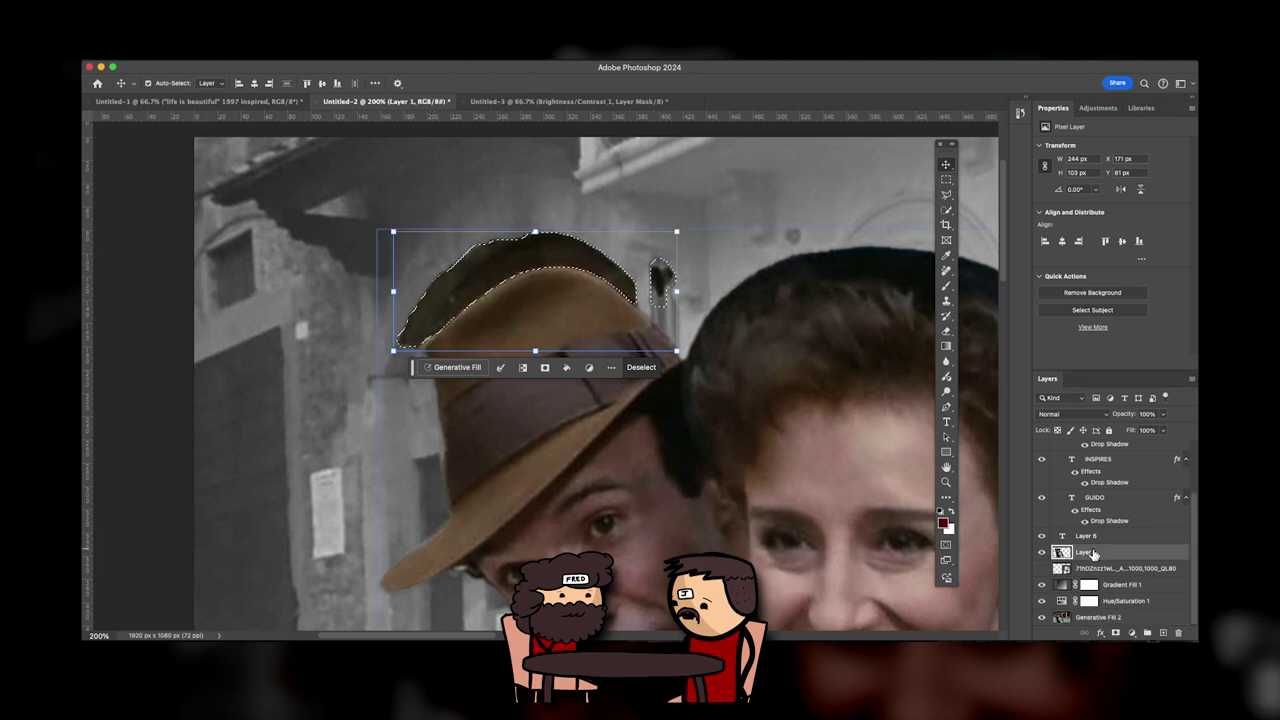
click(545, 368)
key(super+z)
key(super+shift+i)
click(877, 615)
key(super+z)
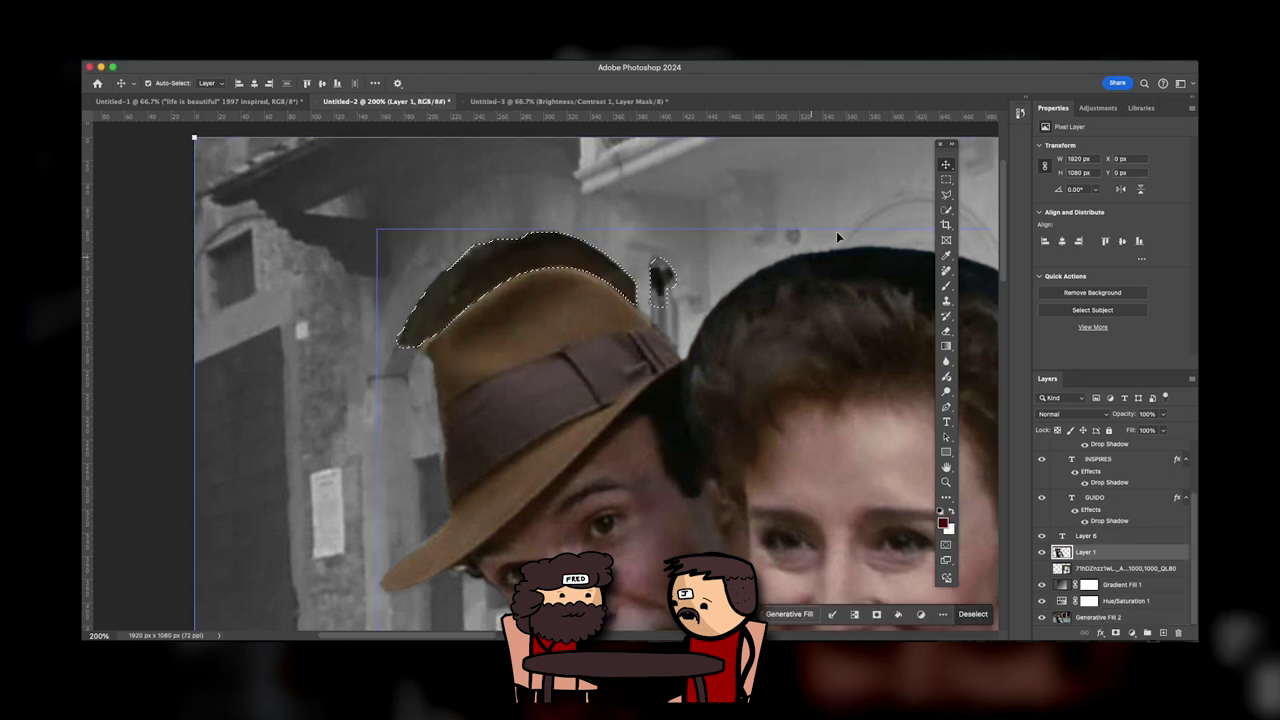
Try reshaping the selection along the hat's dark fringe with the Lasso and masking Layer 1 with it
key(l)
drag(420, 340, 480, 226)
drag(634, 300, 445, 292)
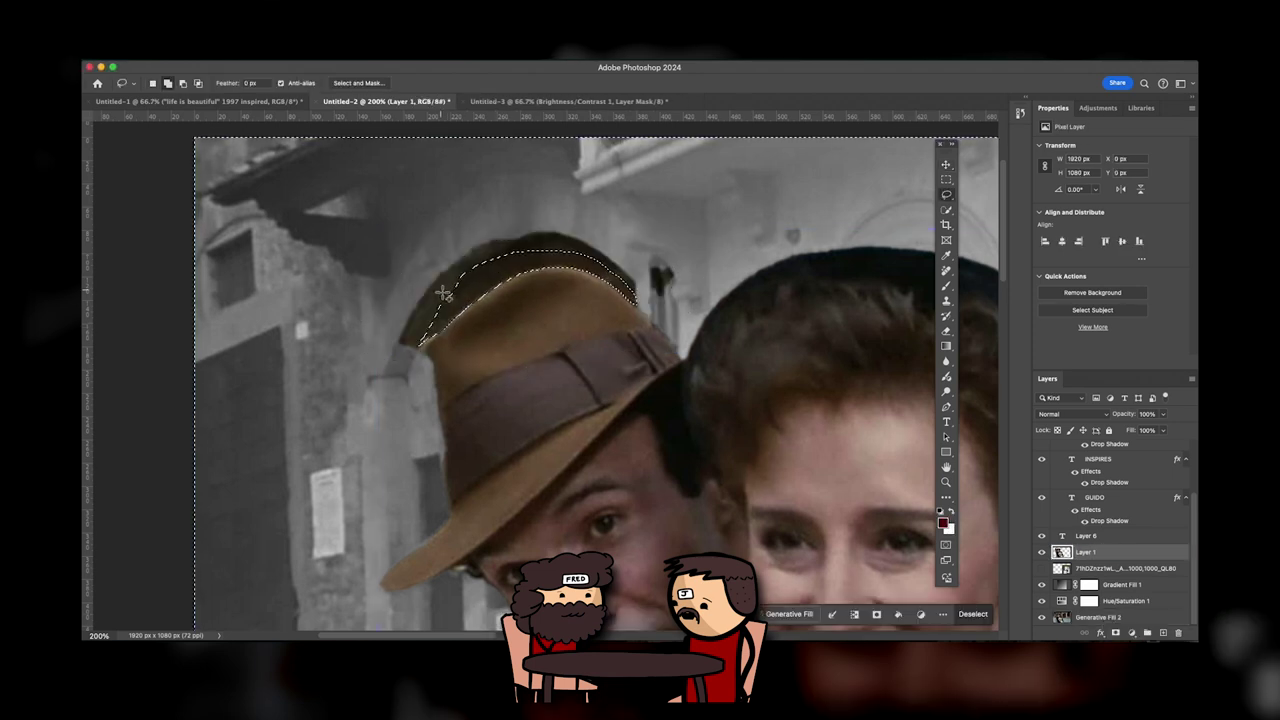
click(874, 614)
key(super+z)
key(super+z)
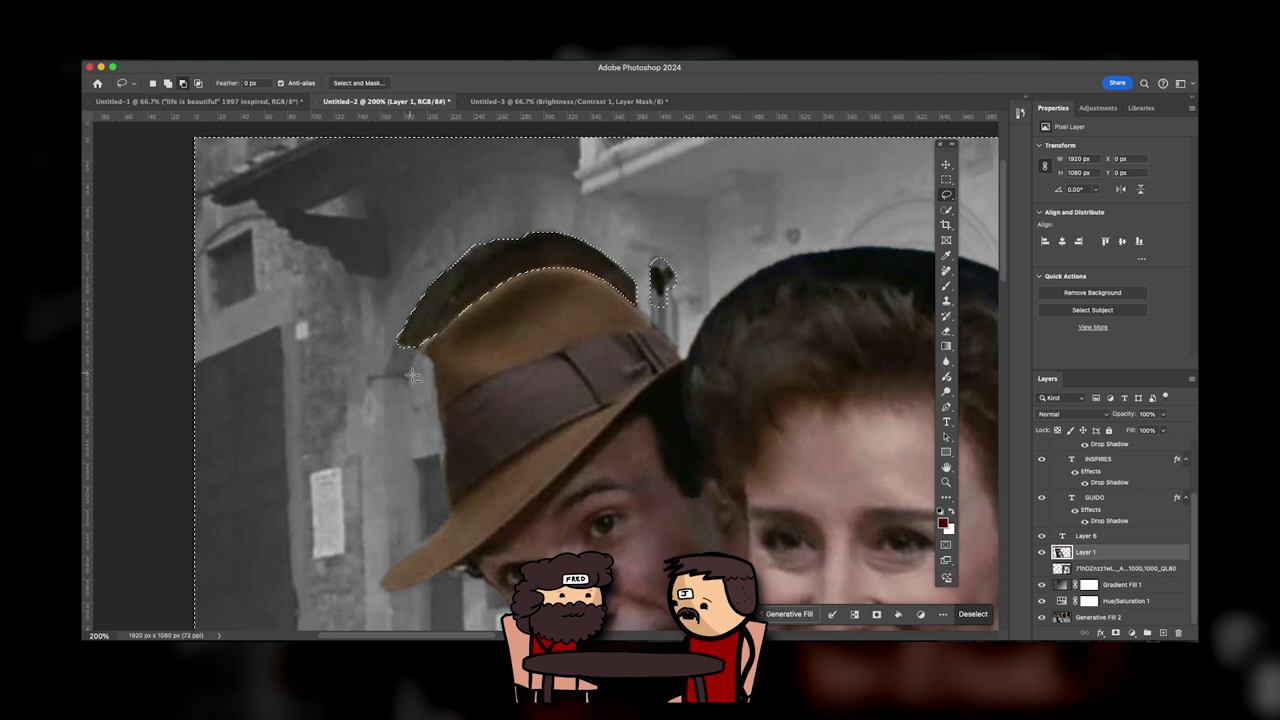
Subtract the hat's edge area from the selection with the Lasso and mask Layer 1 to hide the dark fringe
drag(410, 373, 605, 268)
drag(674, 316, 398, 362)
click(873, 611)
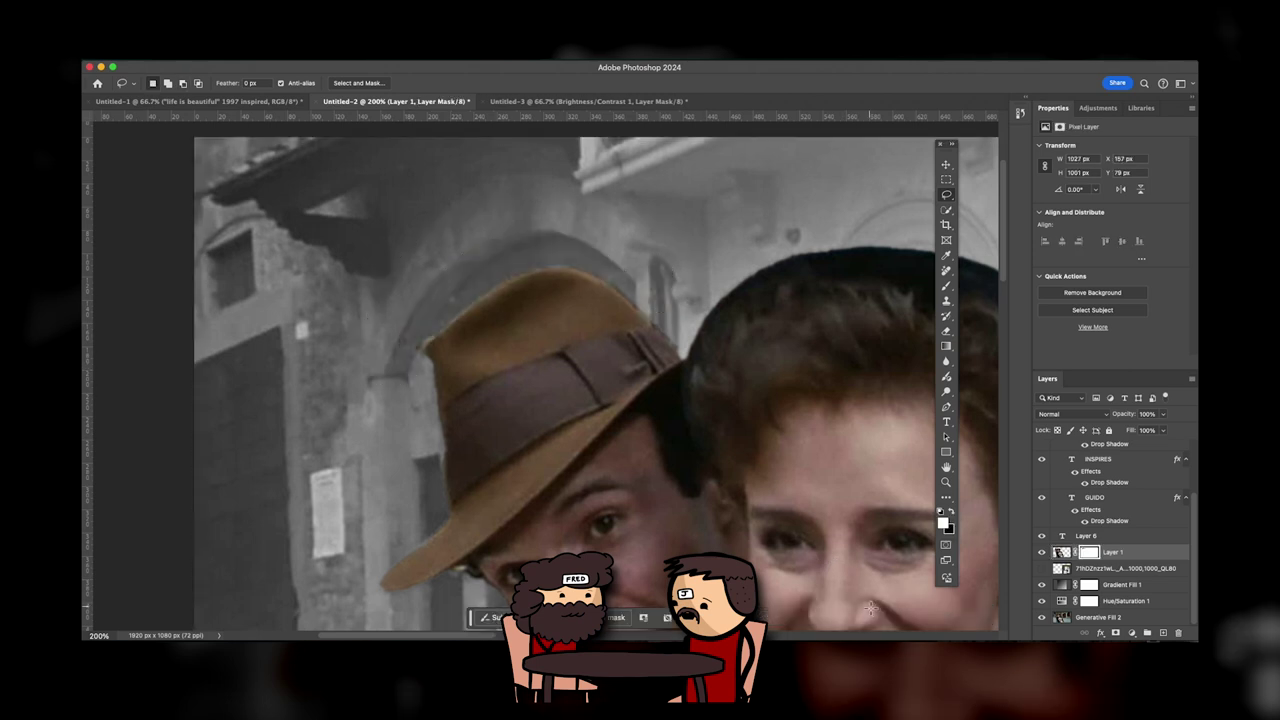
Move the hidden image layer above the blank text layer in the layer stack
key(super+minus)
key(super+minus)
key(super+minus)
key(super+minus)
key(super+minus)
drag(845, 537, 777, 508)
click(1137, 572)
mouse_move(1120, 570)
mouse_down()
mouse_move(1128, 531)
mouse_move(1120, 591)
mouse_move(1128, 581)
mouse_up()
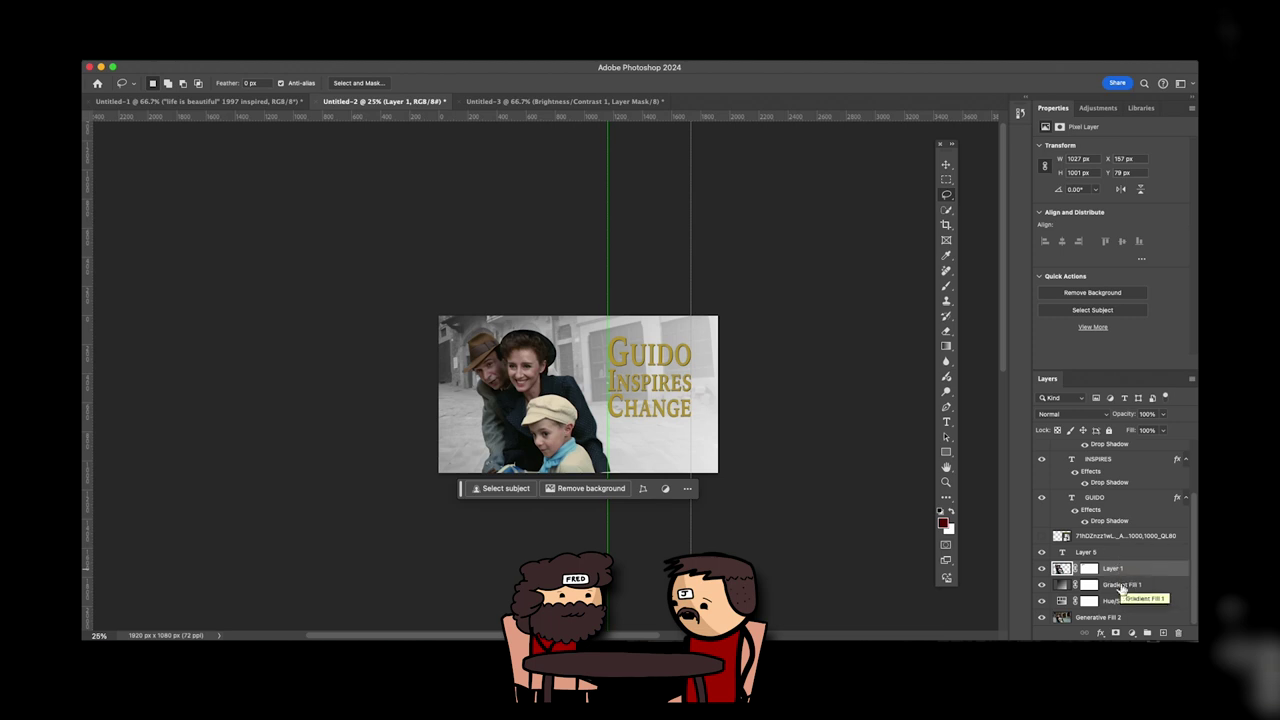
Tilt the Gradient Fill 1 gradient to about -164° by placing one end point above and beyond the canvas corner
click(1100, 584)
click(946, 346)
drag(989, 383, 827, 209)
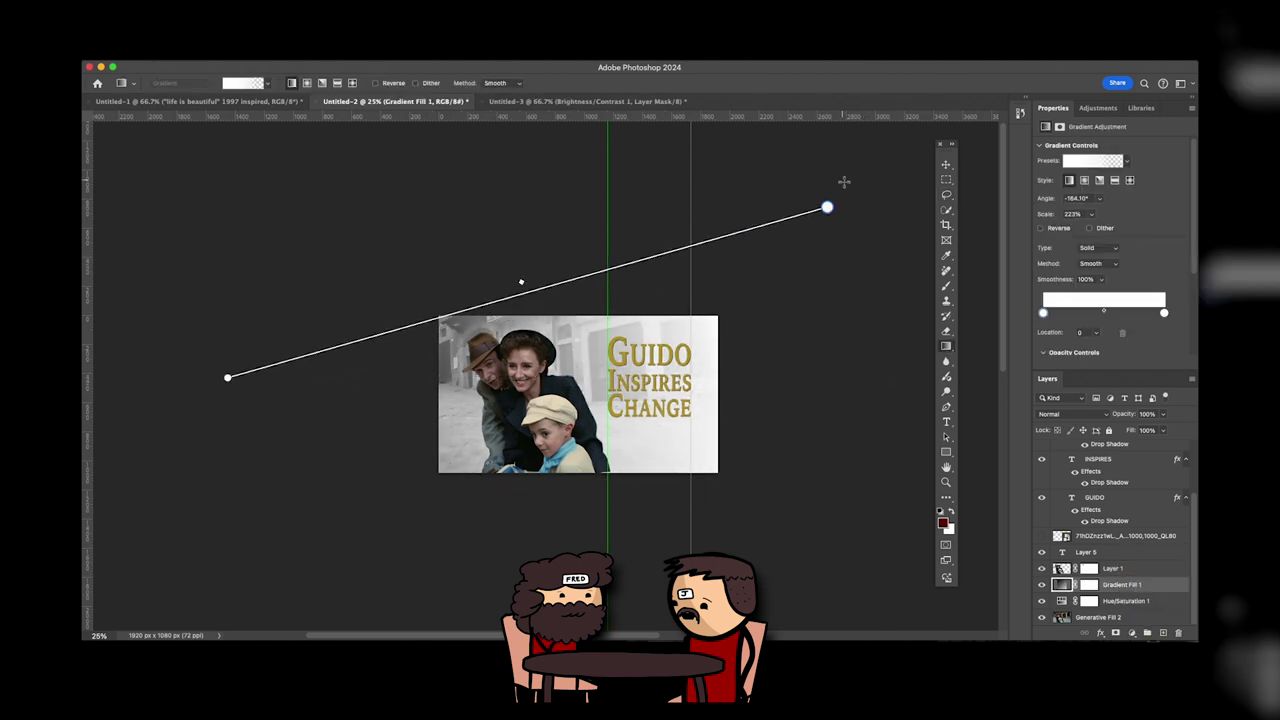
click(946, 164)
Select the boy on Layer 1 with the Object Selection tool and copy him to a new layer
click(1168, 569)
click(946, 210)
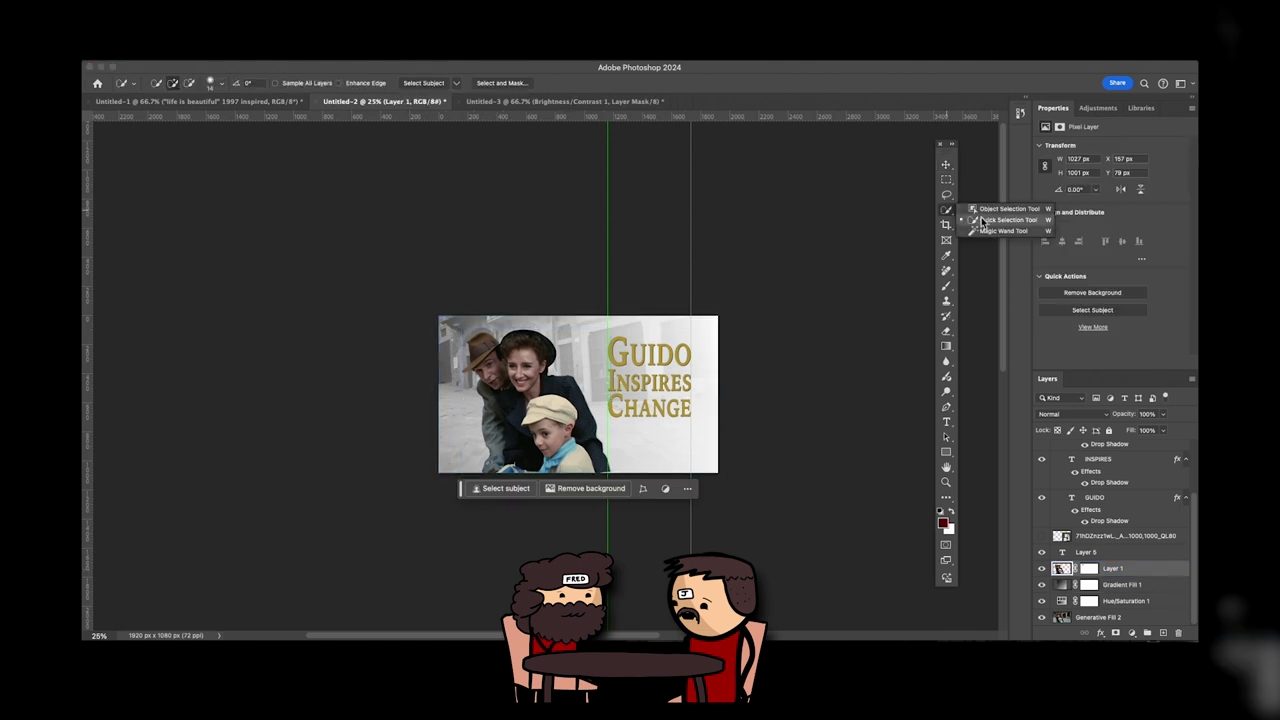
click(1003, 208)
click(559, 427)
key(super+j)
Add a Brightness/Contrast adjustment clipped to the boy's layer with brightness -42
click(1098, 108)
click(1090, 171)
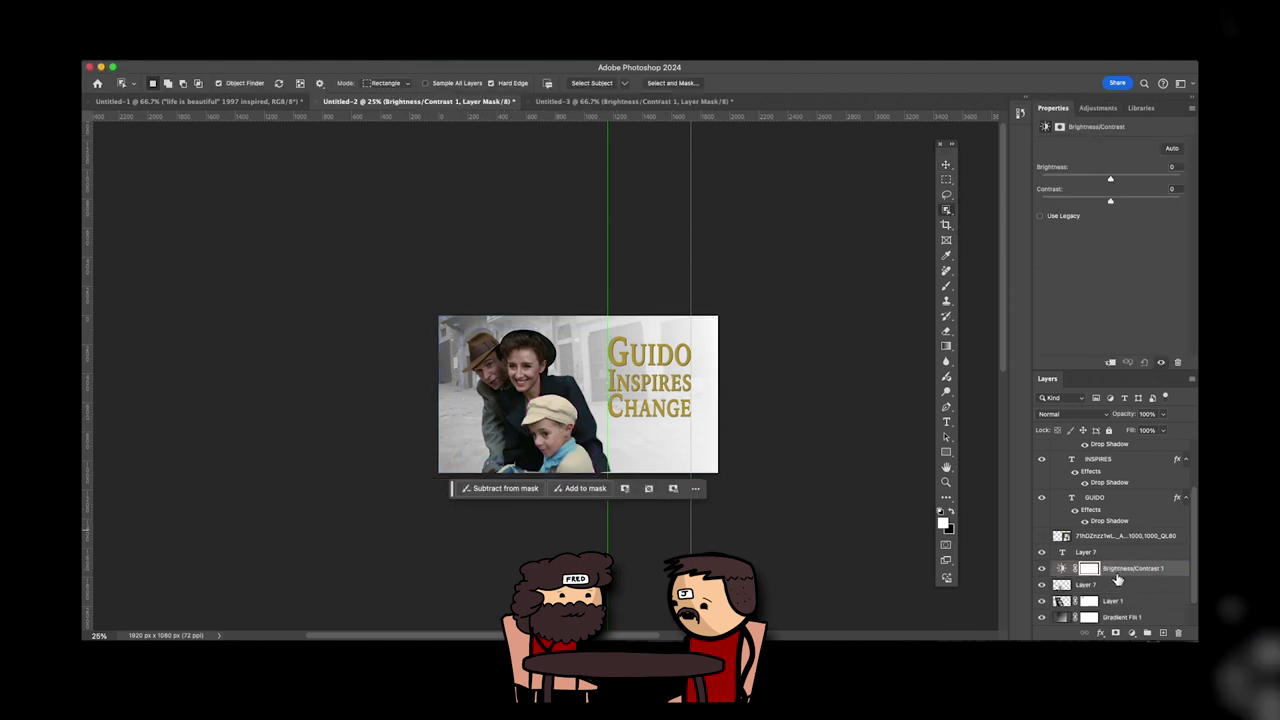
drag(1091, 185, 1087, 189)
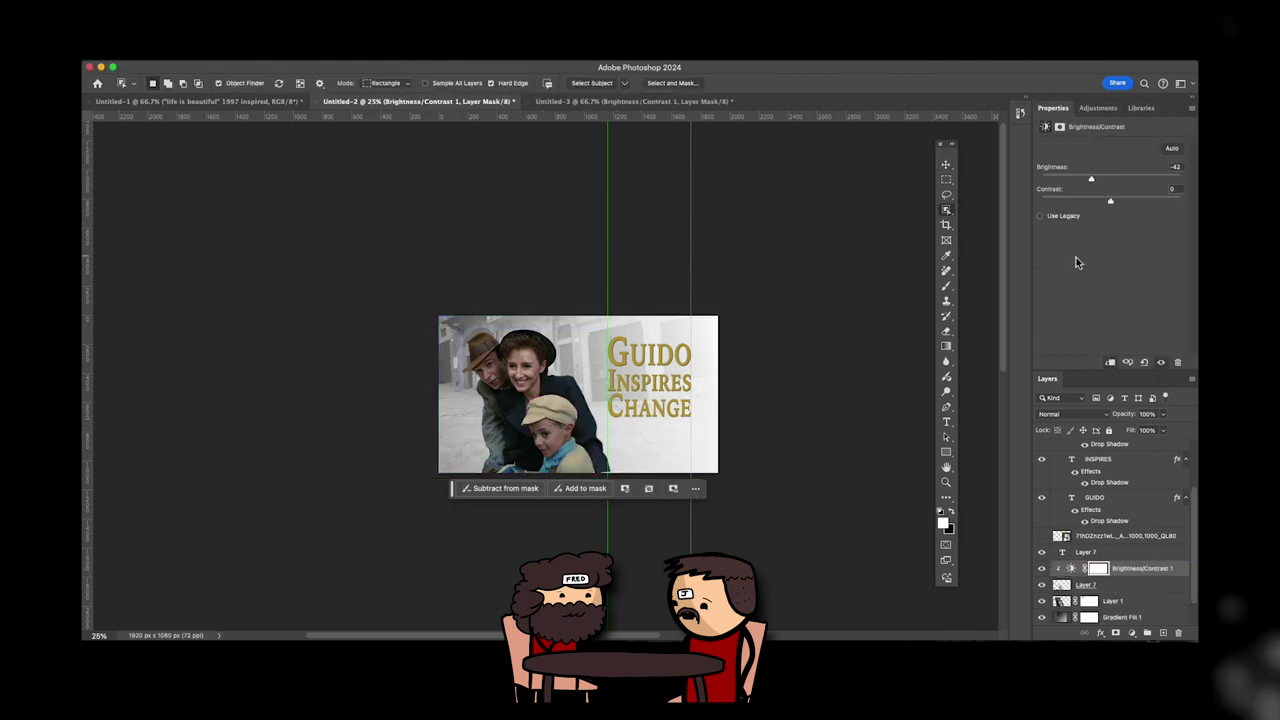
Try Generative Fill on a lassoed area near the man's hand and the boy, comparing the variations
key(super+plus)
key(super+plus)
key(super+plus)
key(super+plus)
scroll(645, 567, down, 5)
scroll(645, 567, left, 2)
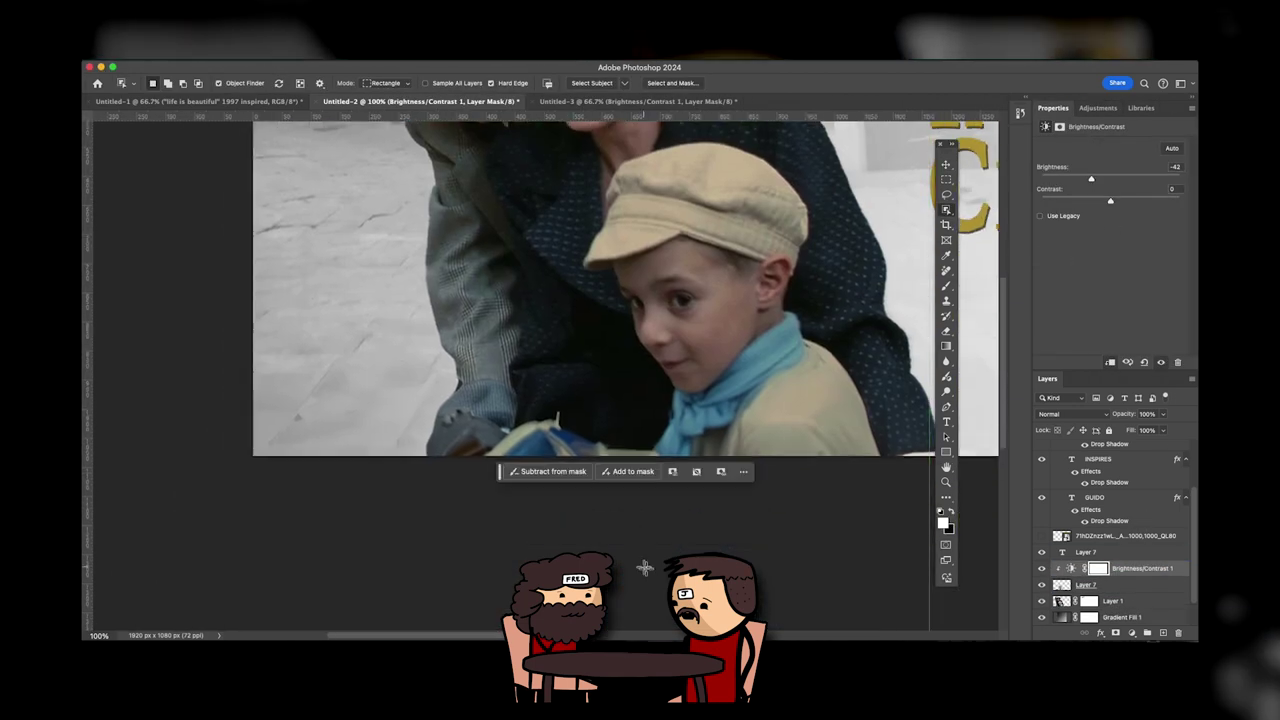
click(946, 195)
scroll(1114, 609, down, 2)
click(1147, 570)
drag(696, 511, 688, 498)
click(450, 472)
click(638, 472)
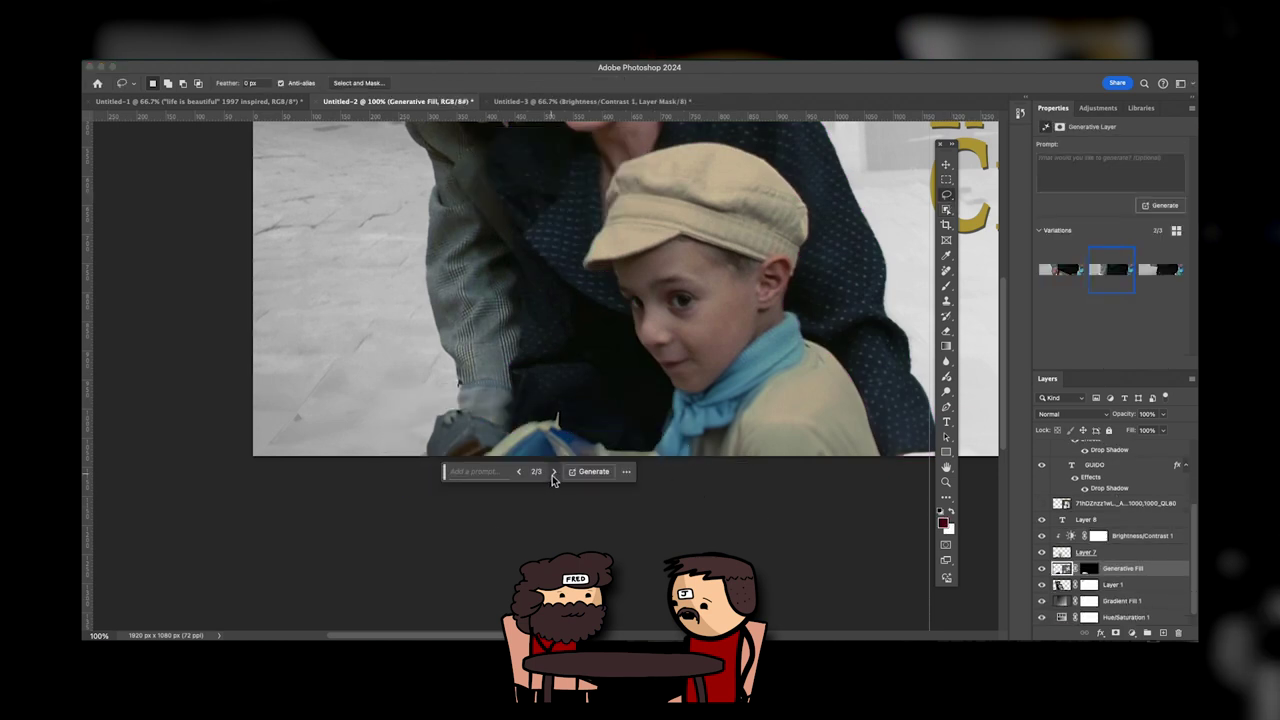
click(690, 517)
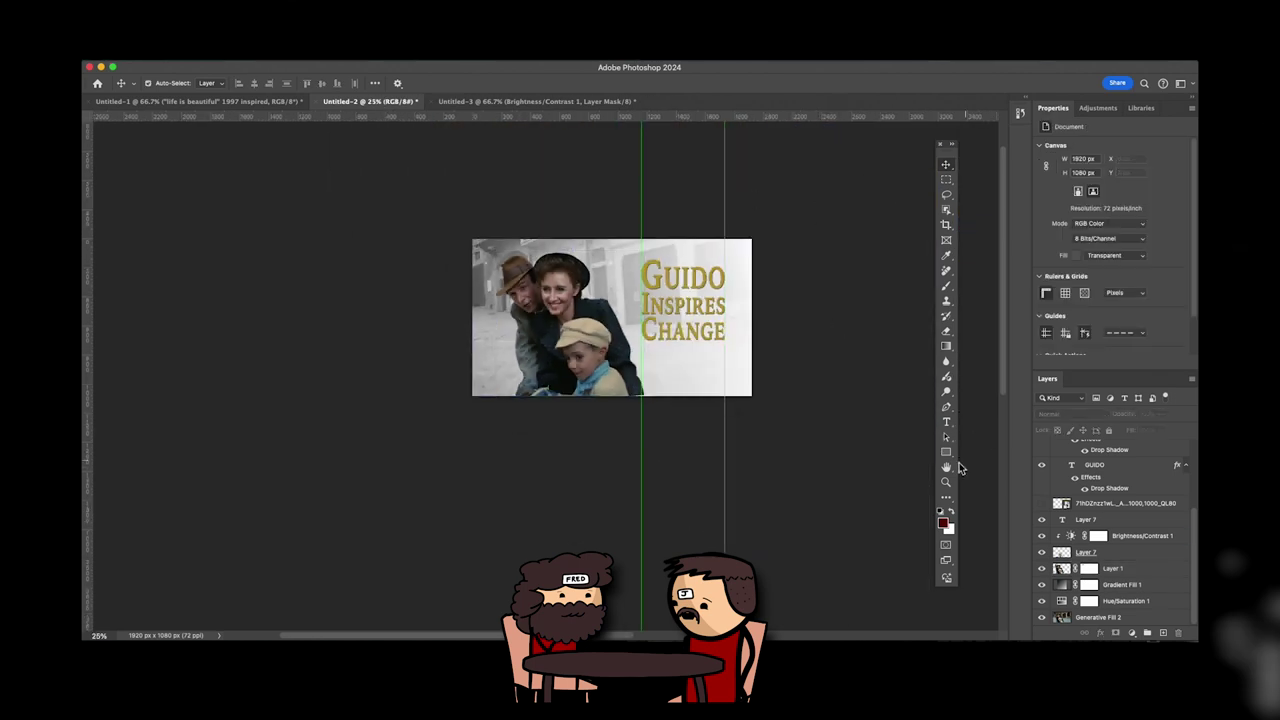
Shorten the Gradient Fill 1 gradient so the white fade runs between the woman's head and the title
click(1113, 568)
click(1122, 585)
click(946, 346)
drag(868, 130, 831, 197)
drag(263, 300, 493, 264)
drag(831, 197, 712, 253)
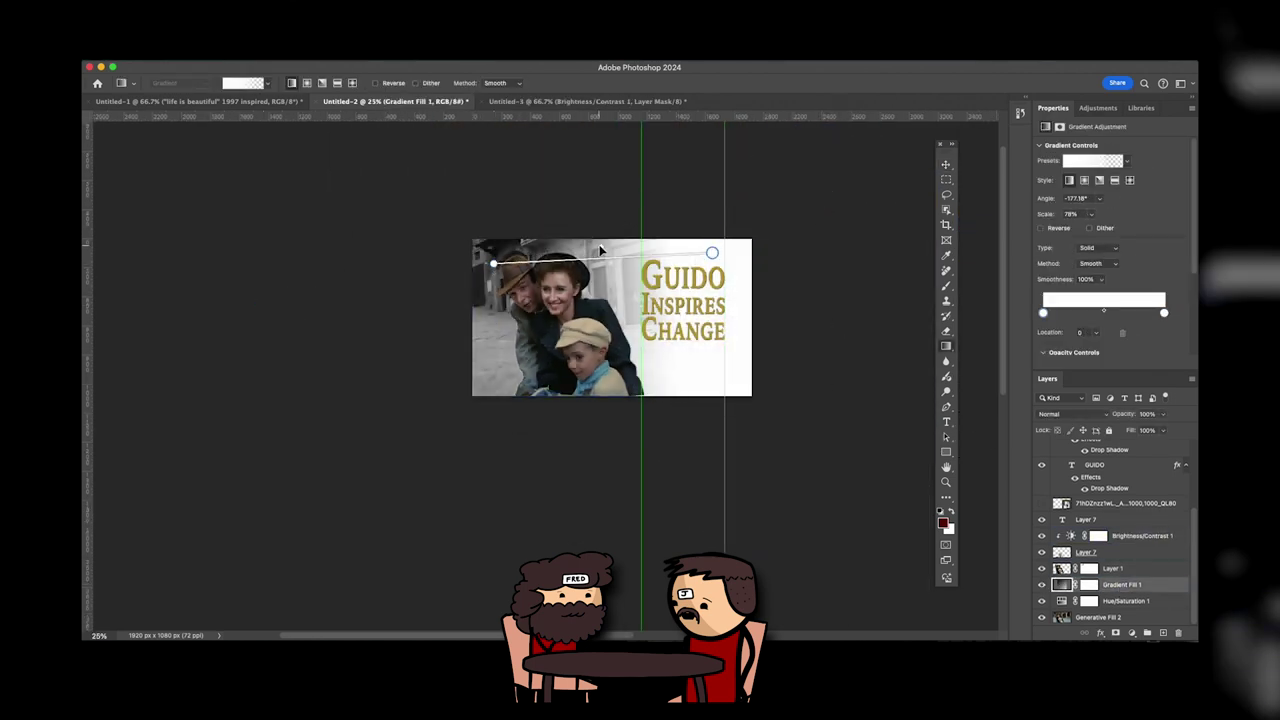
drag(493, 264, 582, 251)
drag(712, 253, 678, 255)
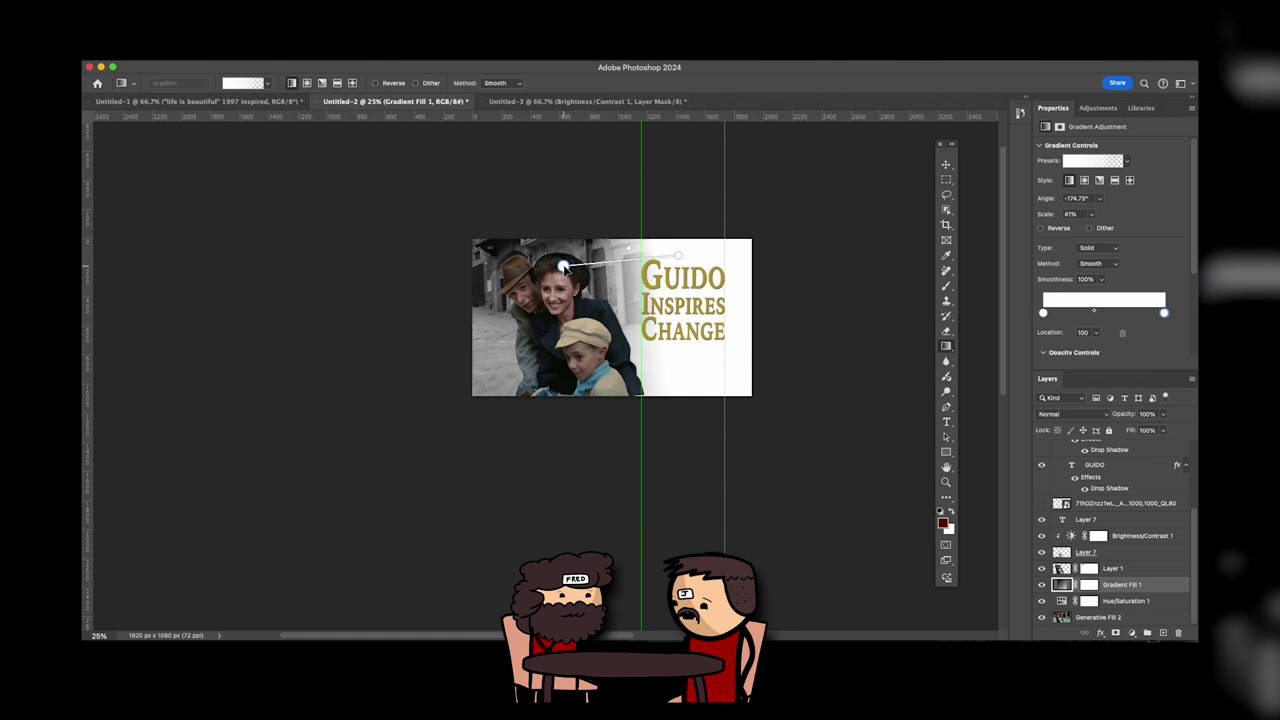
Remove the two vertical guides and reselect the gradient fill layer
key(v)
click(845, 268)
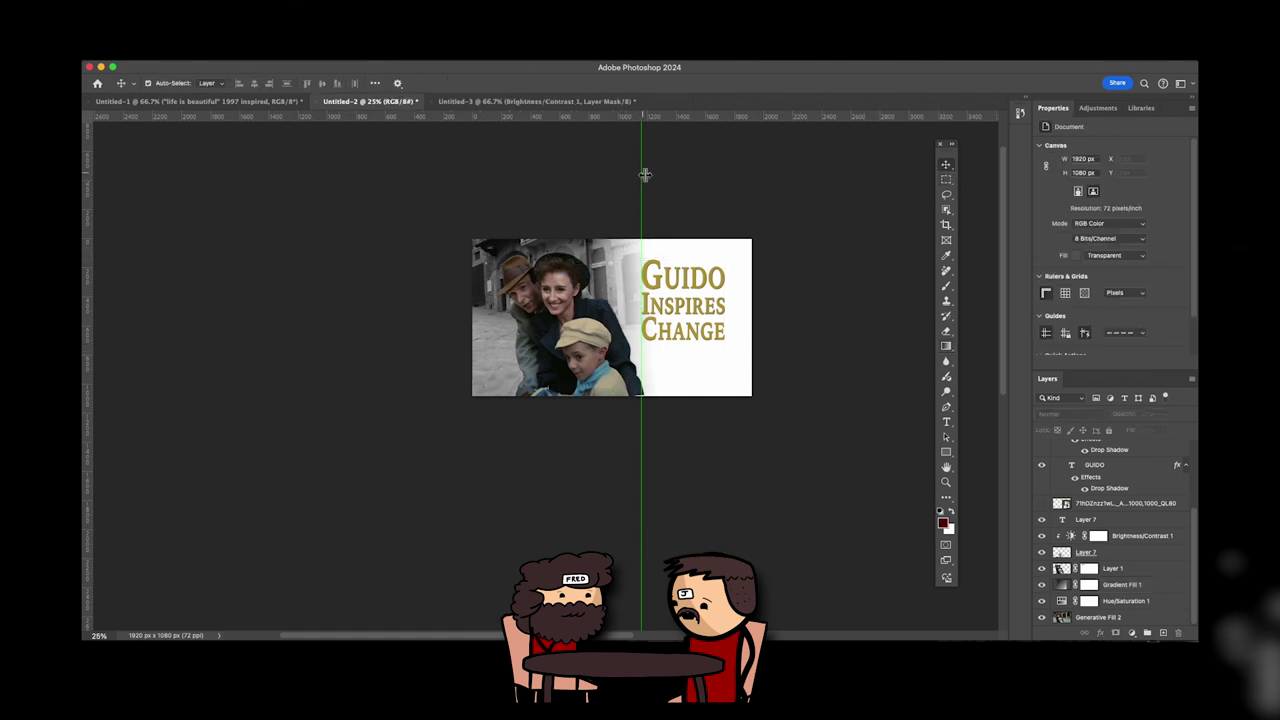
click(717, 387)
Shift the gradient's end colour stop to location 98 and delete its surplus opacity stops
click(1160, 314)
click(1122, 332)
click(1163, 315)
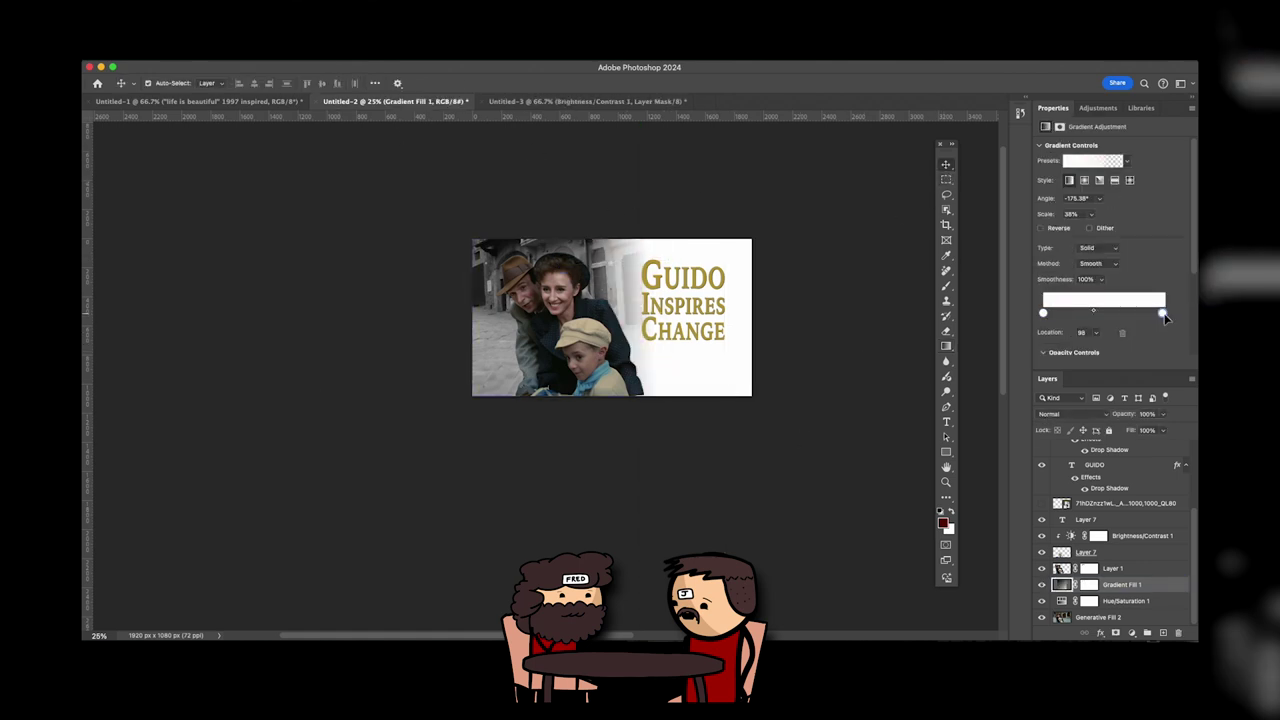
click(1135, 350)
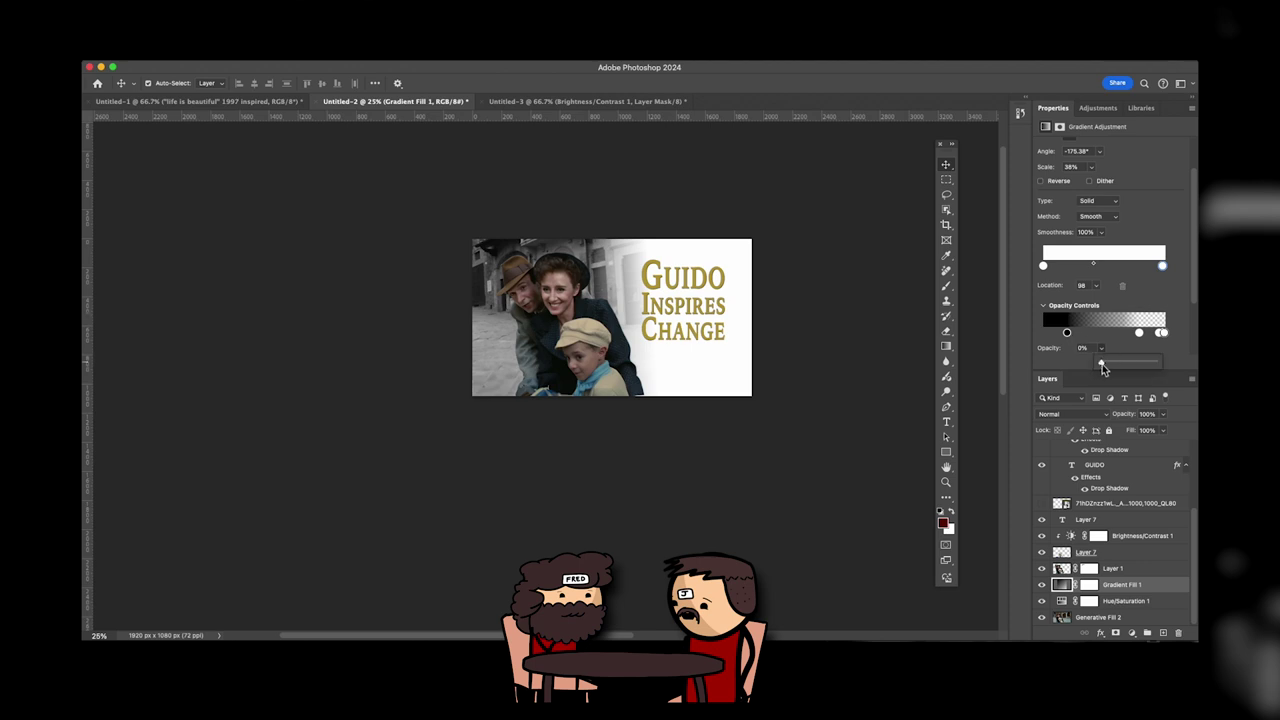
scroll(1067, 357, down, 4)
drag(1102, 362, 1170, 358)
click(1122, 287)
click(1122, 287)
click(1122, 287)
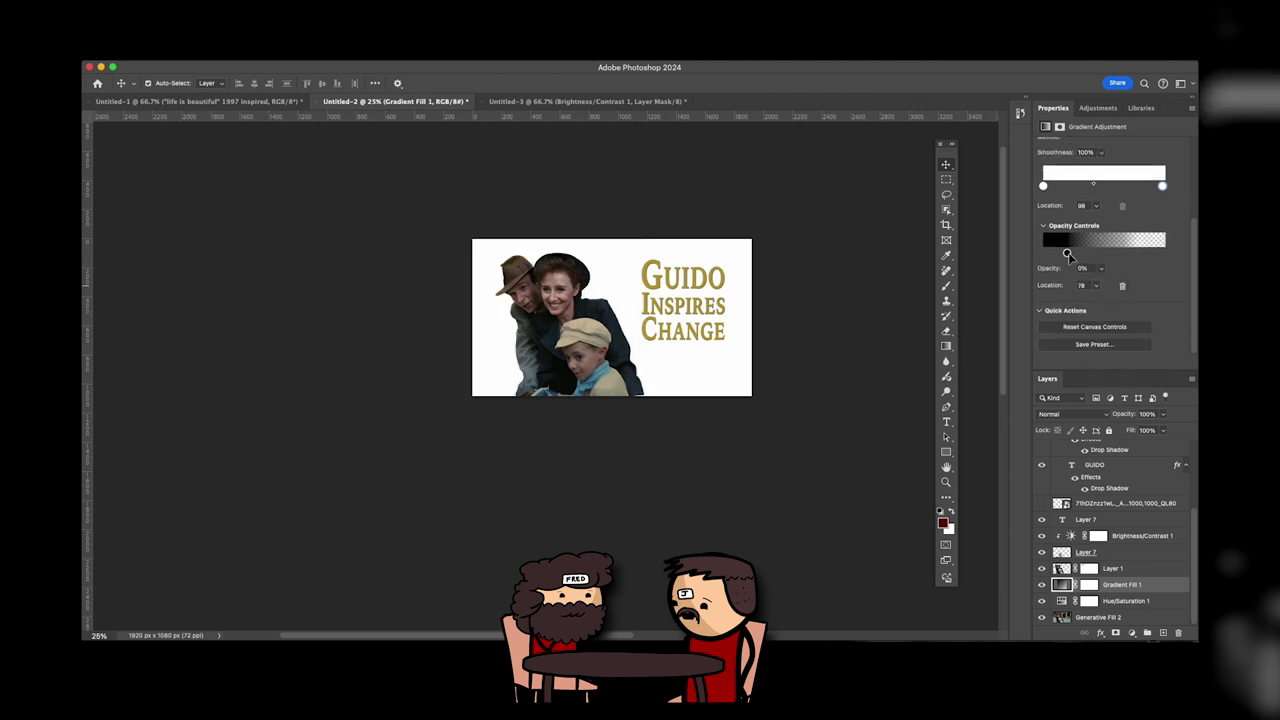
Rework the gradient's opacity stops with 11% opacity and a stop at location 72, and extend the gradient over the couple's heads
drag(1067, 255, 1094, 286)
click(1101, 269)
drag(1164, 254, 1131, 255)
drag(564, 266, 524, 267)
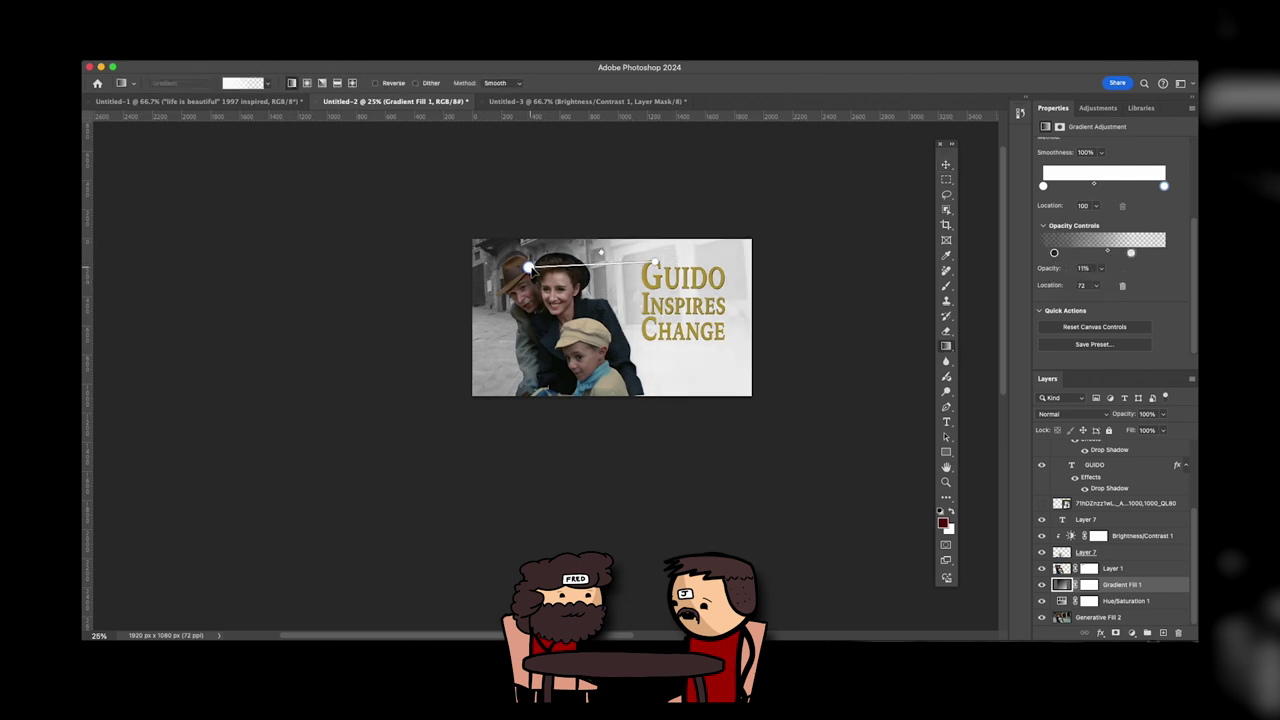
key(v)
click(843, 240)
key(super+plus)
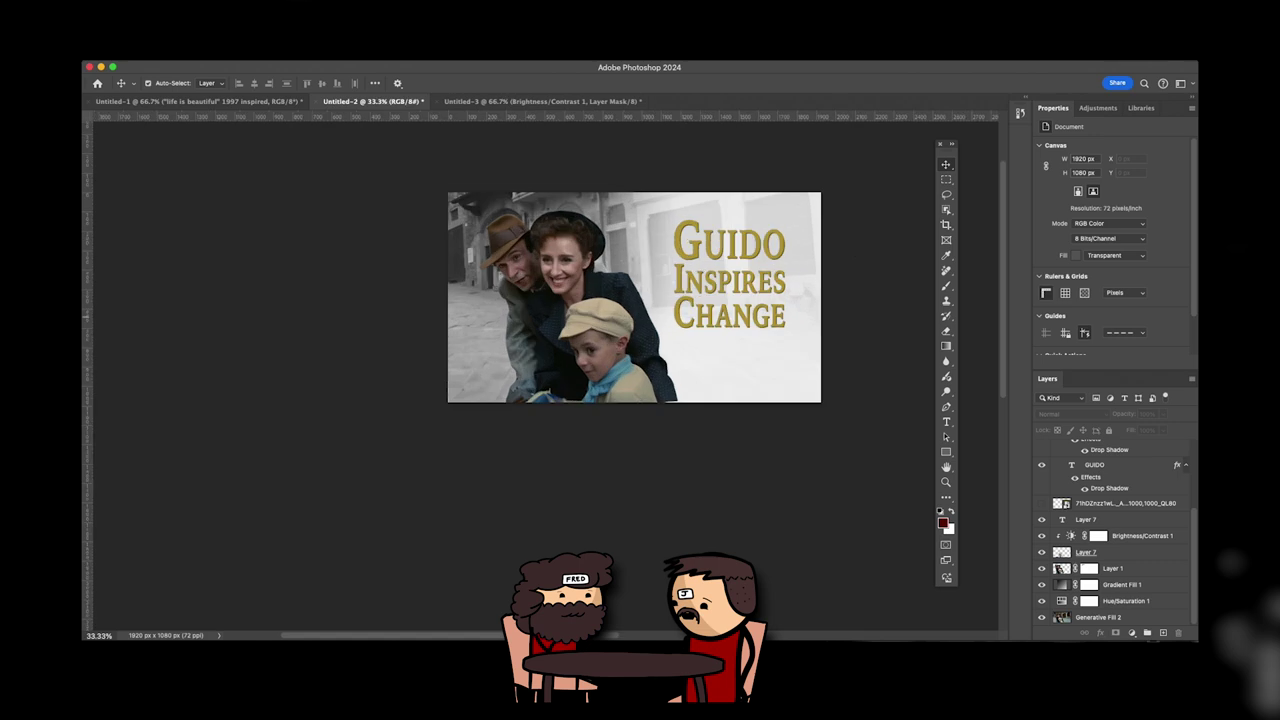
Merge the boy's layer and its Brightness/Contrast adjustment with Layer 1 into a single figures layer
click(1142, 576)
click(1132, 538)
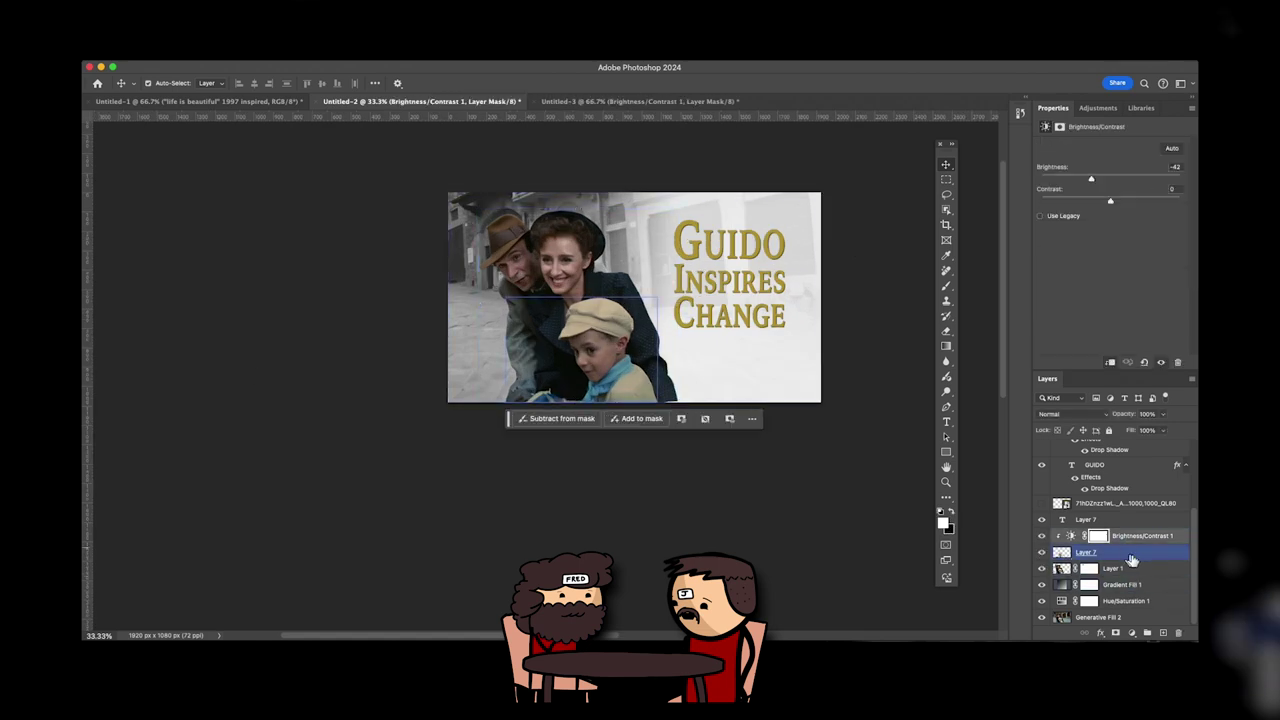
shift+click(1142, 571)
right_click(1142, 571)
click(1050, 520)
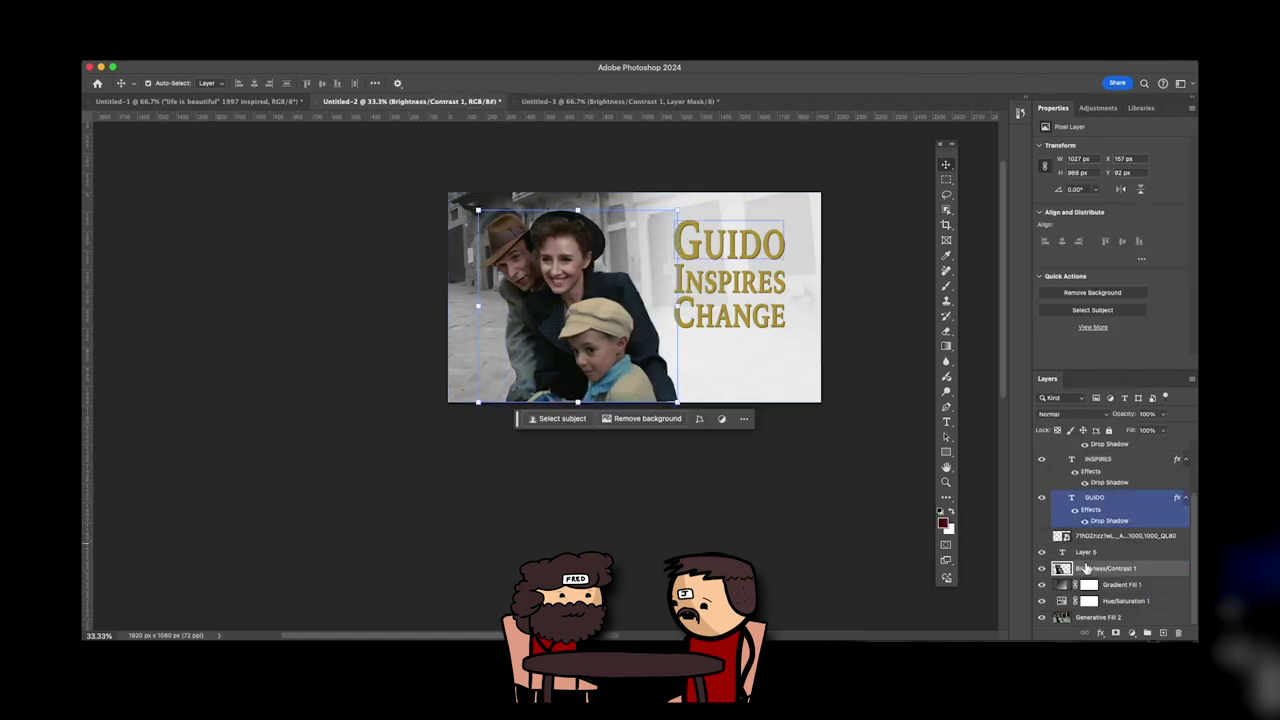
Add Hue/Saturation and Brightness/Contrast adjustment layers above the merged figures layer
click(1098, 110)
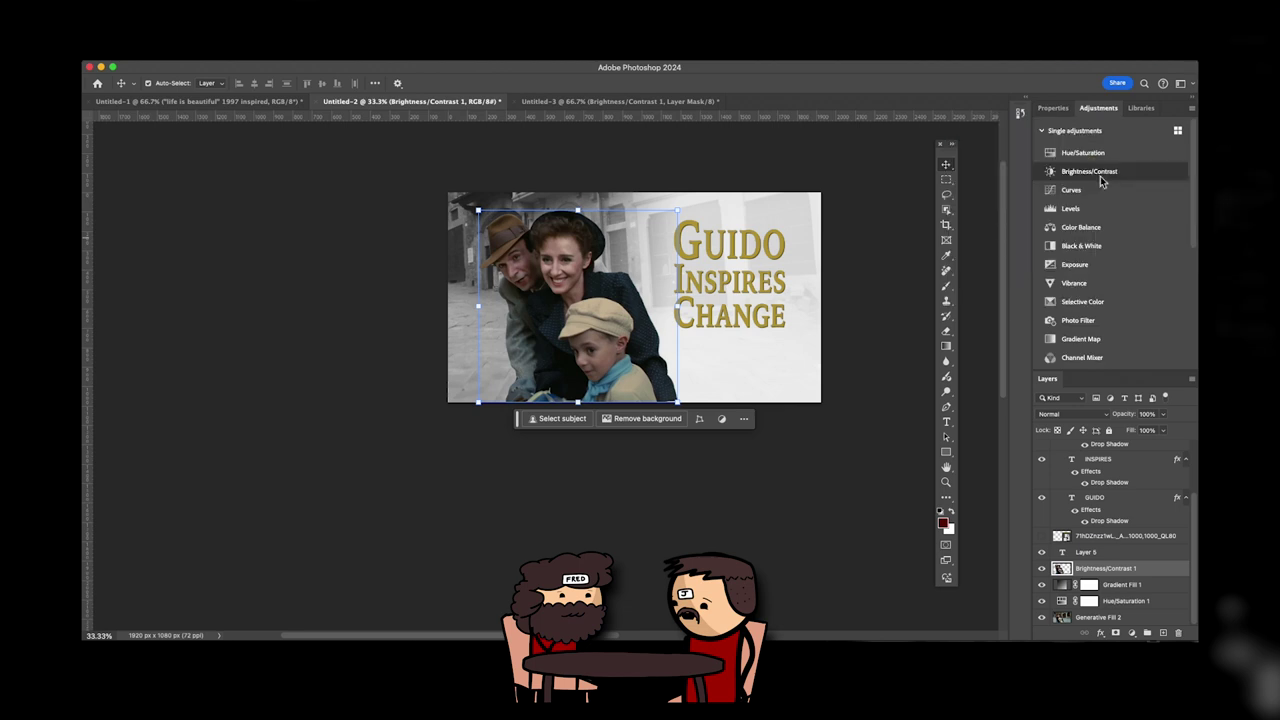
click(1100, 176)
click(1098, 109)
click(1089, 153)
key(Delete)
click(1100, 110)
click(1106, 172)
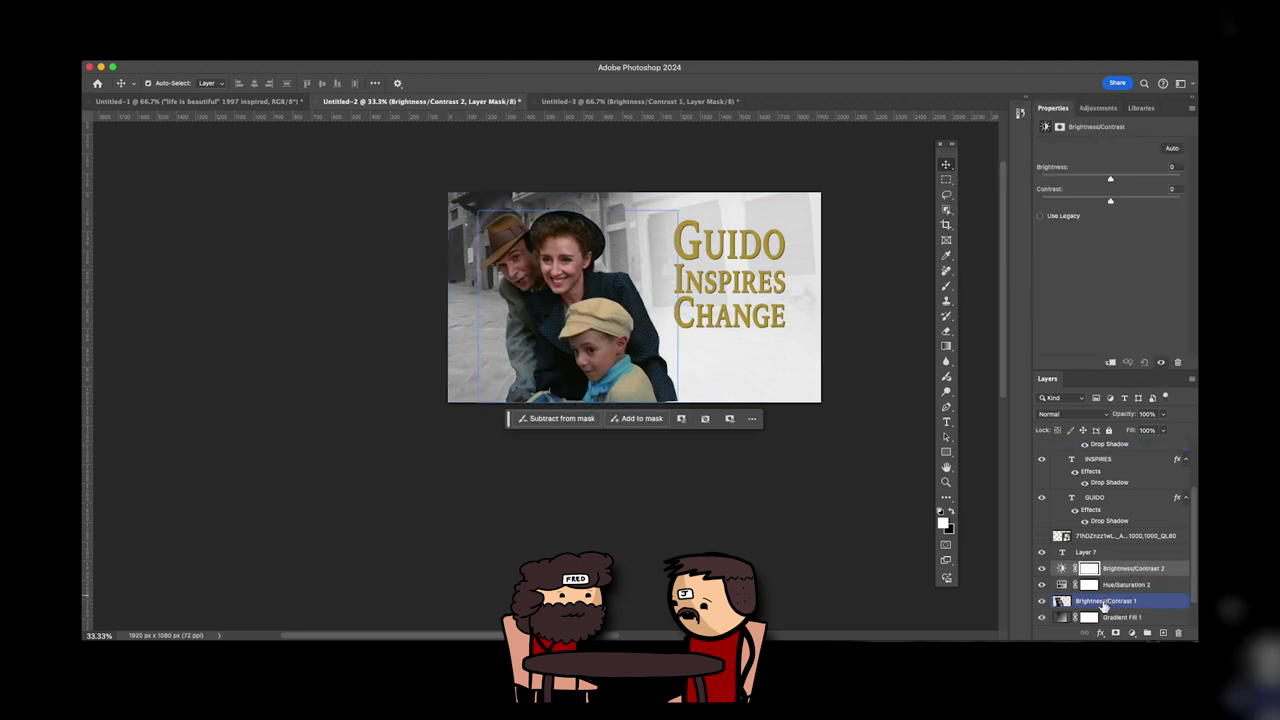
Clip both adjustments to the figures layer and set brightness to 35 and contrast to 13
alt+click(1105, 593)
alt+click(1105, 577)
drag(1110, 201, 1125, 202)
drag(1110, 180, 1120, 204)
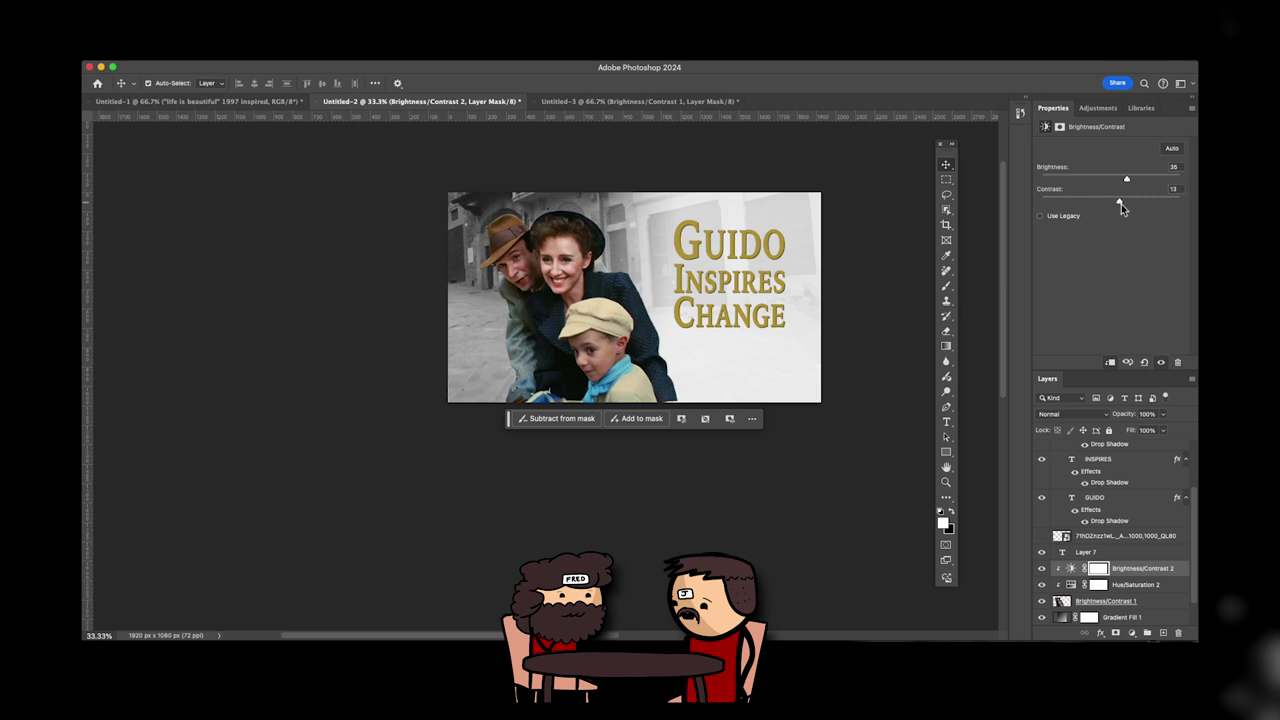
Set the drop shadow of "CHANGE" to 79% opacity, 5 px distance and 13 px size
key(super+minus)
key(super+minus)
key(super+minus)
click(781, 501)
key(super+equal)
key(super+equal)
key(super+equal)
key(super+equal)
scroll(829, 496, right, 5)
scroll(829, 496, up, 3)
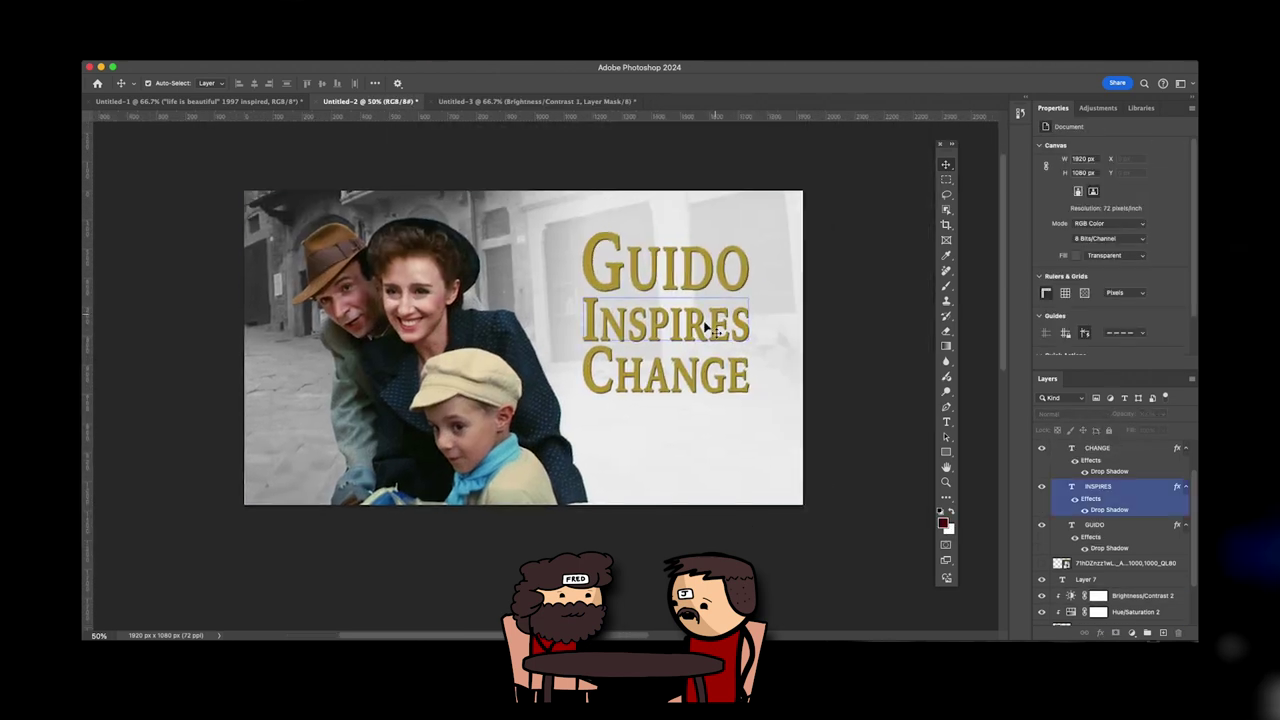
double_click(1109, 471)
drag(731, 207, 353, 235)
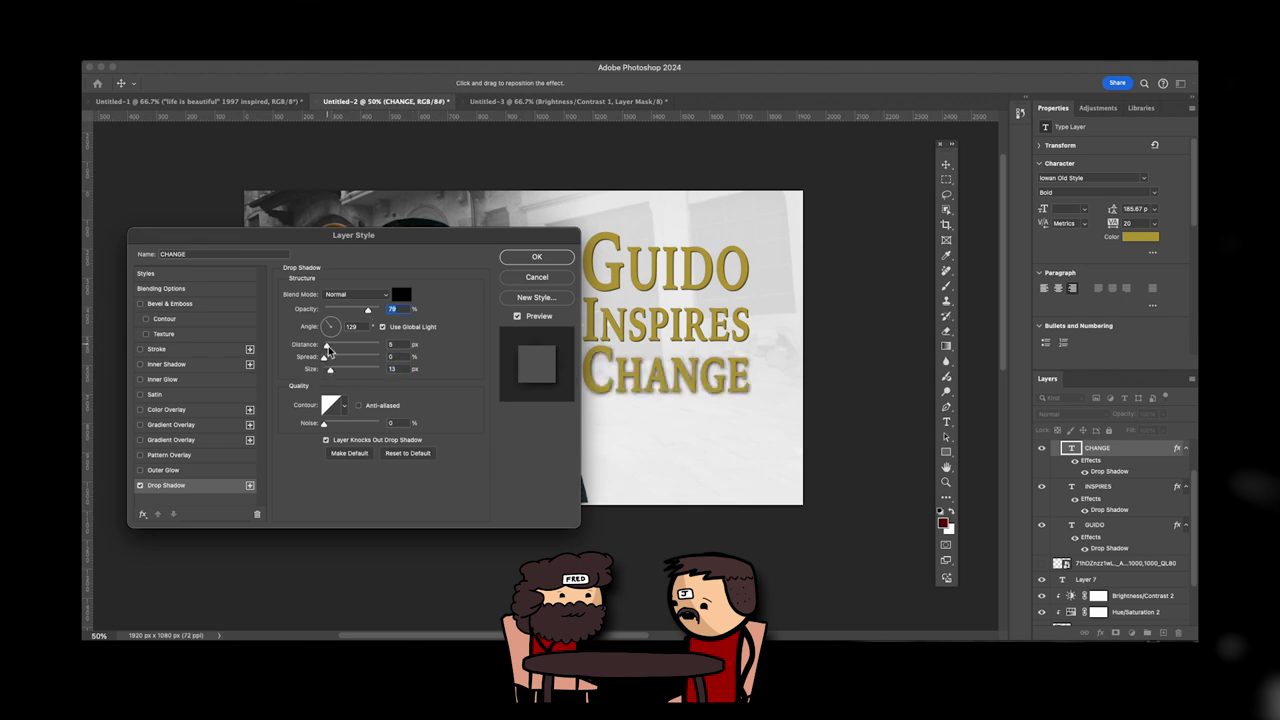
click(540, 259)
Reduce the size of "INSPIRES" and add a dash on each side so it reads "- INSPIRES -"
double_click(1071, 487)
drag(597, 326, 752, 328)
double_click(636, 397)
text(208.15)
key(Return)
key(Right)
text(-)
Scale and position "- INSPIRES -" to match the title's width between "GUIDO" and "CHANGE", at about 133 pt
click(946, 164)
drag(632, 320, 714, 332)
drag(832, 354, 744, 341)
drag(622, 334, 631, 325)
Move "CHANGE" up closer beneath "- INSPIRES -"
click(734, 377)
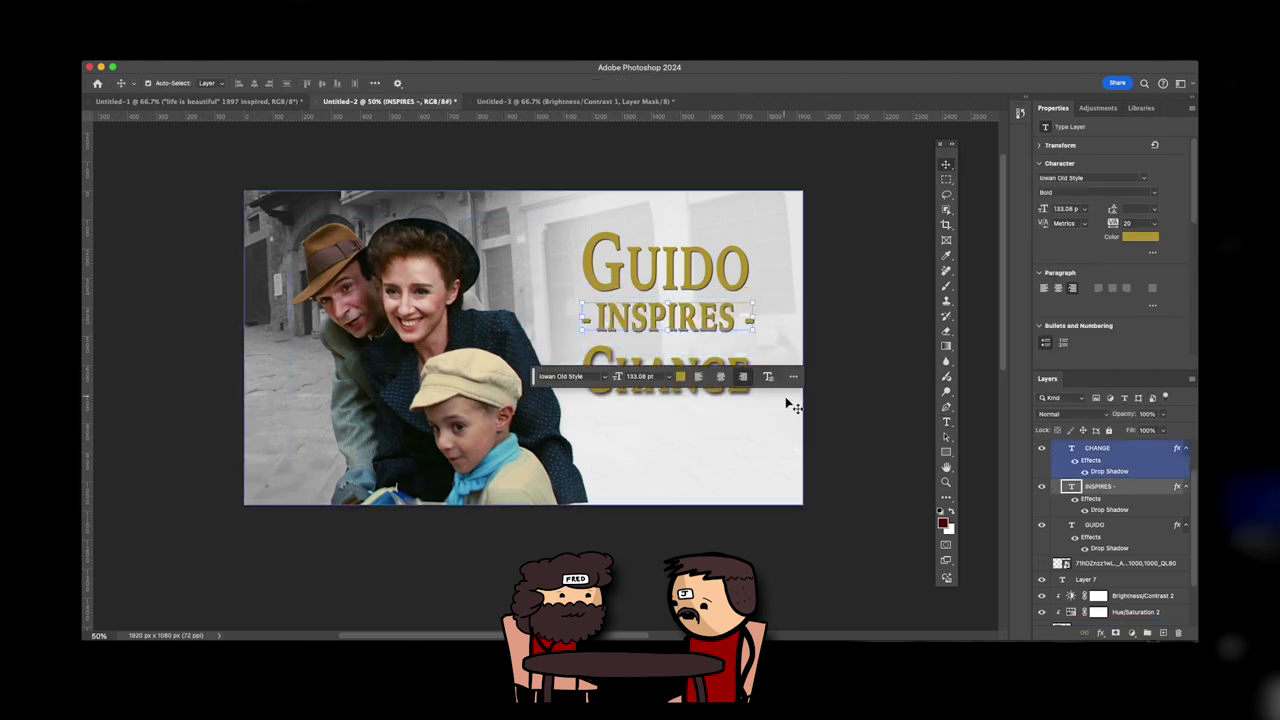
drag(741, 388, 740, 381)
click(838, 412)
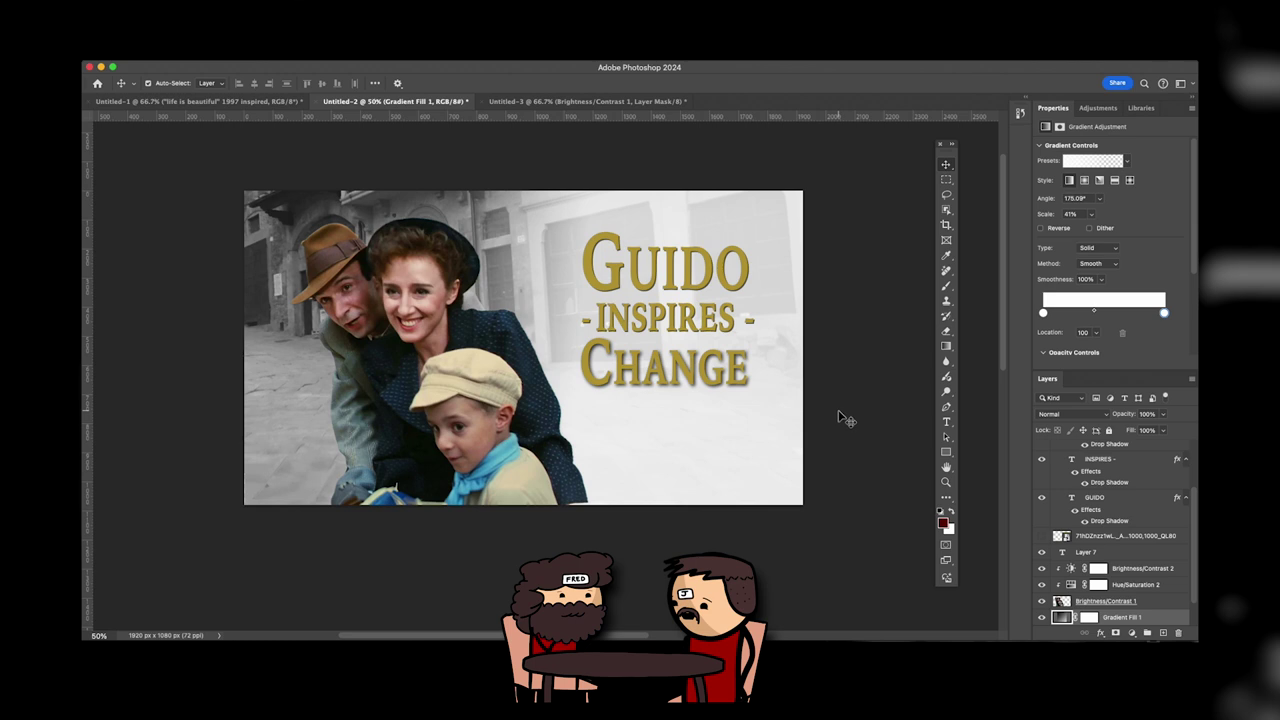
Set the drop shadow of "CHANGE" to 59% opacity and 0 px size
scroll(1112, 518, up, 4)
double_click(1116, 518)
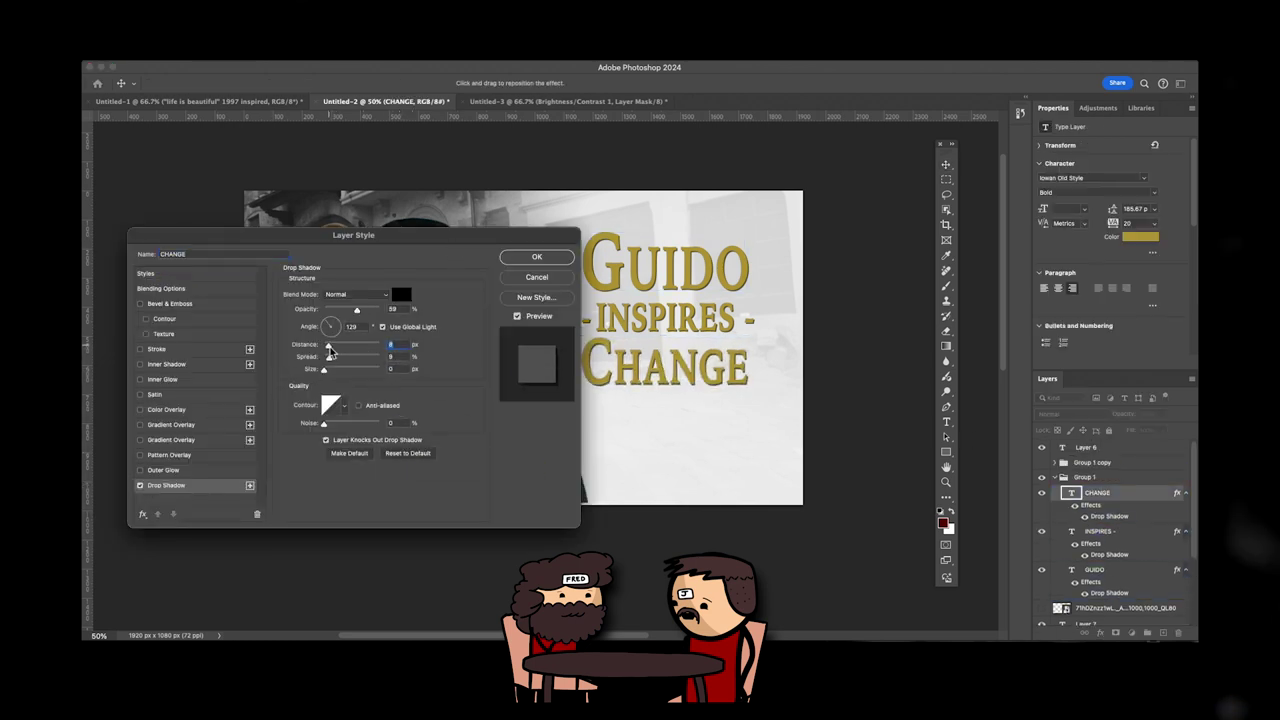
click(530, 259)
Enlarge "HANGE" to the size of its initial letter so "CHANGE" has uniform capitals
click(852, 403)
click(946, 422)
drag(613, 368, 750, 368)
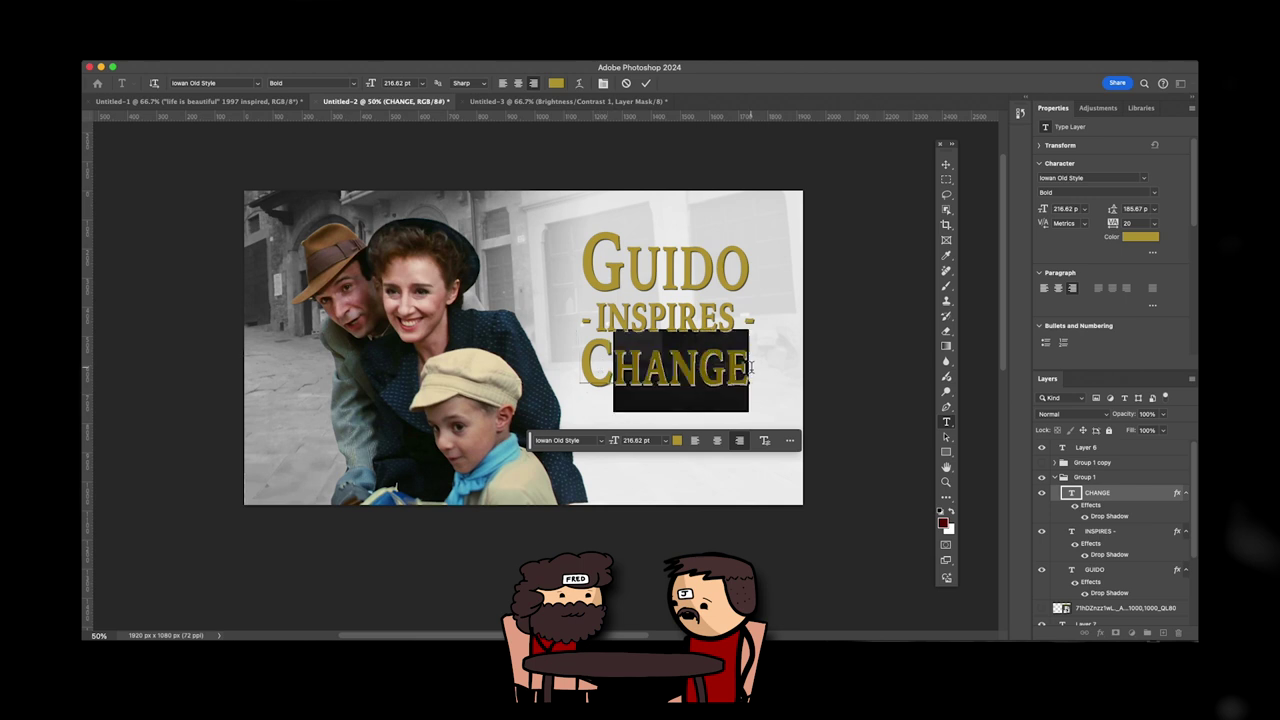
key(Return)
Scale "CHANGE" to about 83% close beneath "- INSPIRES -" and nudge "GUIDO" slightly down
click(946, 164)
drag(640, 368, 665, 368)
drag(559, 337, 580, 348)
drag(690, 374, 690, 367)
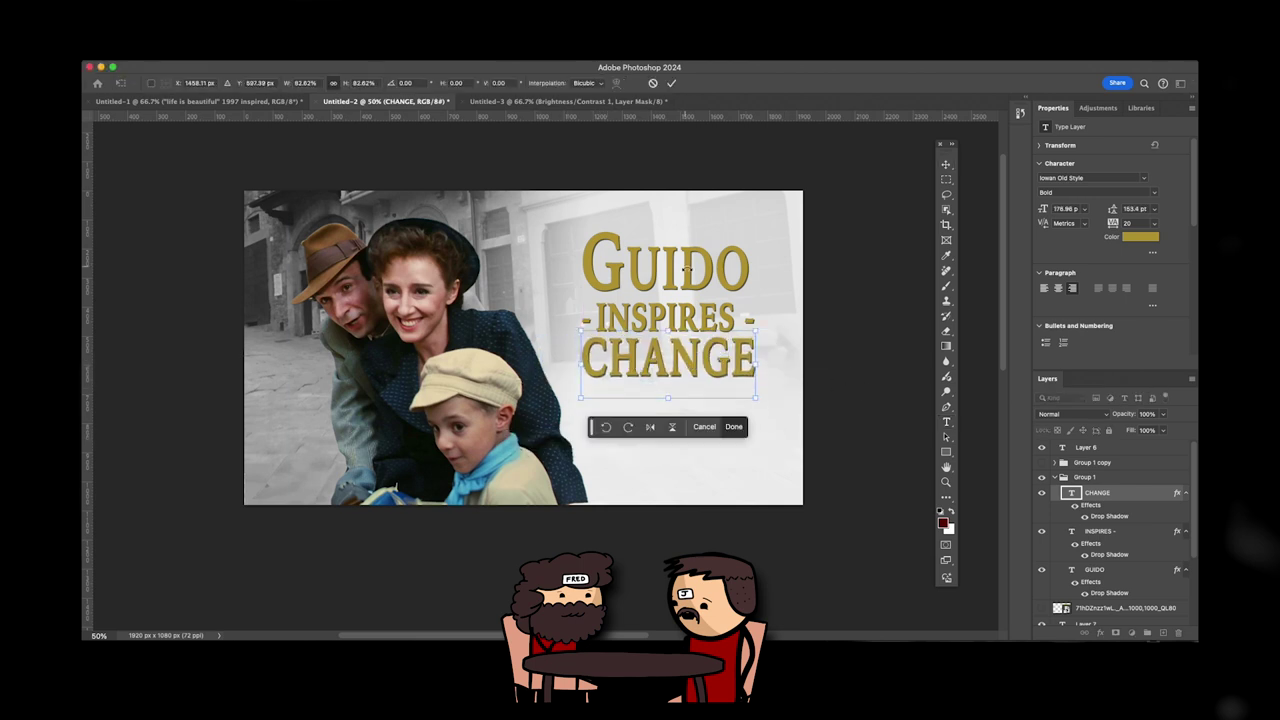
key(Return)
drag(665, 268, 665, 274)
Duplicate "- INSPIRES -" below the title and clear the text of the copy
key(ctrl+minus)
key(t)
click(627, 339)
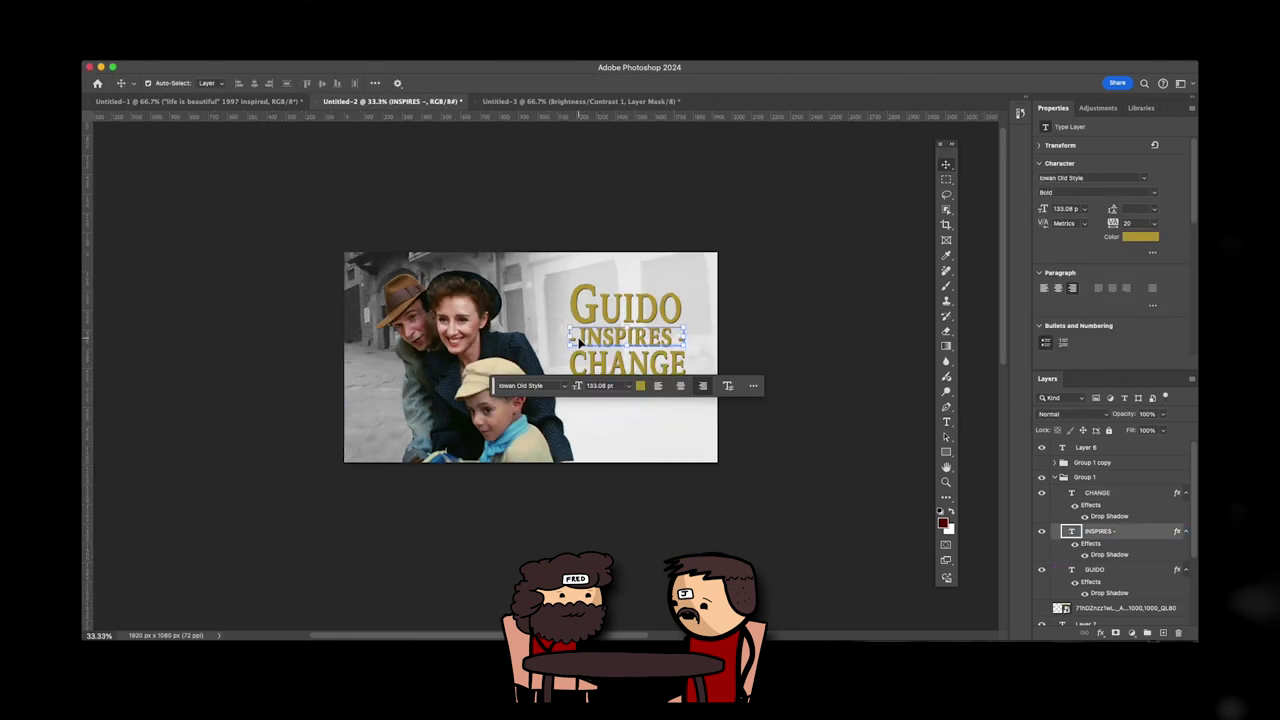
click(946, 164)
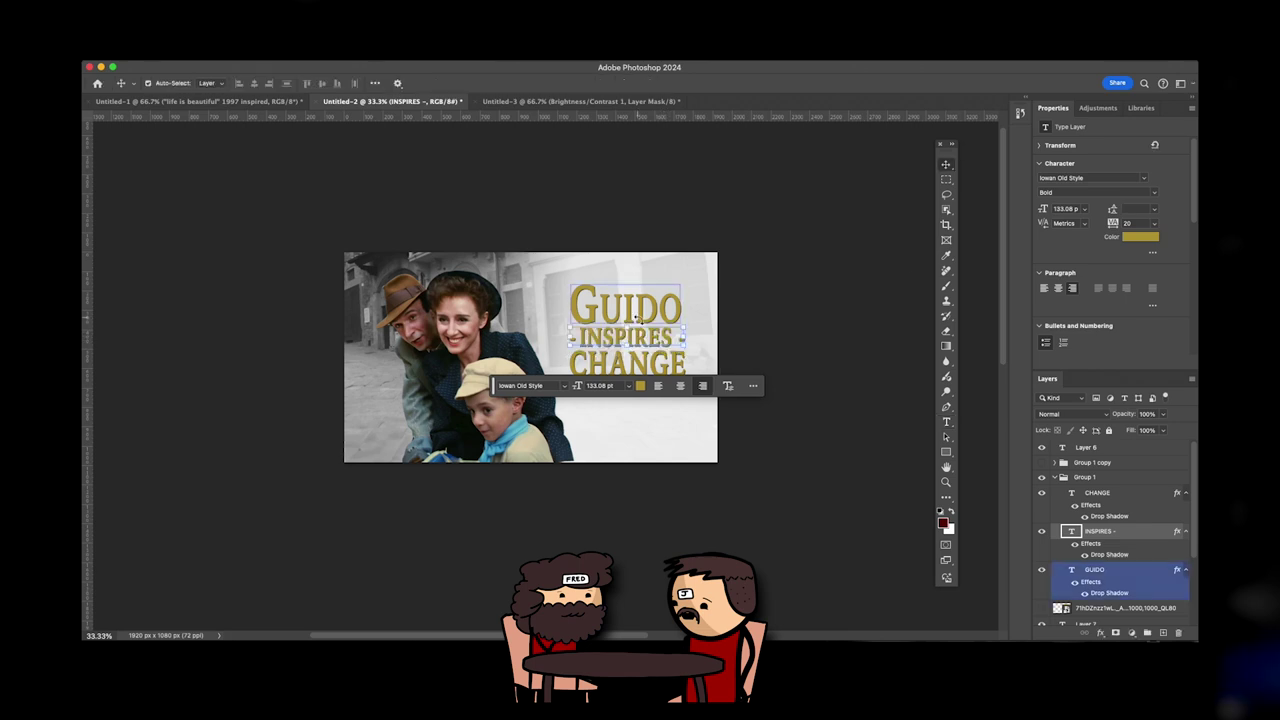
drag(645, 339, 650, 423)
double_click(650, 424)
key(super+a)
key(BackSpace)
Hide the original "- INSPIRES -" layer and enter "-INSPIRED-" in the copied line
click(946, 164)
click(1042, 531)
click(668, 375)
double_click(655, 401)
drag(668, 375, 687, 343)
text(-INSPIRED-)
Place "-INSPIRED-" between "GUIDO" and "CHANGE"
click(946, 164)
drag(545, 343, 630, 338)
key(Return)
click(763, 340)
click(668, 306)
click(764, 340)
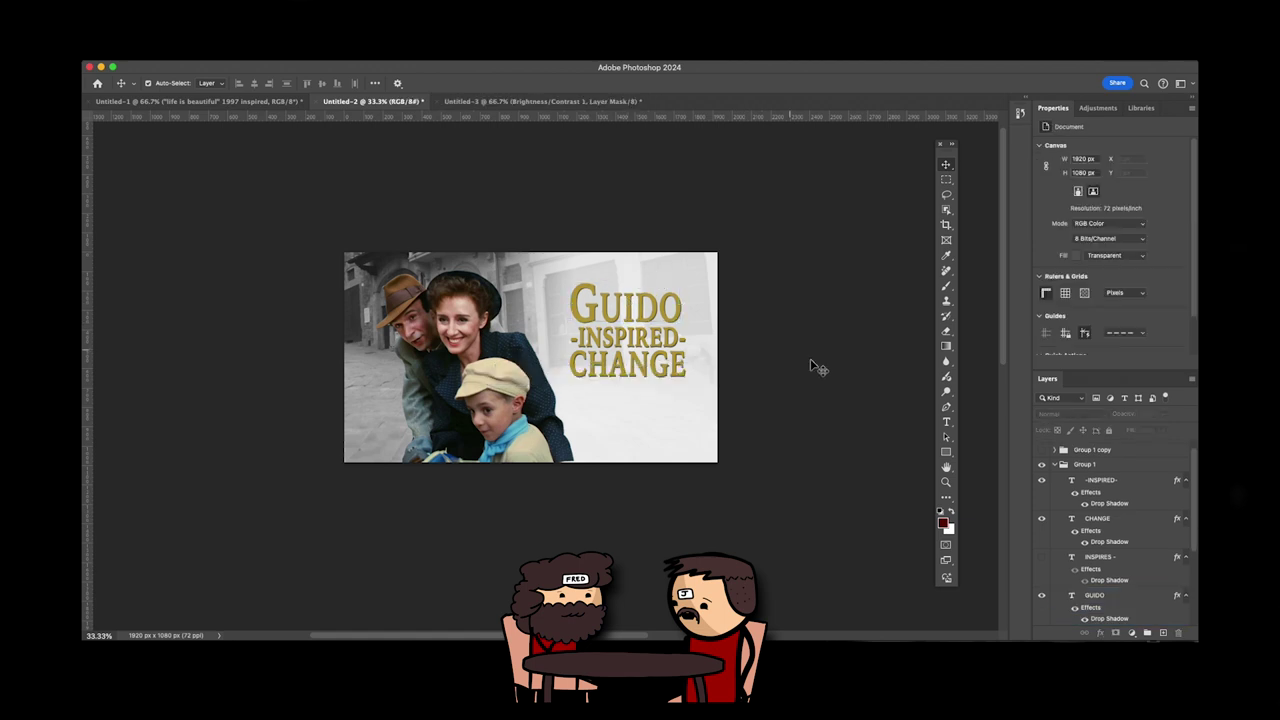
Try adding a dash on each side of "GUIDO", and undo it
double_click(640, 308)
click(572, 307)
text(-)
click(702, 310)
text(-)
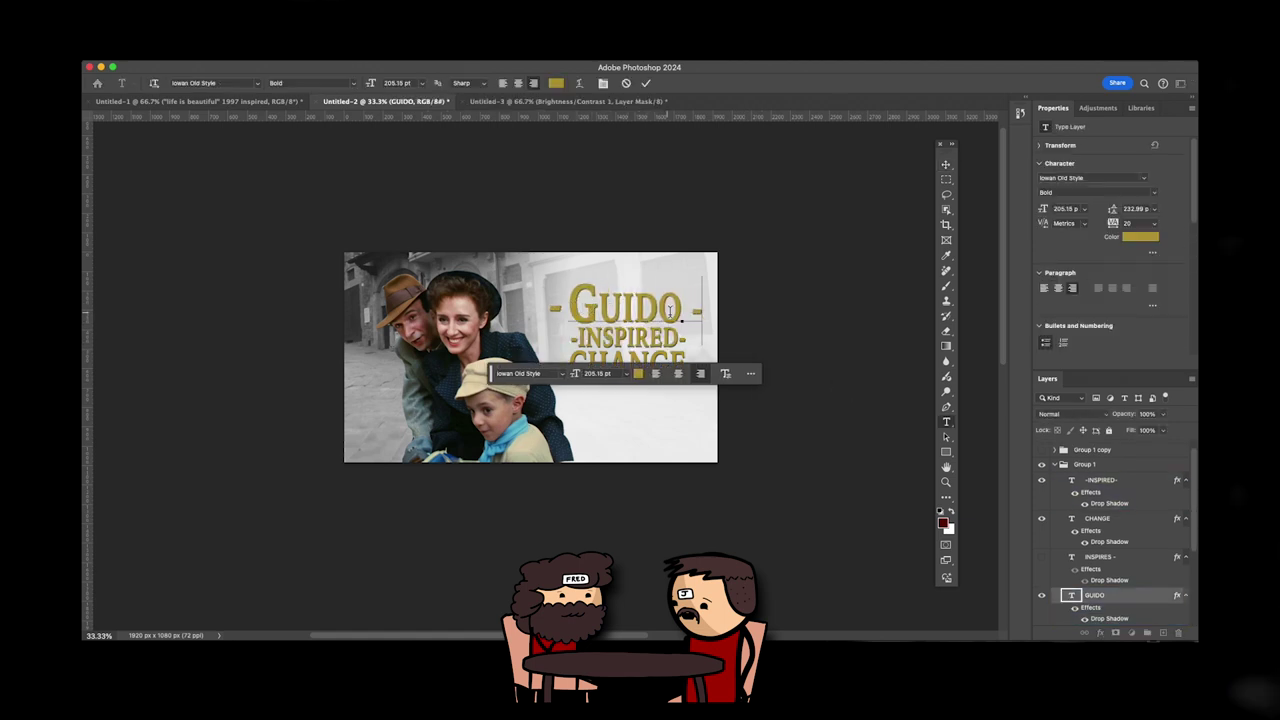
click(946, 164)
key(super+z)
key(super+z)
key(super+z)
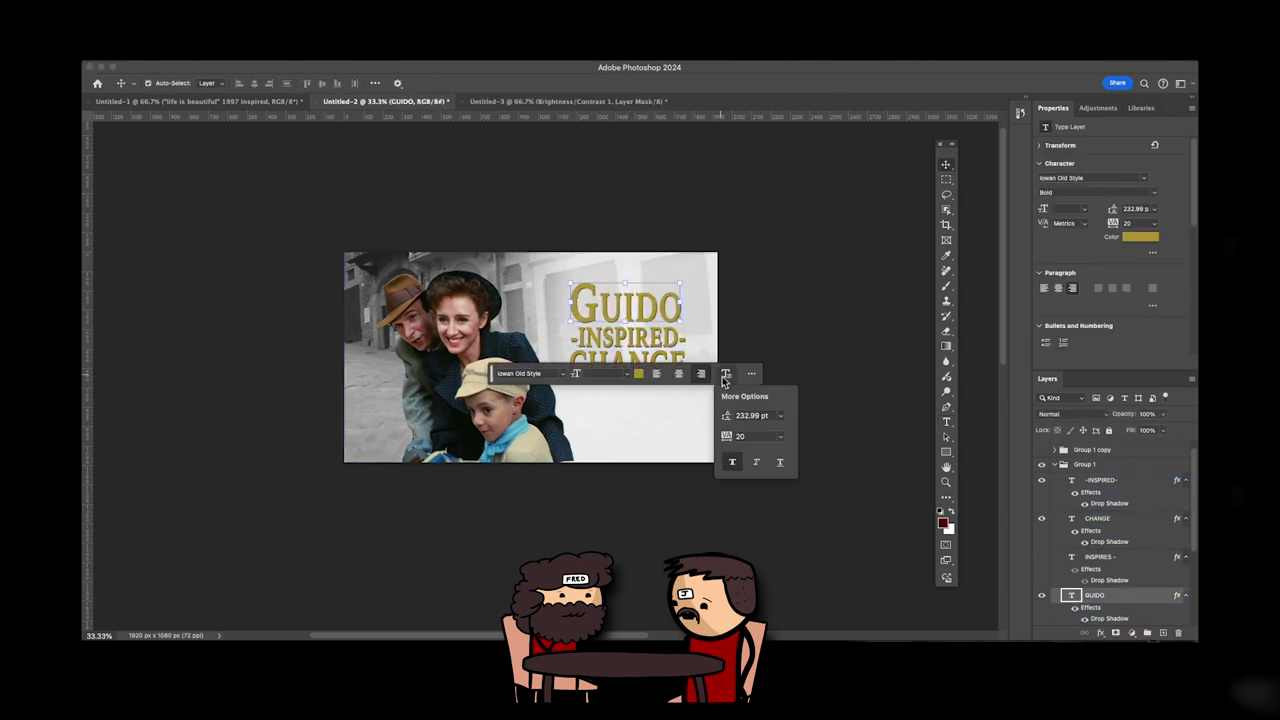
key(super+z)
key(super+z)
Nudge "CHANGE" slightly down to even out the title's line spacing, and check the thumbnail at reduced size
click(780, 392)
click(655, 366)
click(731, 420)
click(785, 400)
drag(668, 360, 669, 365)
click(785, 373)
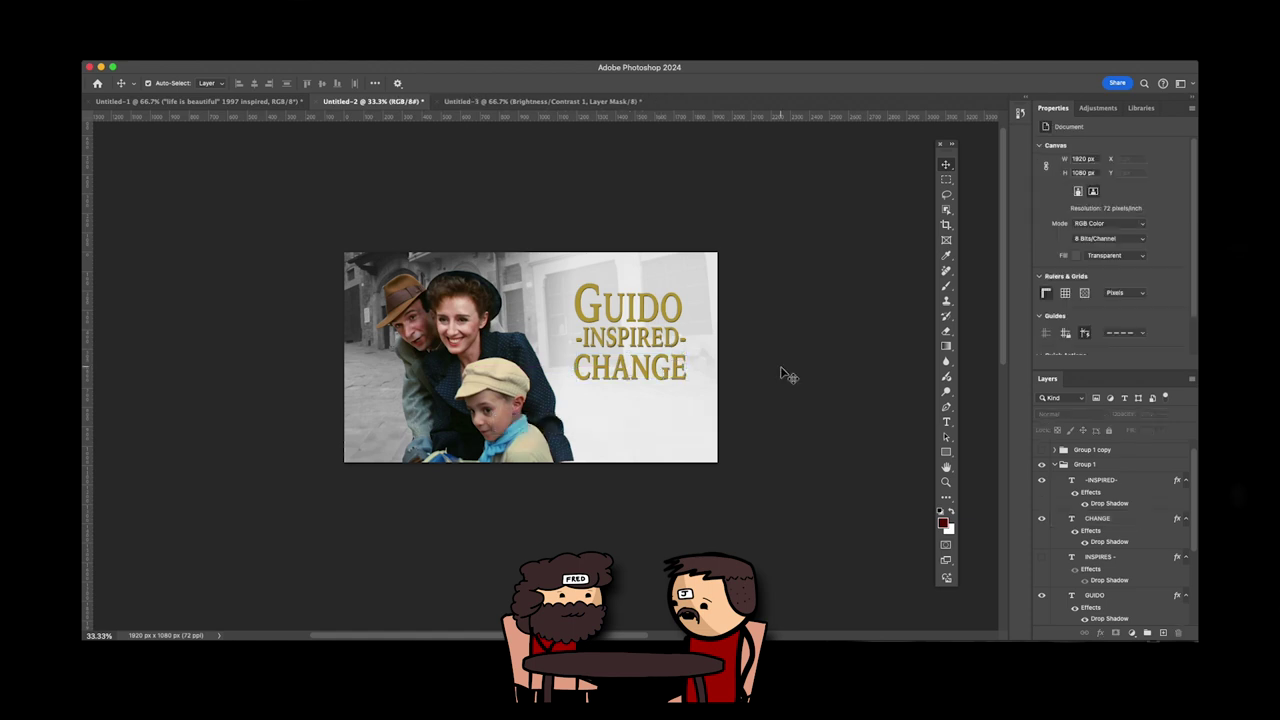
click(648, 315)
click(803, 347)
key(super+minus)
key(super+minus)
click(591, 346)
click(757, 373)
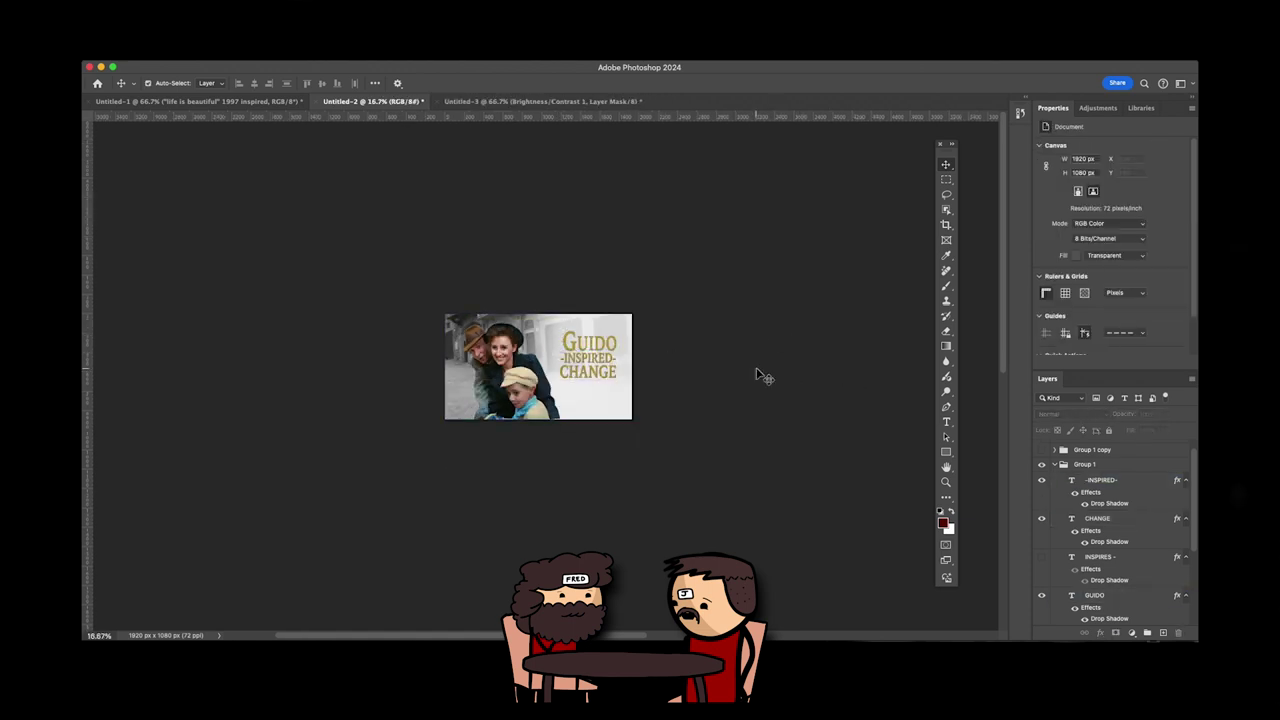
Place a vertical guide along the left edge of the title
click(593, 342)
key(super+plus)
key(super+plus)
key(super+plus)
drag(685, 357, 619, 447)
key(super+plus)
key(super+plus)
key(super+plus)
drag(800, 349, 546, 241)
key(super+minus)
drag(87, 317, 391, 292)
Scale "GUIDO" to about 102% so its left edge meets the guide
drag(383, 286, 465, 393)
key(super+plus)
drag(346, 334, 341, 334)
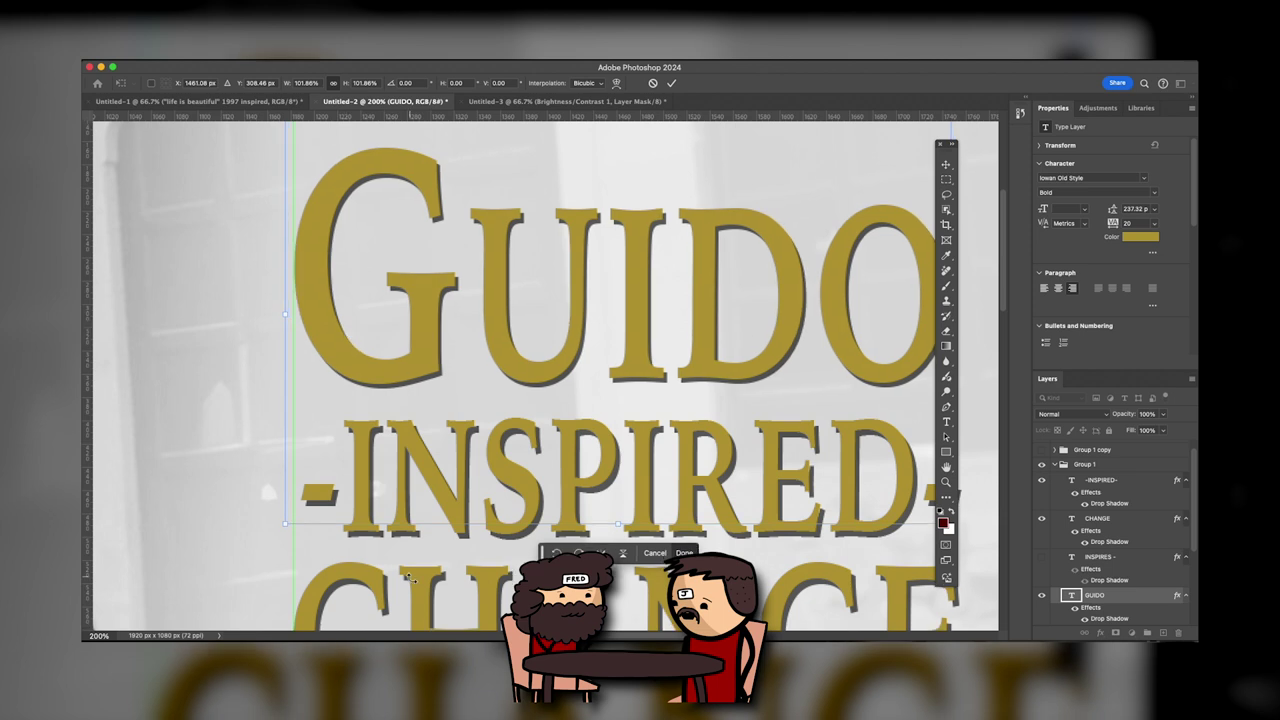
key(Return)
Align the guide with the right edge of "CHANGE" and widen "-INSPIRED-" to reach it
click(663, 509)
drag(971, 366, 970, 366)
drag(774, 400, 502, 285)
drag(697, 443, 690, 443)
key(super+t)
drag(683, 389, 694, 390)
key(Return)
scroll(694, 390, up, 3)
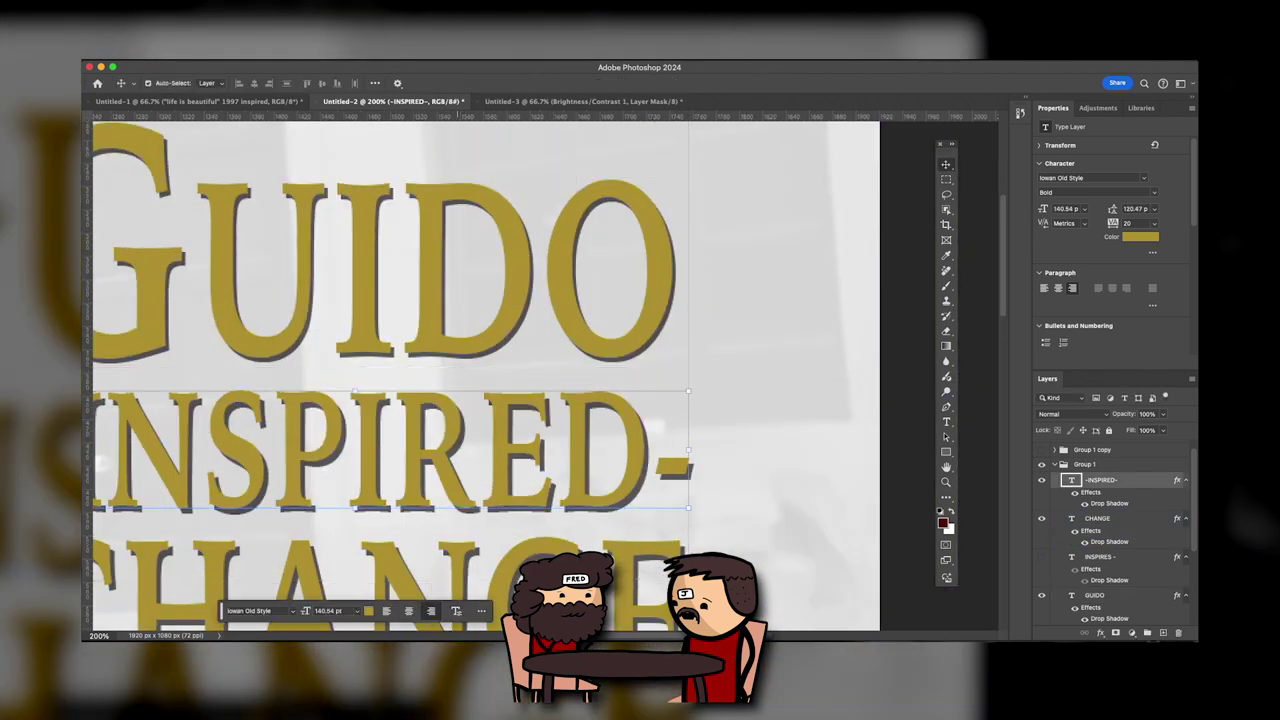
Scale "GUIDO" so its right edge meets the guide at the end of the other title lines
click(661, 287)
key(super+t)
drag(680, 289, 690, 289)
key(super+minus)
key(Return)
key(super+minus)
key(super+minus)
click(755, 545)
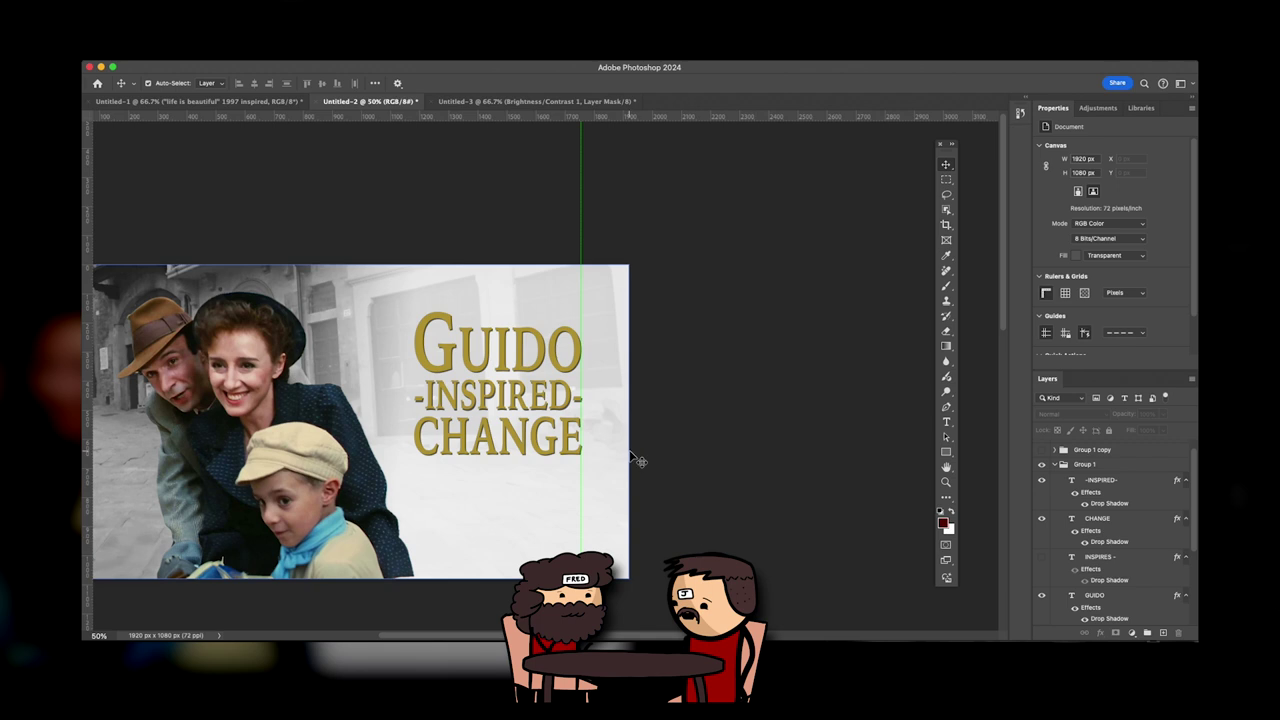
key(super+minus)
scroll(680, 330, left, 3)
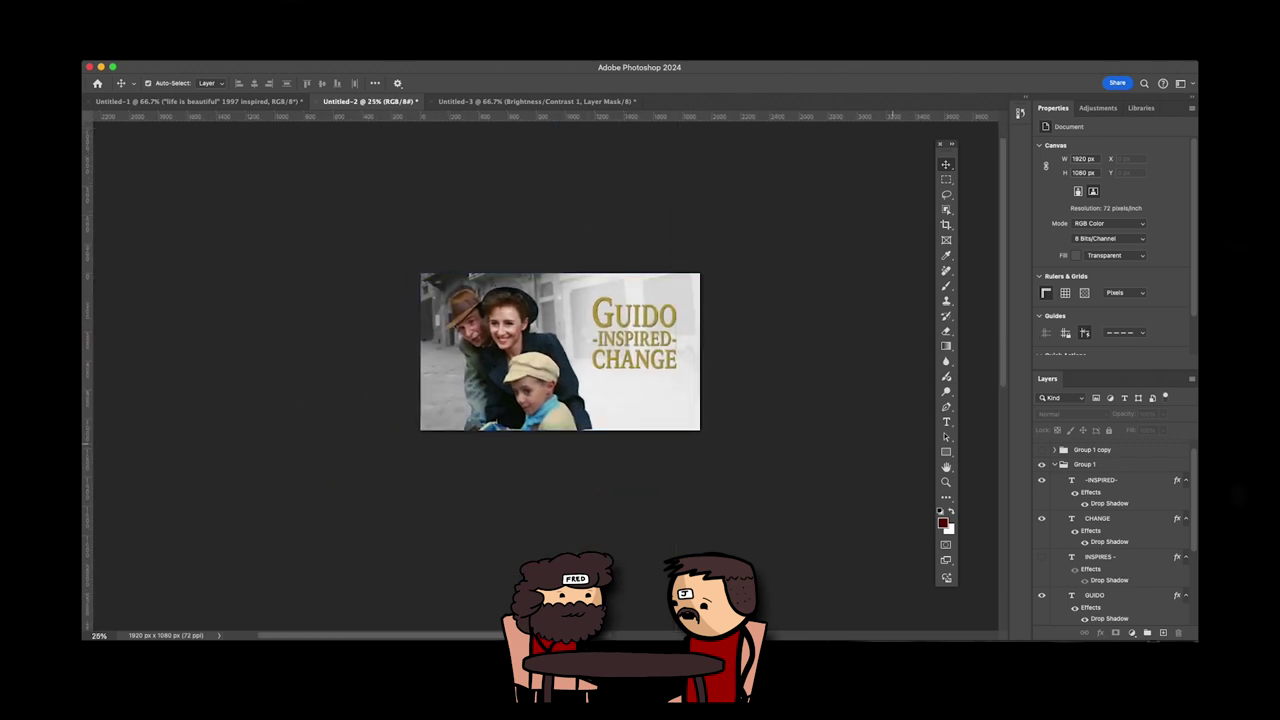
Show the "Life is Beautiful" cover image and place it beside the title as a reference for the credit line
scroll(1095, 545, down, 5)
click(1041, 503)
drag(603, 420, 630, 472)
key(super+plus)
key(super+plus)
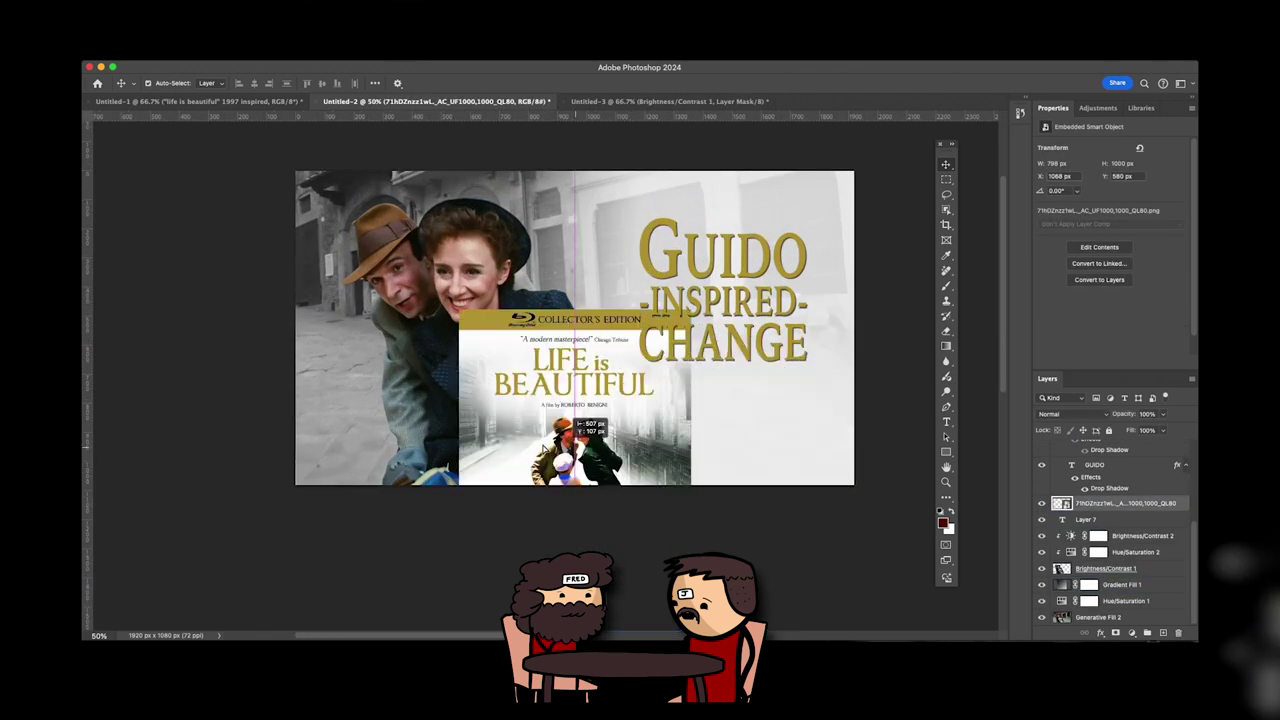
drag(745, 425, 443, 262)
drag(558, 322, 673, 322)
drag(587, 350, 552, 416)
key(Return)
Try a text line reading "A film by ROBERTO BENIGNI" over the cover's credit line
key(t)
click(416, 333)
drag(234, 328, 353, 334)
text(A dilA)
scroll(1080, 307, down, 2)
text(film by ROBERTO BENIGNI)
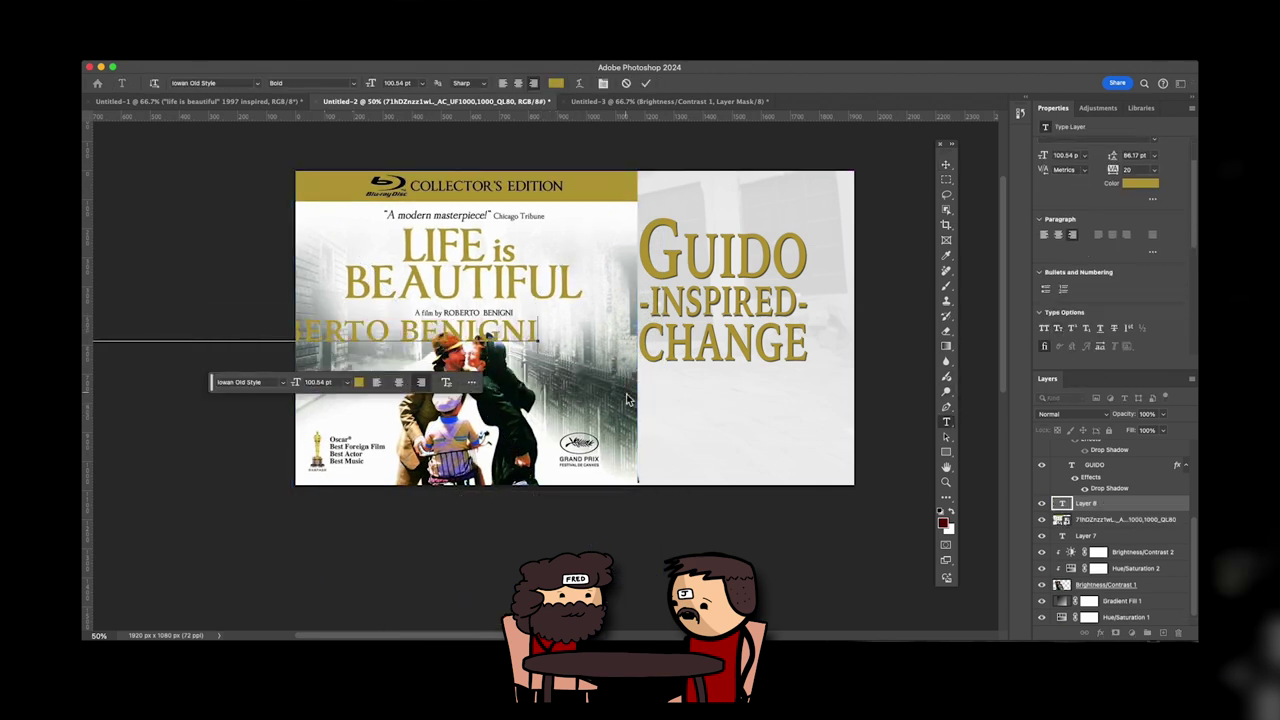
drag(479, 324, 230, 326)
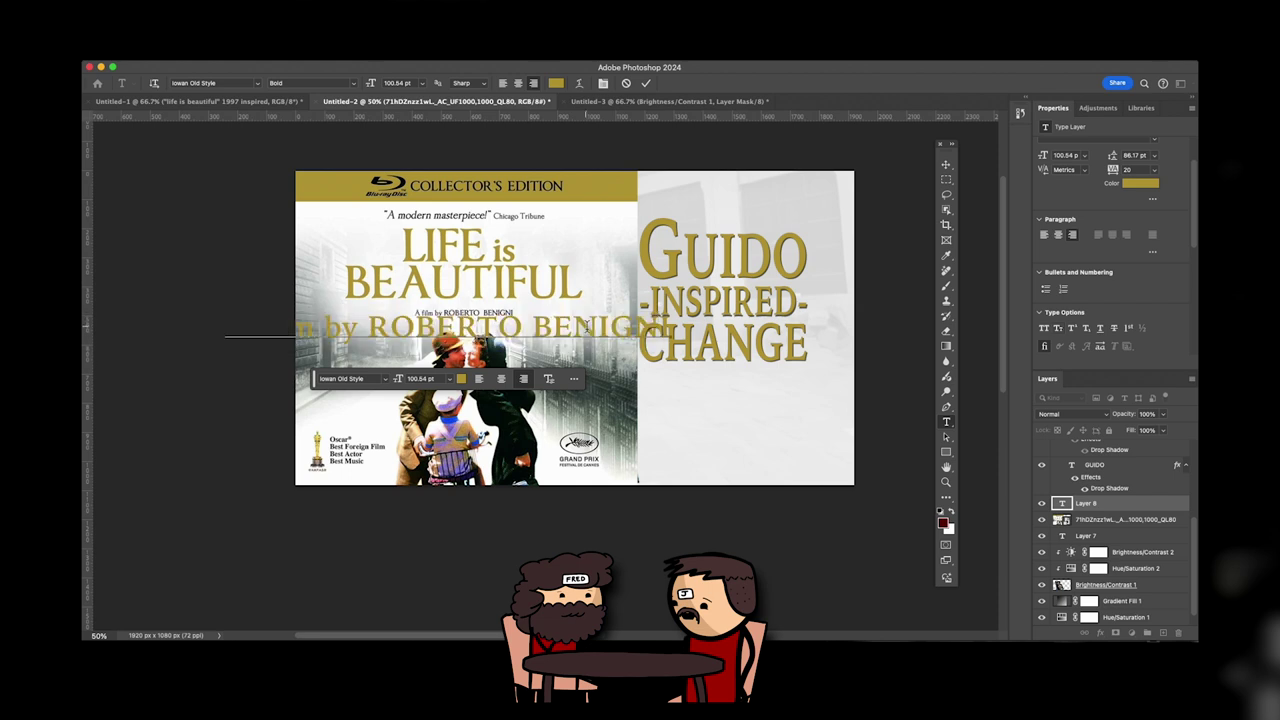
key(super+a)
Enter "A film" as the text line and reduce it to 25 pt to match the cover's credit
scroll(1134, 303, down, 3)
scroll(1134, 303, up, 5)
drag(1044, 210, 1010, 224)
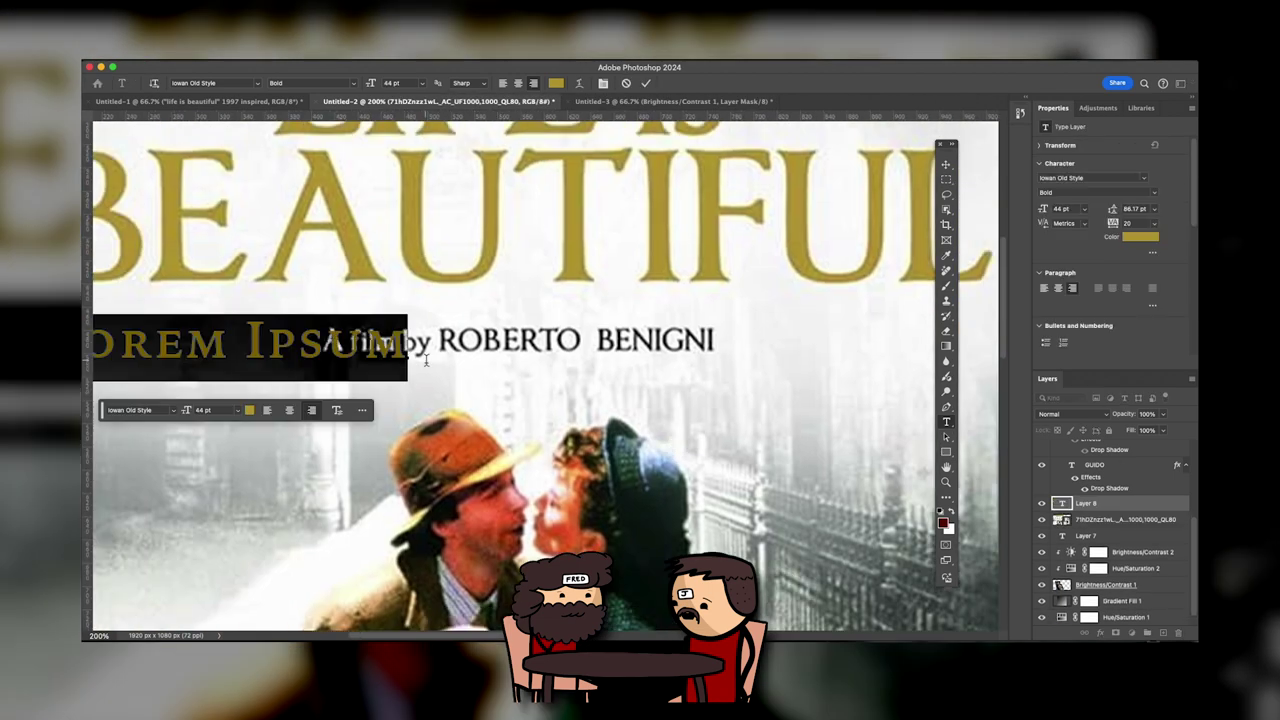
text(A film)
key(super+a)
click(343, 411)
drag(280, 411, 269, 414)
Position "A film" over the cover's credit line and tighten its tracking to -60 to match
click(946, 165)
drag(383, 338, 383, 346)
key(ctrl+t)
key(Return)
scroll(1133, 260, down, 1)
scroll(1133, 260, up, 5)
drag(1112, 223, 1052, 225)
key(super+equal)
key(super+equal)
Move the credit line beneath the title and retype it as "A discussion by" plus the two hosts' names
drag(396, 348, 466, 362)
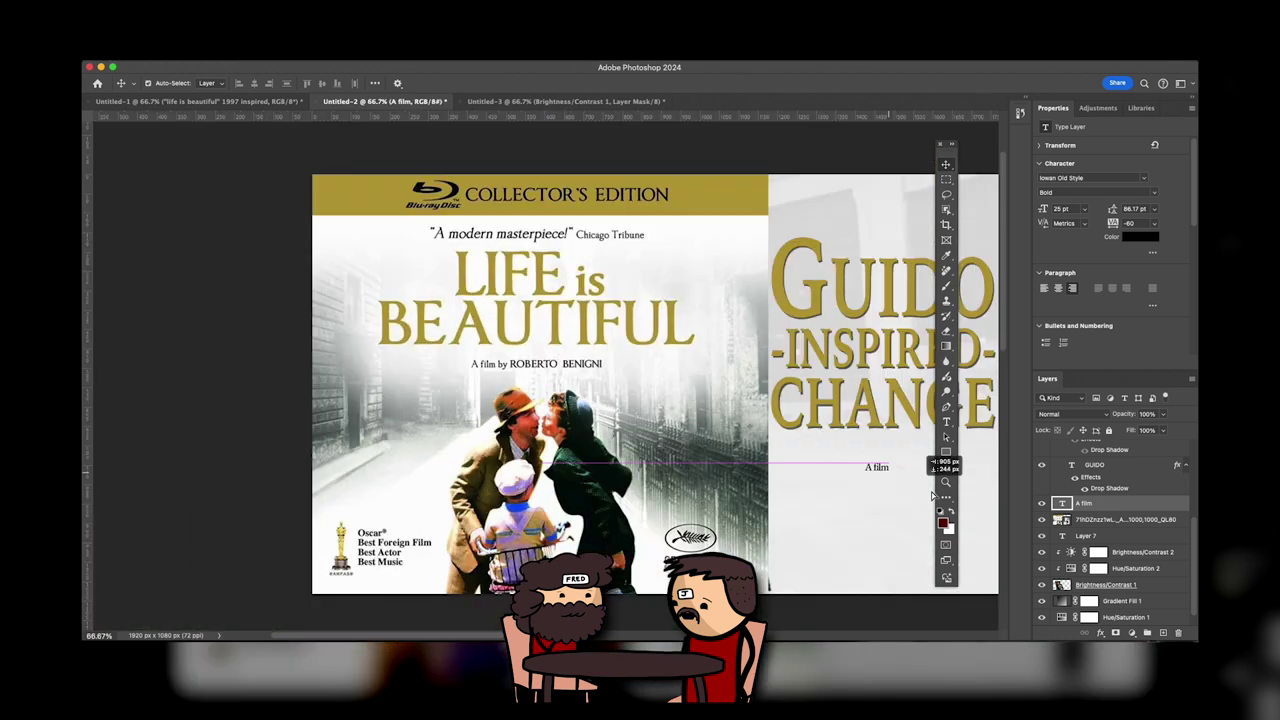
double_click(812, 468)
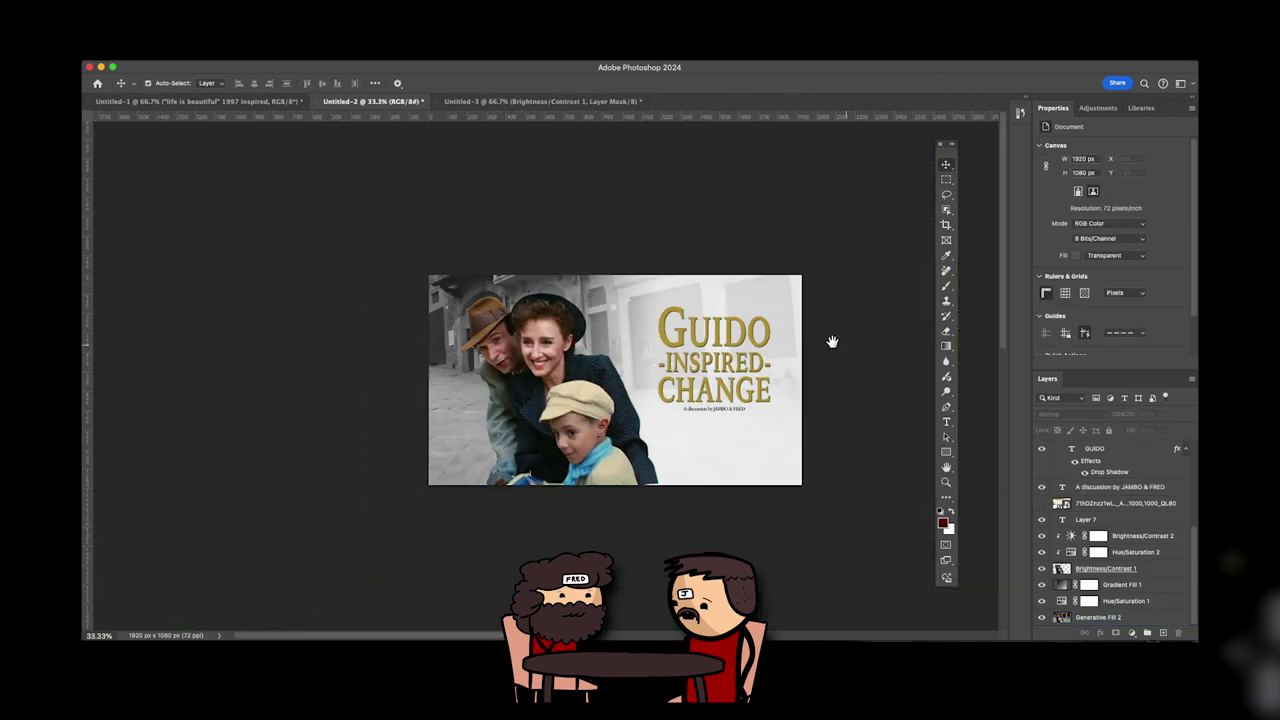
key(ctrl+equal)
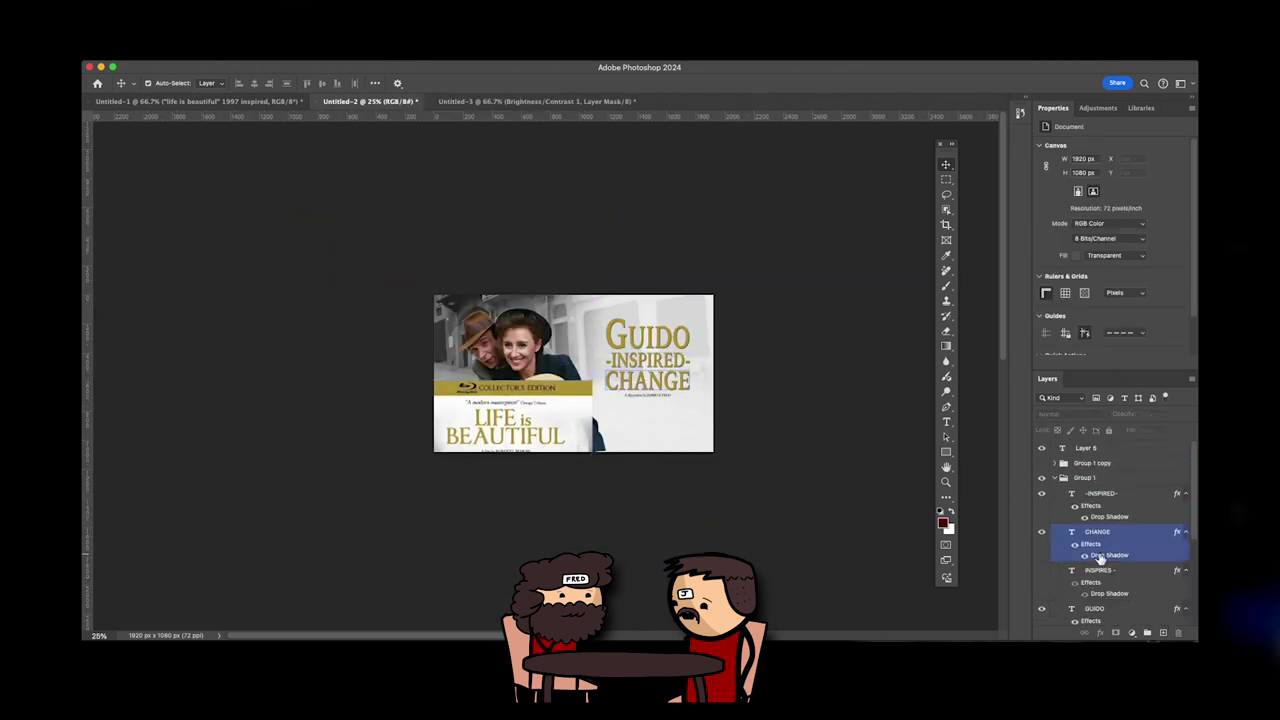
Duplicate the title group, and shrink "GUIDO" to match "LIFE is" on the cover image
click(1097, 478)
right_click(1097, 483)
click(990, 302)
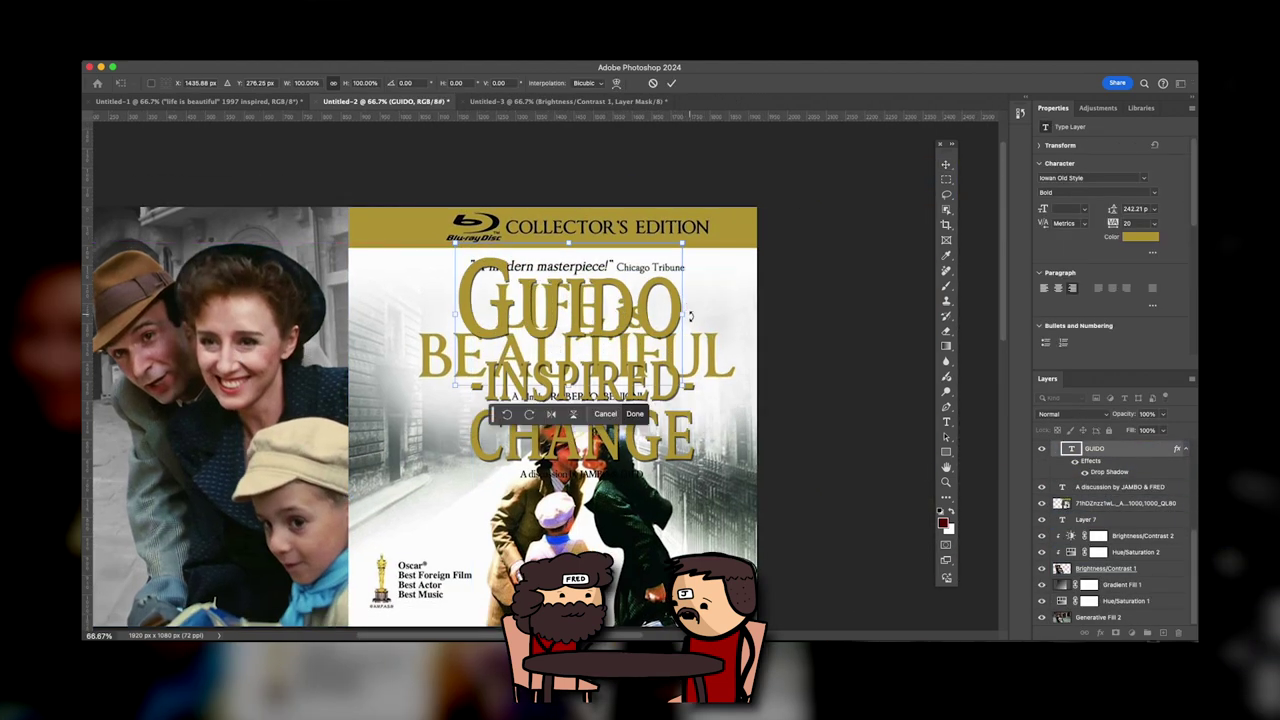
drag(458, 311, 495, 311)
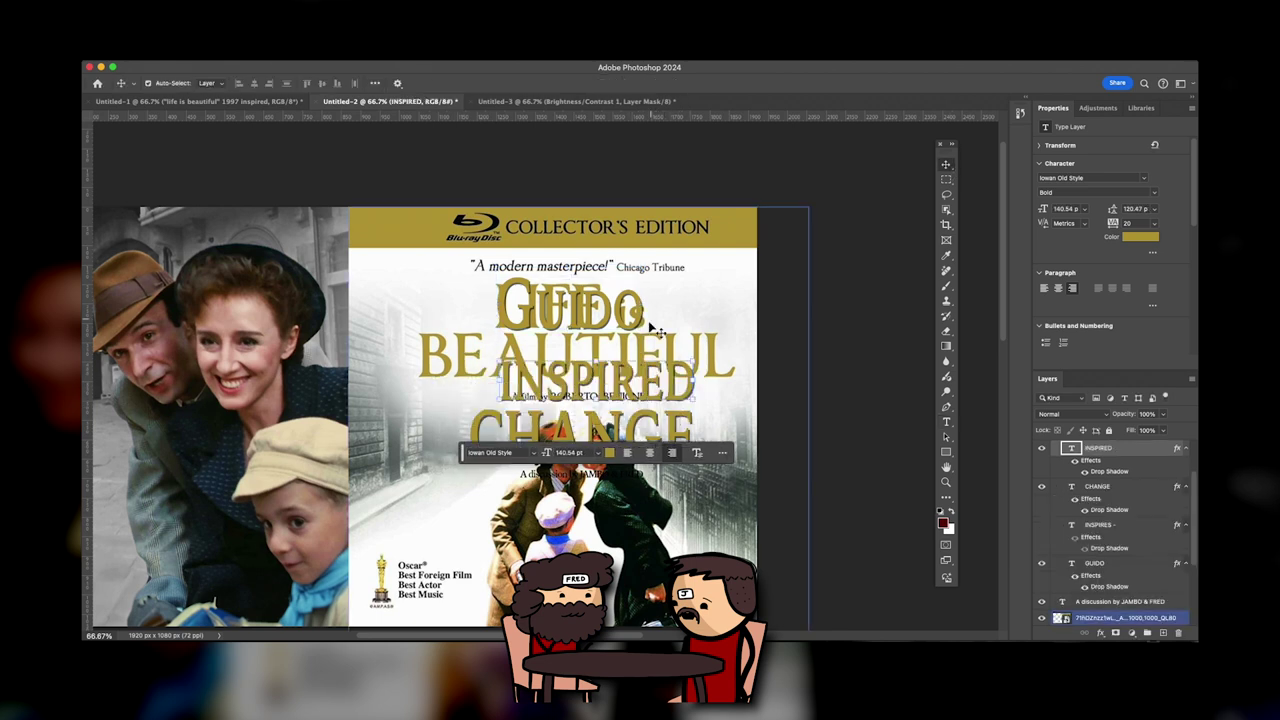
Extend the "INSPIRED" line so it reads "INSPIRED CHANGE"
key(ctrl+a)
text(Change)
key(BackSpace)
key(BackSpace)
key(BackSpace)
key(BackSpace)
key(BackSpace)
text(HANGE)
Reduce "HANGE" to 114 pt and shrink "NSPIRED" too, leaving both initials larger
drag(612, 362, 462, 364)
drag(369, 432, 353, 432)
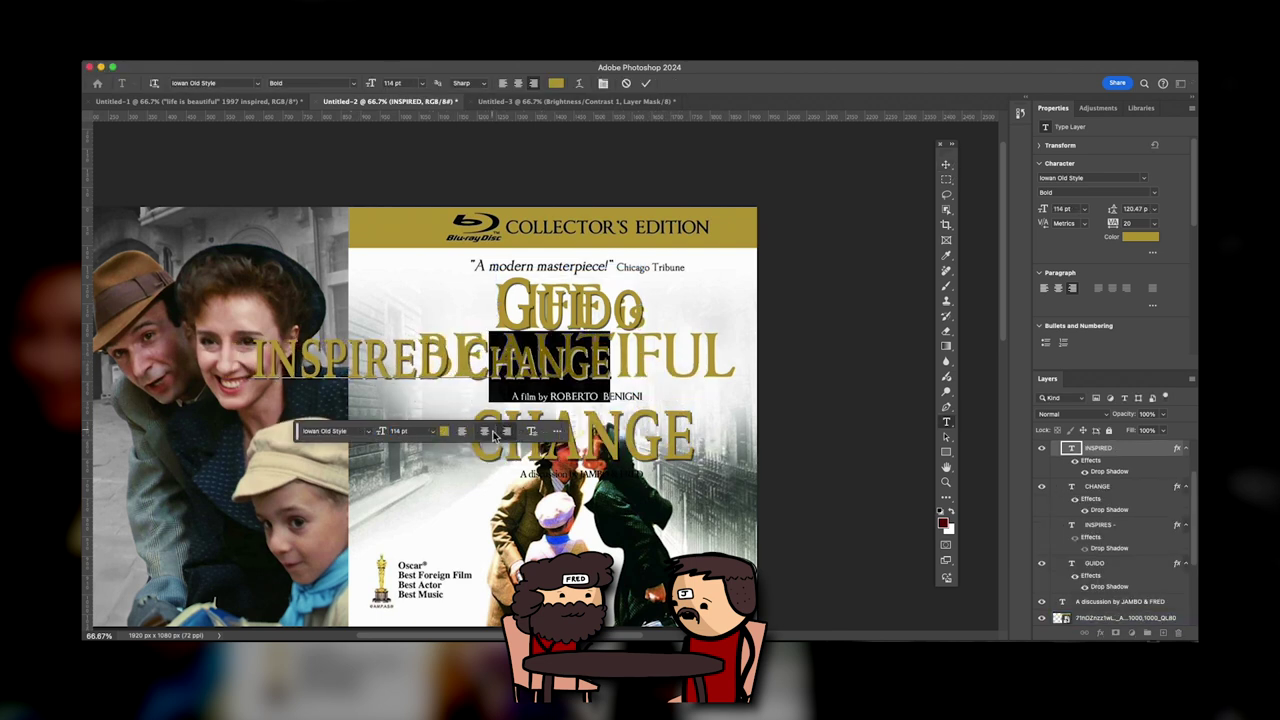
drag(447, 362, 271, 362)
drag(382, 432, 366, 432)
Move "INSPIRED CHANGE" over the cover's "BEAUTIFUL" and scale it to about 98% width and 117% height
click(946, 165)
drag(472, 362, 580, 320)
key(ctrl+t)
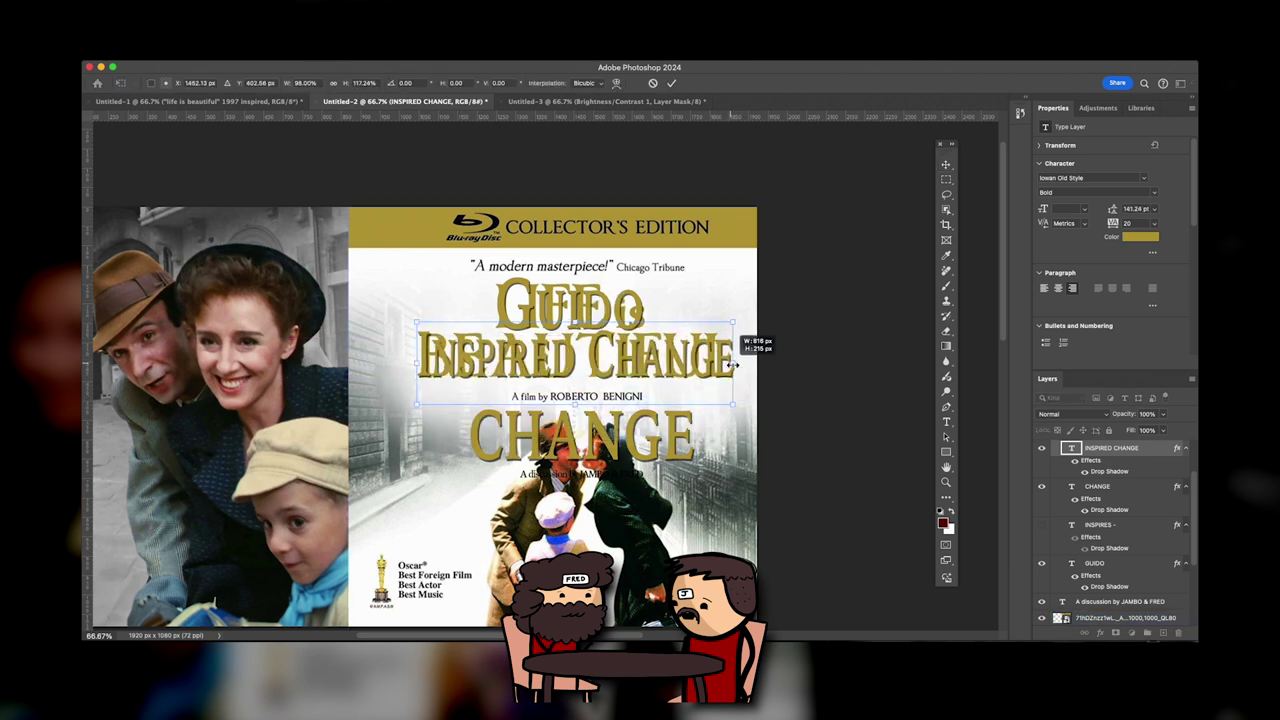
key(Return)
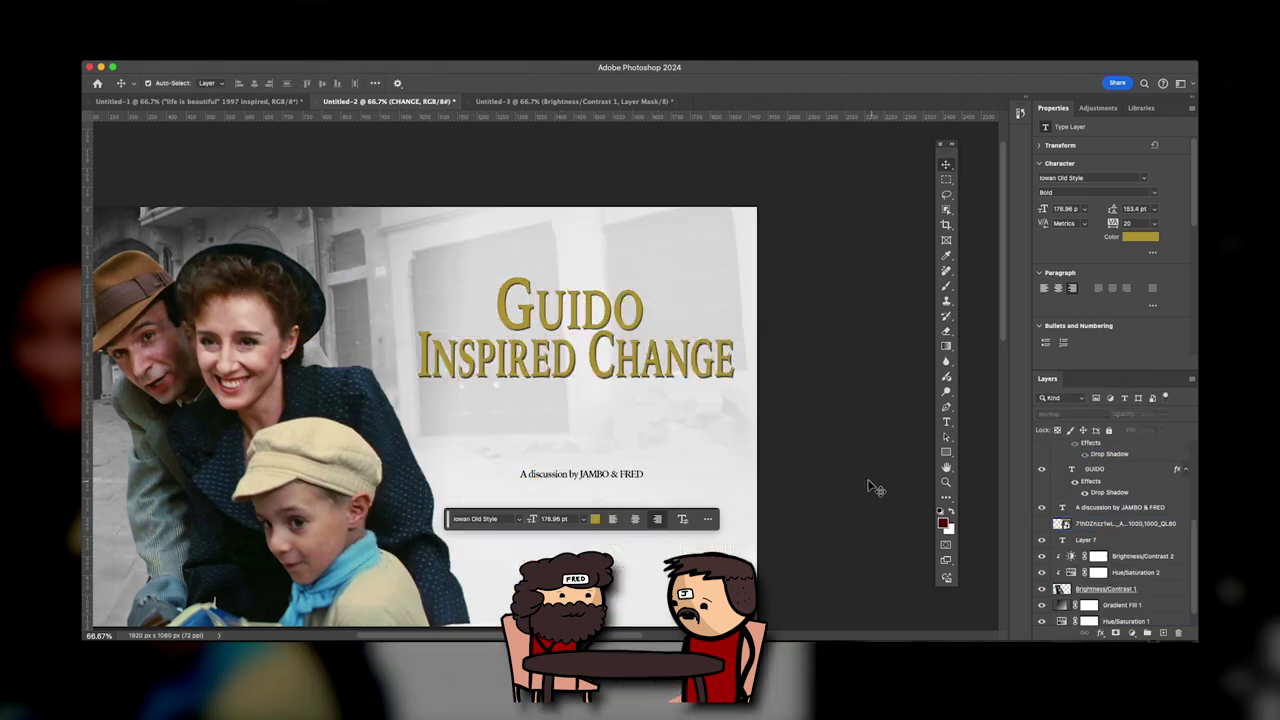
View the whole thumbnail at 25% and collapse the title groups in the layer stack
key(ctrl+minus)
key(ctrl+minus)
key(ctrl+minus)
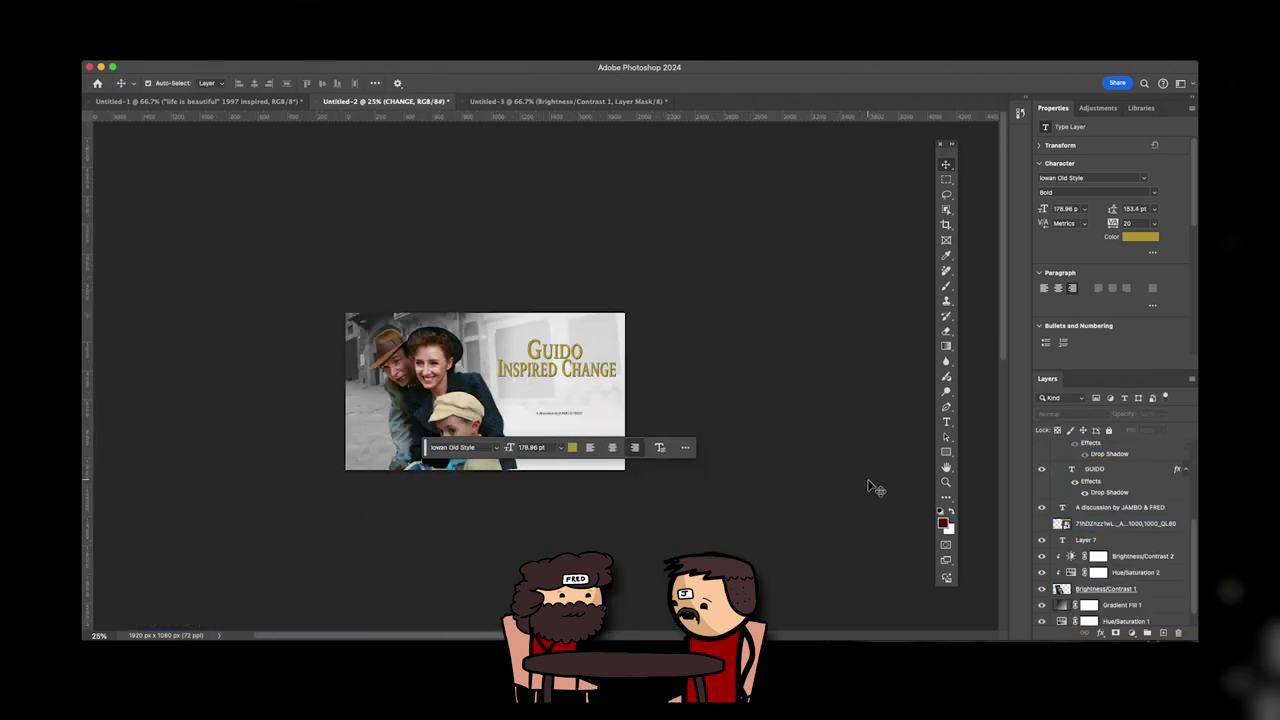
click(582, 370)
click(680, 374)
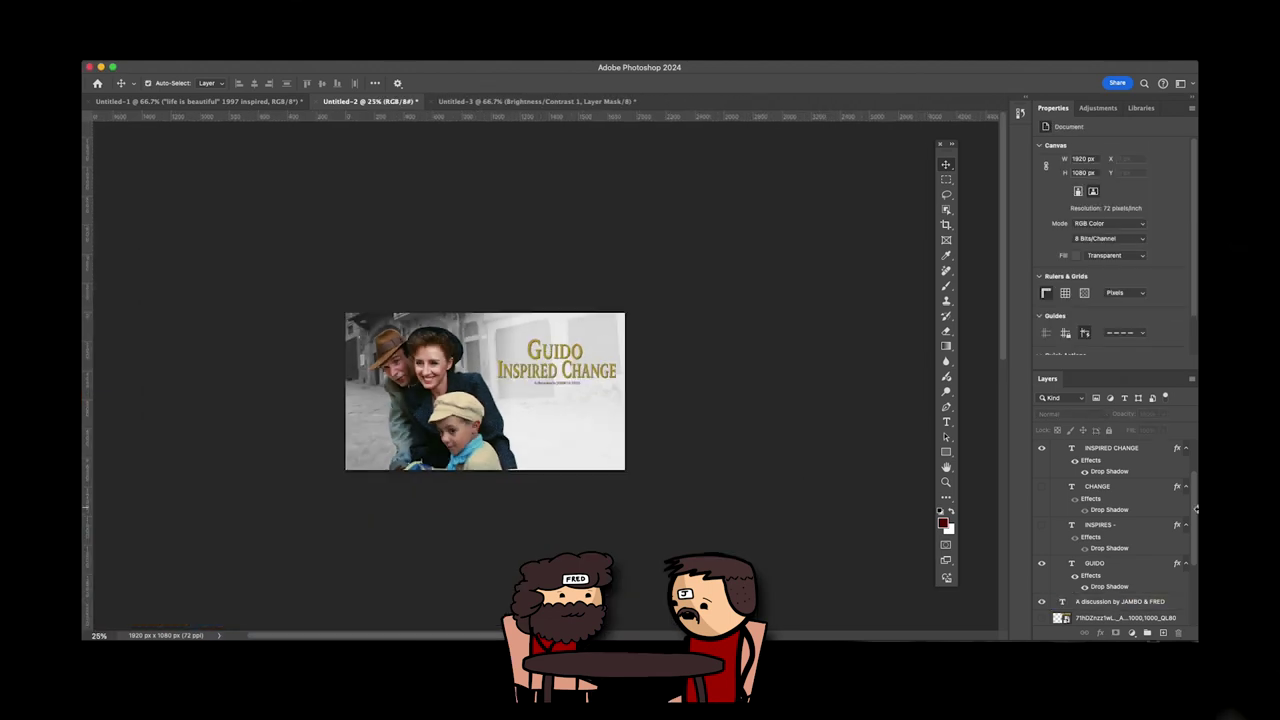
click(1056, 465)
click(1056, 465)
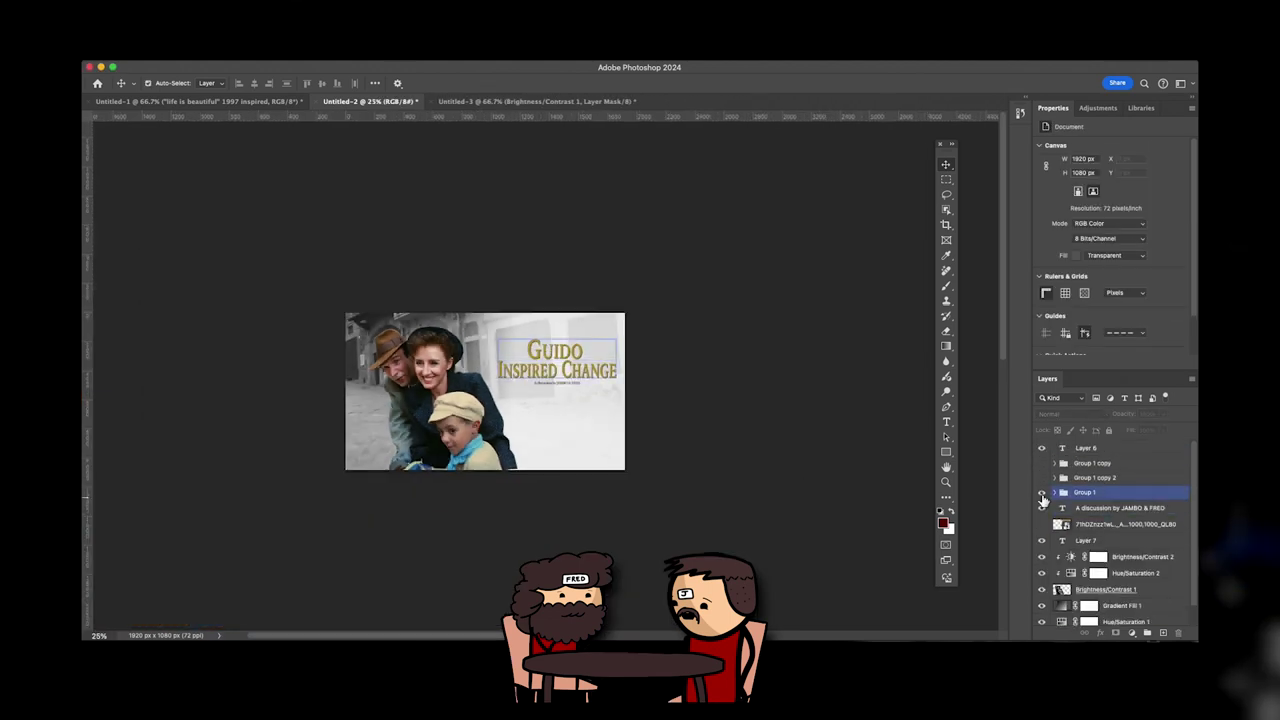
Duplicate the discussion credit line into the group holding the "GUIDO -INSPIRED- CHANGE" title
drag(1102, 510, 1098, 557)
key(super+j)
scroll(1085, 488, up, 2)
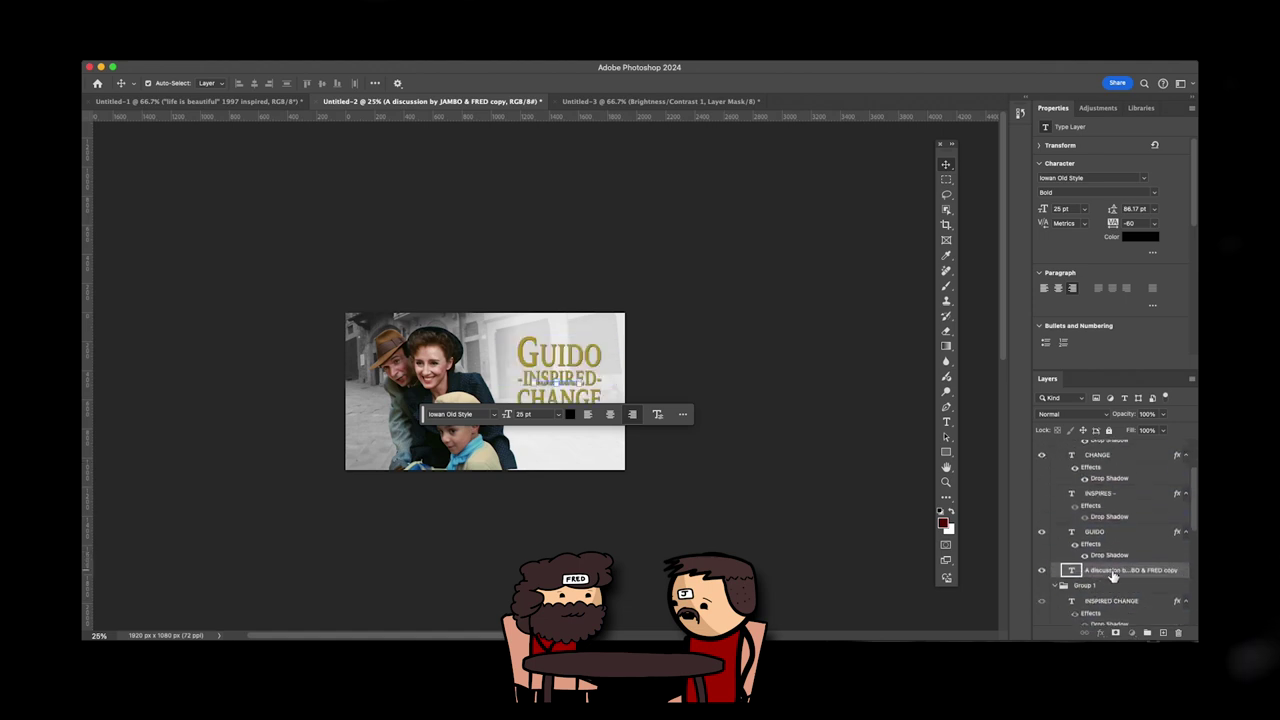
key(super+1)
click(1110, 566)
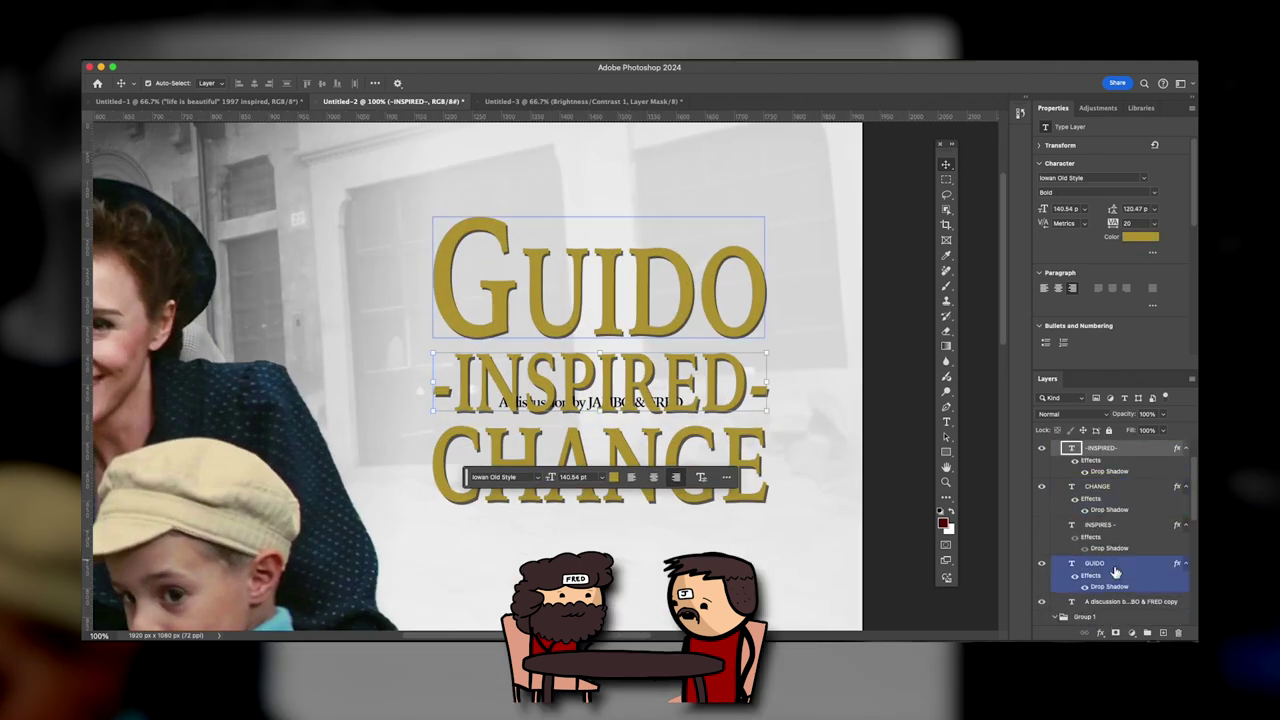
key(super+minus)
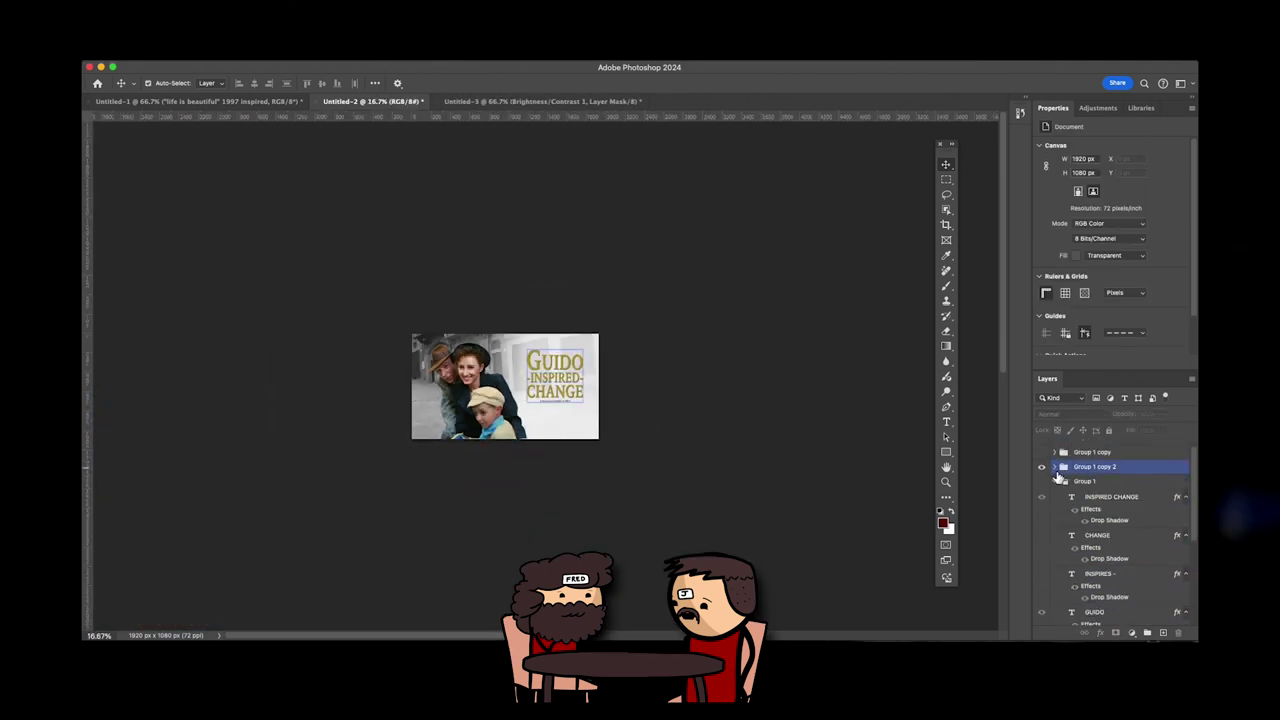
Compare the two title layouts by switching group visibility, leaving the three-line "GUIDO -INSPIRED- CHANGE" group shown
click(1054, 481)
click(1042, 488)
click(1043, 489)
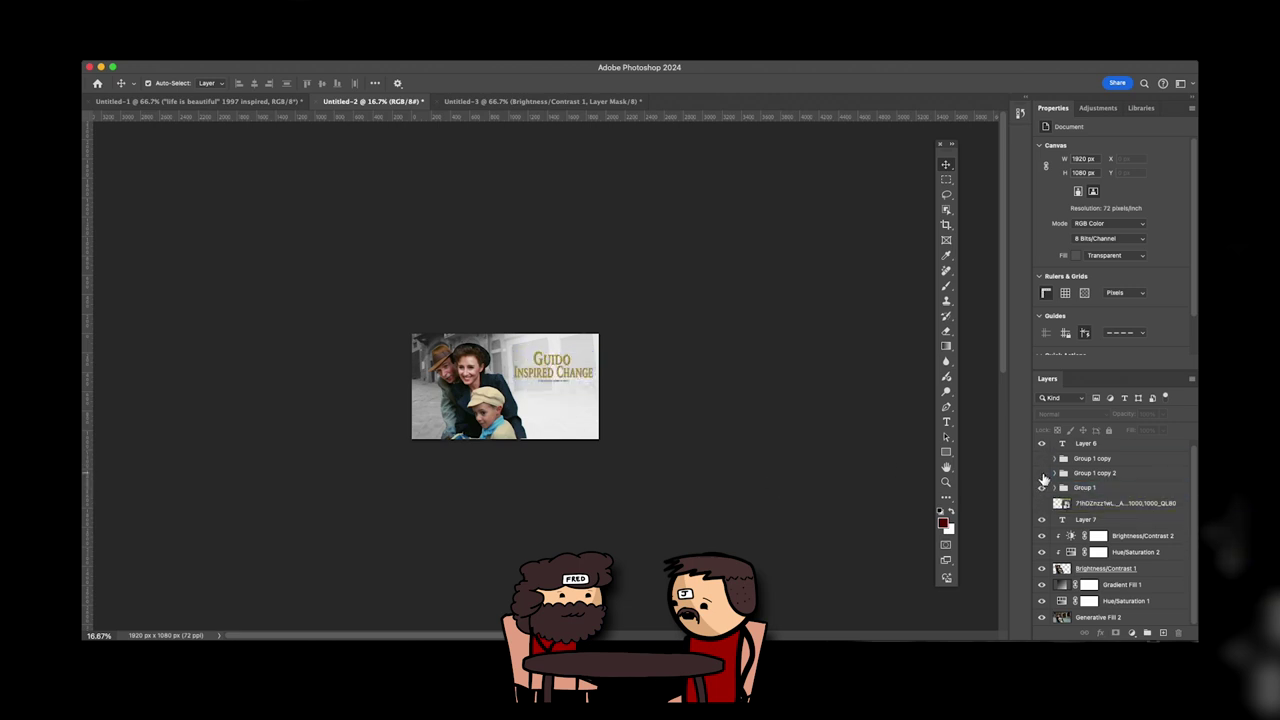
key(super+plus)
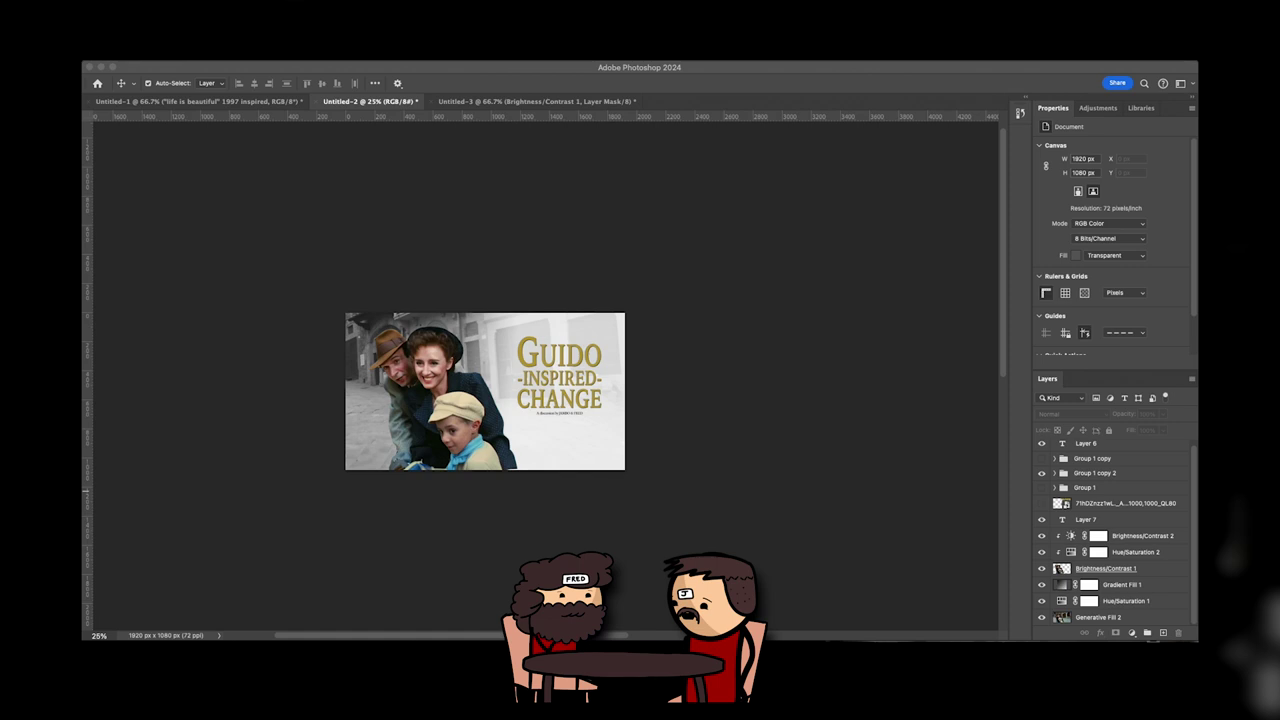
Show the Life Is Beautiful cover layer, scale it to about 75% and move it over the couple beside the title
click(754, 537)
click(1042, 503)
drag(562, 400, 517, 507)
key(super+z)
drag(485, 371, 485, 478)
drag(490, 525, 441, 401)
key(super+plus)
key(super+plus)
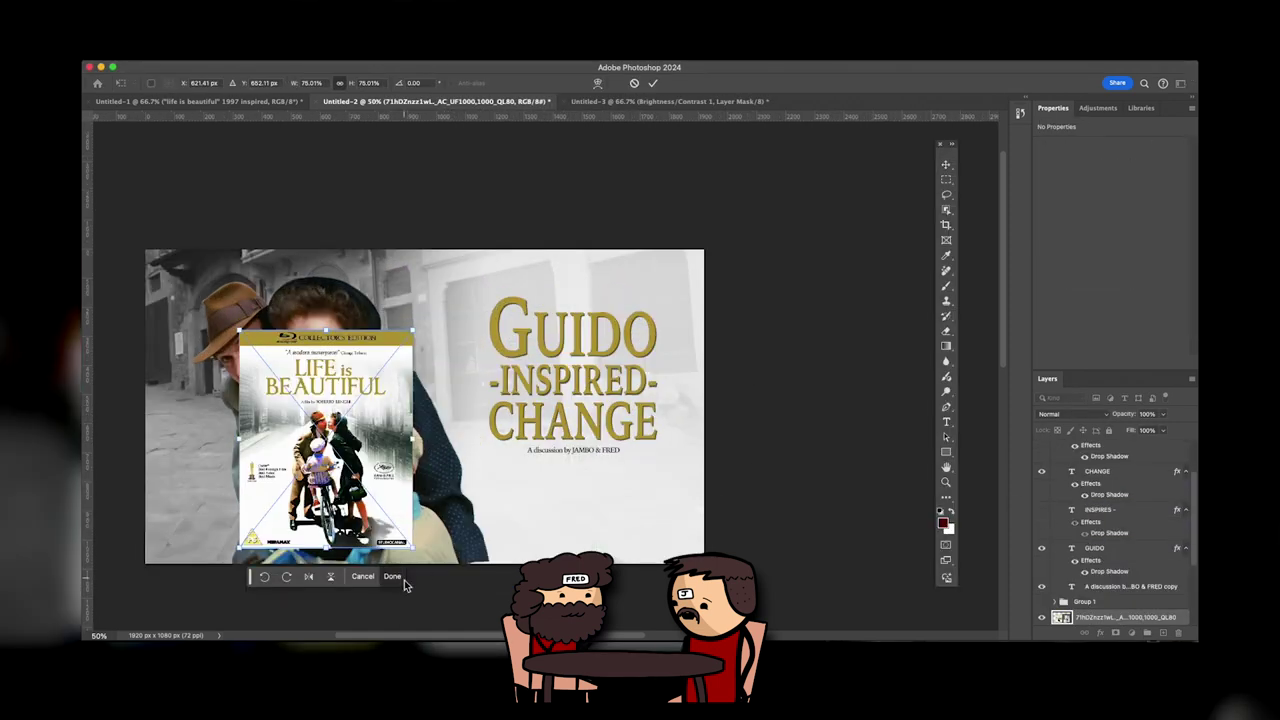
drag(380, 486, 307, 432)
scroll(1123, 577, down, 5)
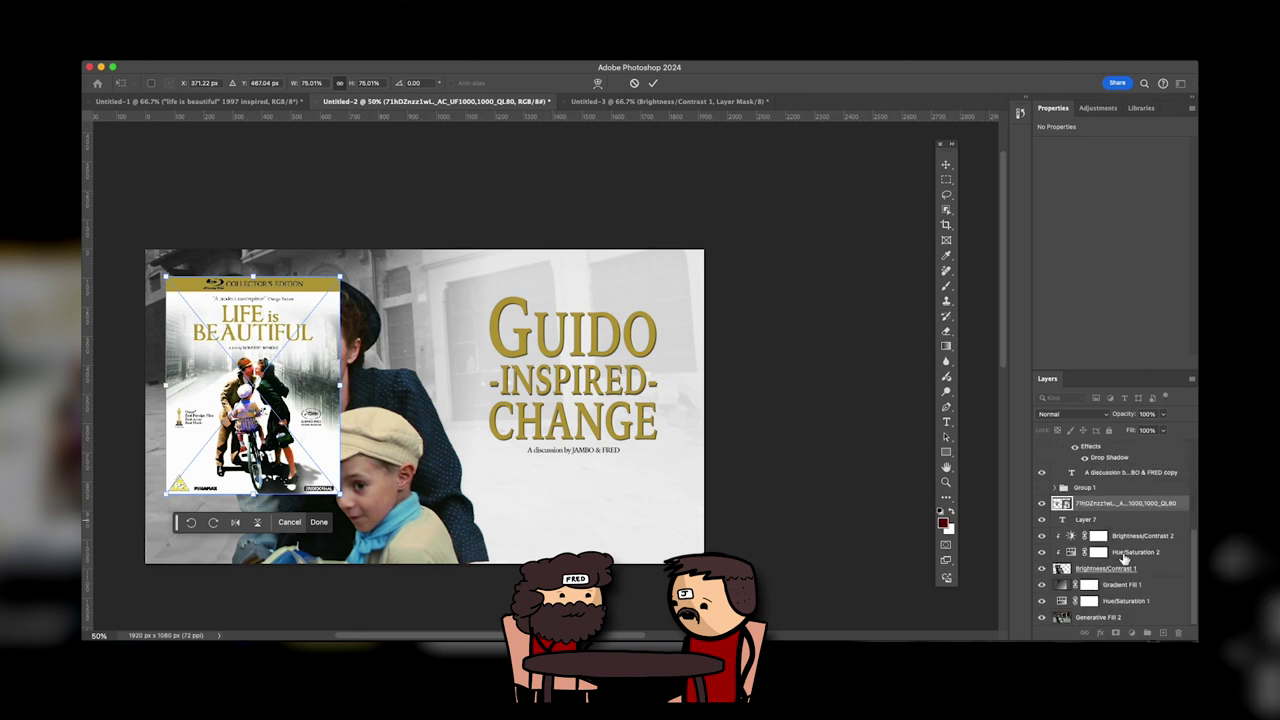
key(Return)
Duplicate the cover layer and shrink the copy to about 578 x 724 px
key(super+j)
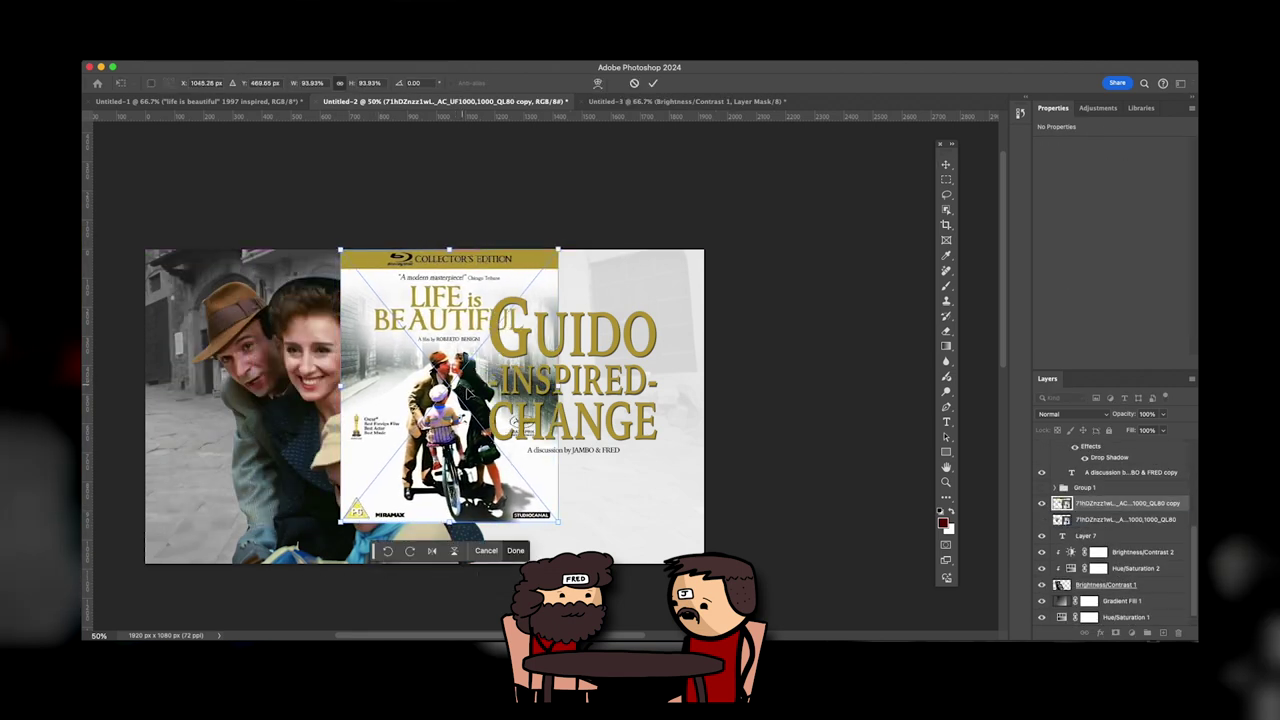
drag(449, 522, 449, 460)
key(Return)
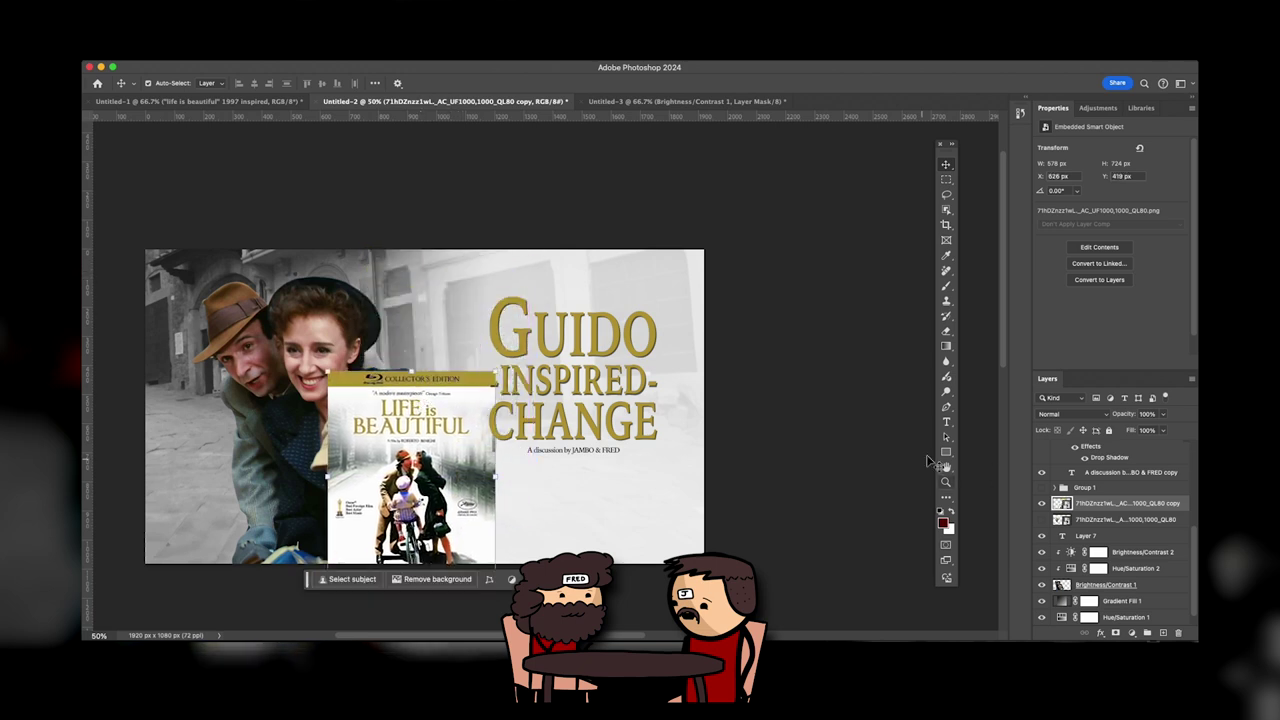
Draw a gold rectangle about 2100 x 87 px across the thumbnail's upper edge, overhanging both sides
click(946, 452)
drag(128, 240, 738, 265)
click(332, 292)
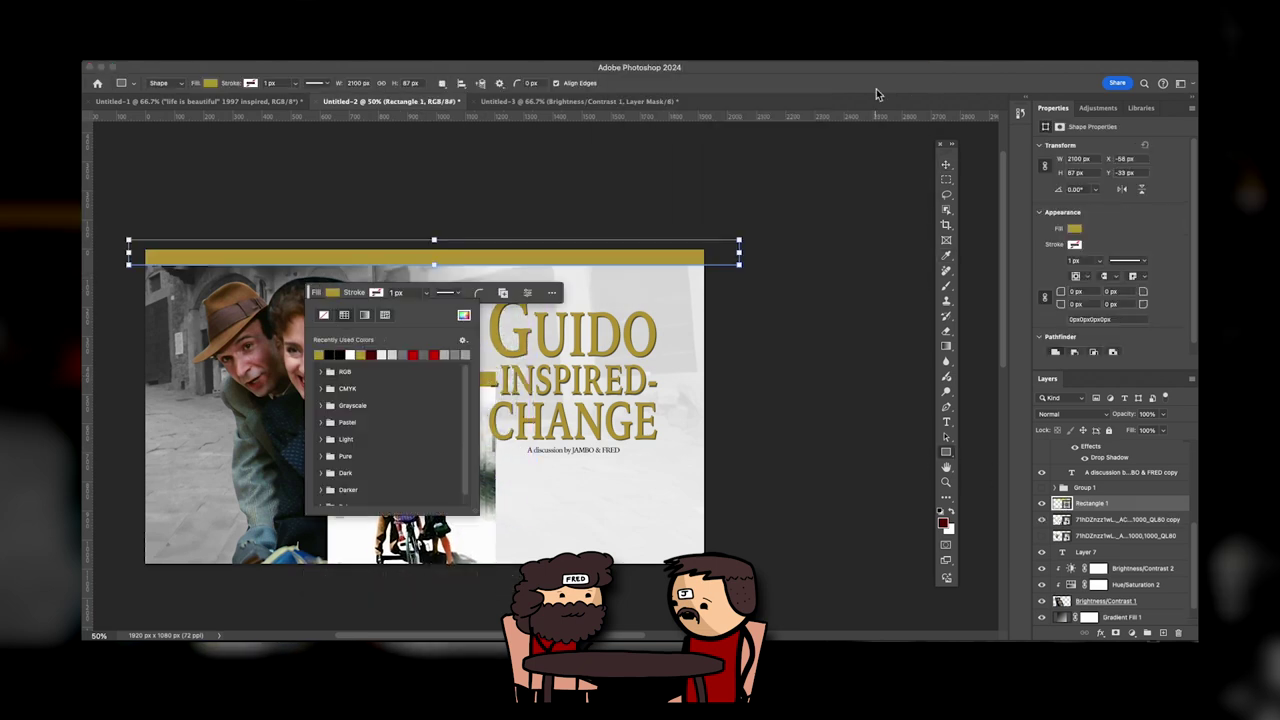
click(846, 291)
Stack the cover copy above the gold bar and align its "COLLECTOR'S EDITION" strip with the middle of the bar
key(v)
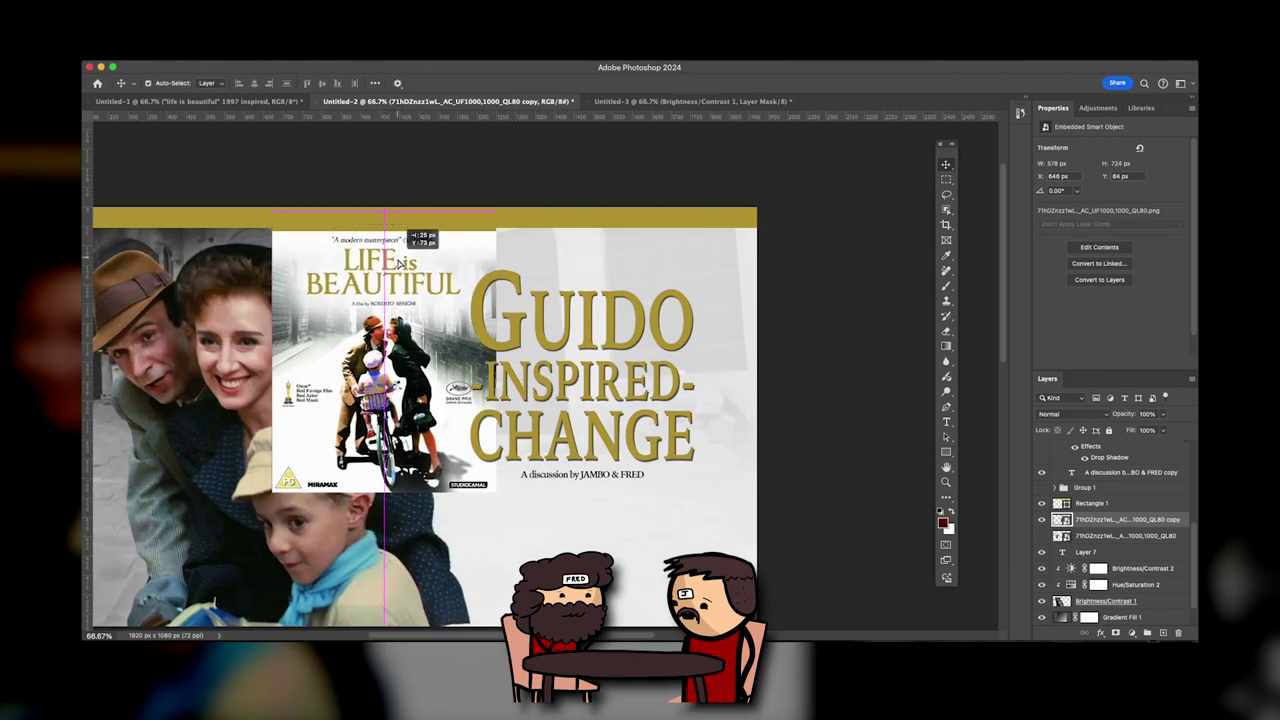
drag(398, 263, 393, 288)
drag(1126, 520, 1122, 497)
drag(394, 290, 551, 423)
key(super+plus)
key(super+plus)
key(super+plus)
key(Down)
key(Down)
key(super+minus)
key(super+minus)
key(super+minus)
click(685, 303)
key(super+minus)
key(super+minus)
drag(687, 303, 674, 221)
click(488, 396)
Mask the cover copy with a rectangular selection so only its "COLLECTOR'S EDITION" strip shows on the gold bar
key(m)
drag(409, 279, 523, 283)
click(1116, 633)
key(super+minus)
key(super+minus)
key(v)
click(796, 341)
key(super+plus)
key(super+plus)
key(super+minus)
key(super+minus)
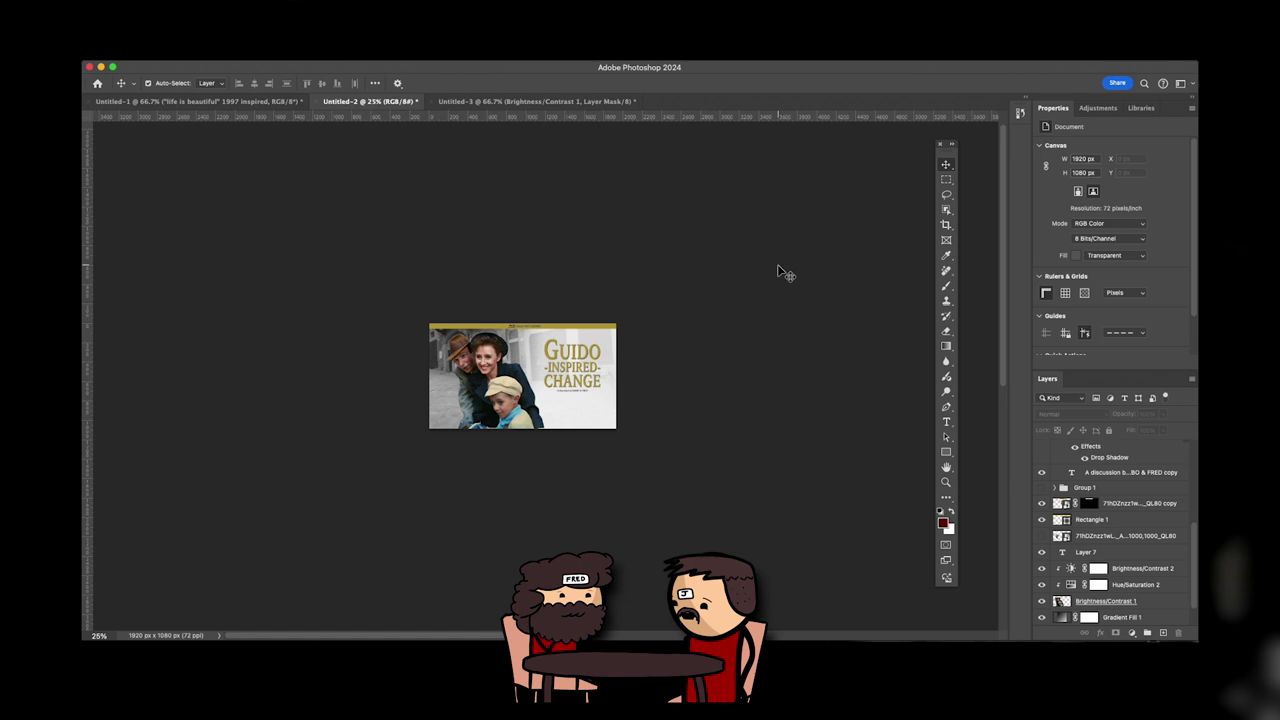
Select the "GUIDO -INSPIRED- CHANGE" title and start a free transform on it
click(610, 363)
key(ctrl+t)
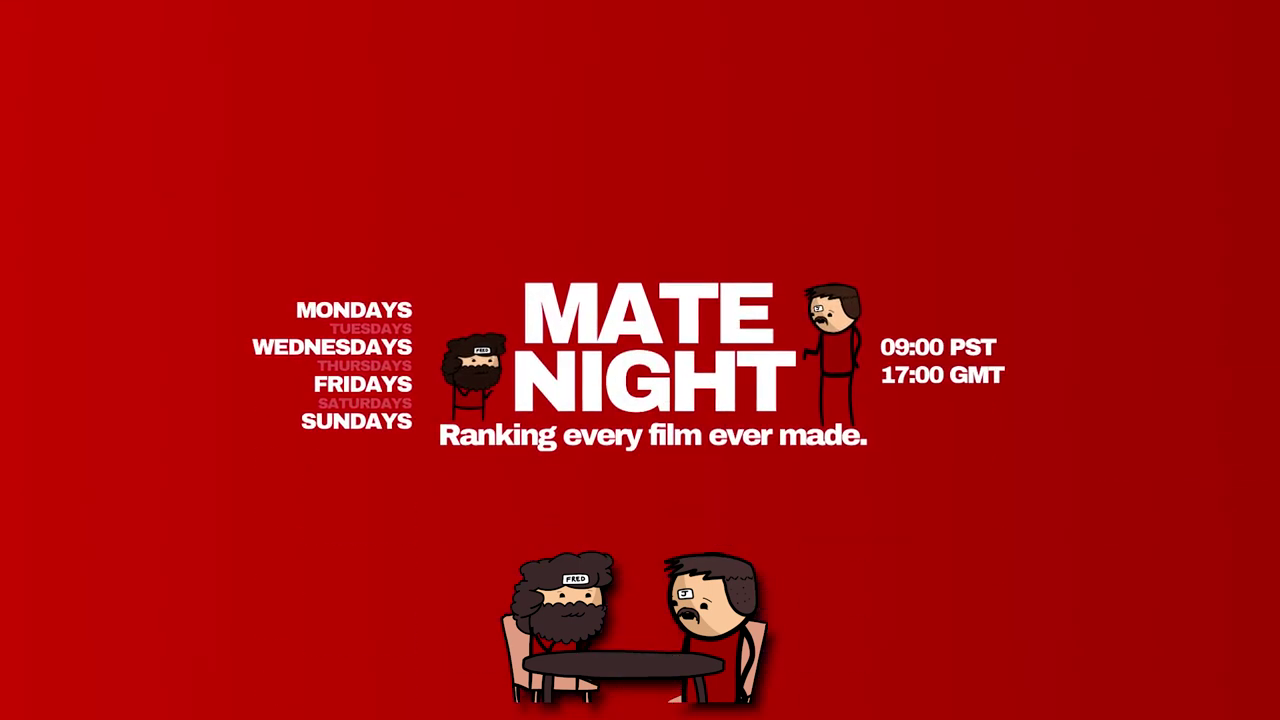